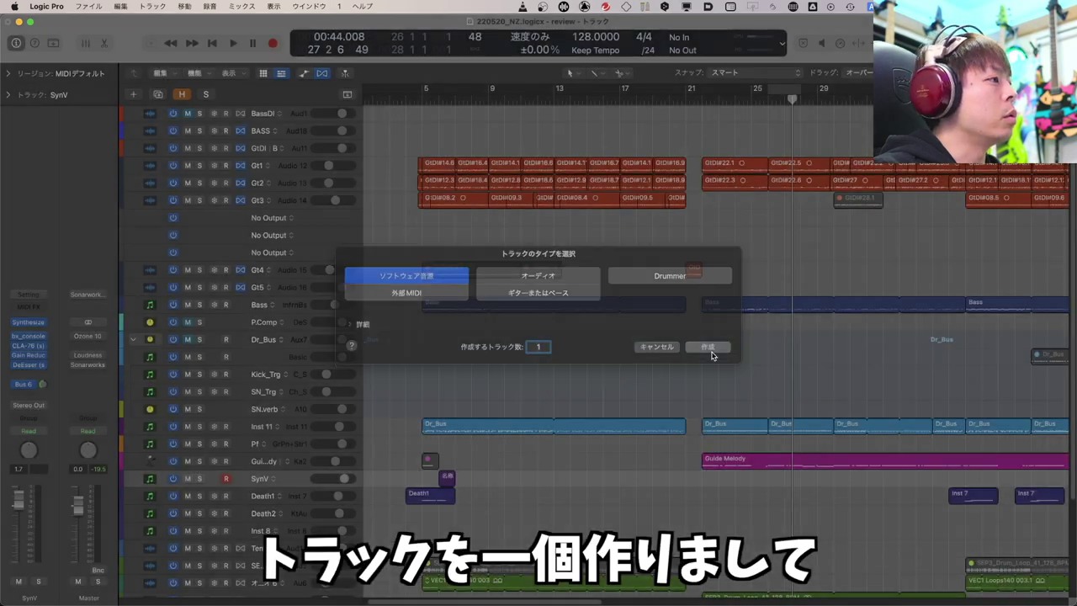
Step: Create one software instrument track and load the Dreamtonics Synthesizer V Studio Plugin in stereo as its instrument
left_click(709, 352)
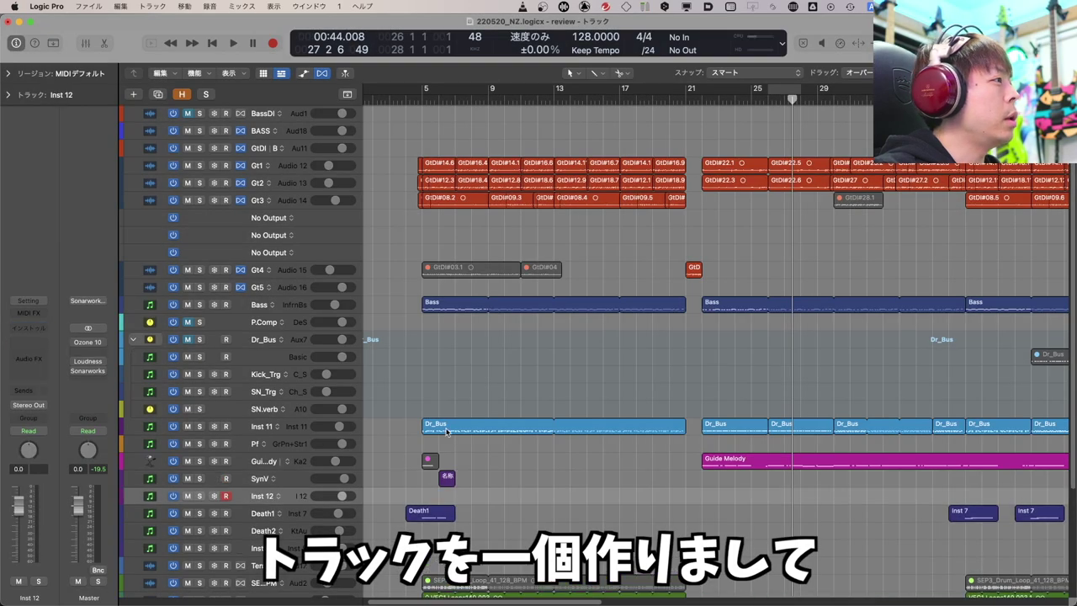
left_click(29, 328)
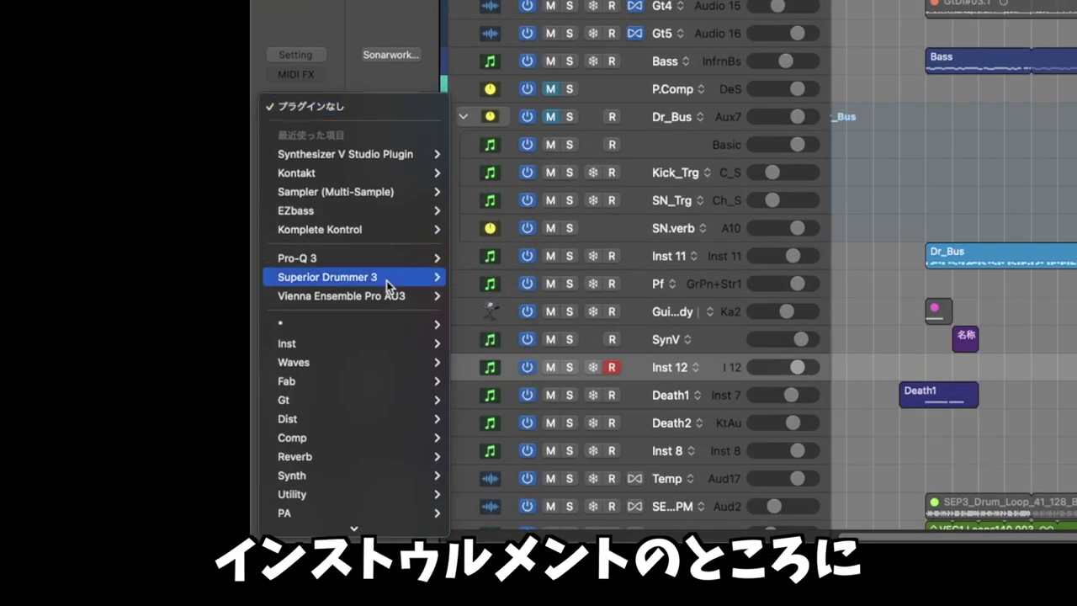
mouse_move(337, 505)
mouse_move(526, 38)
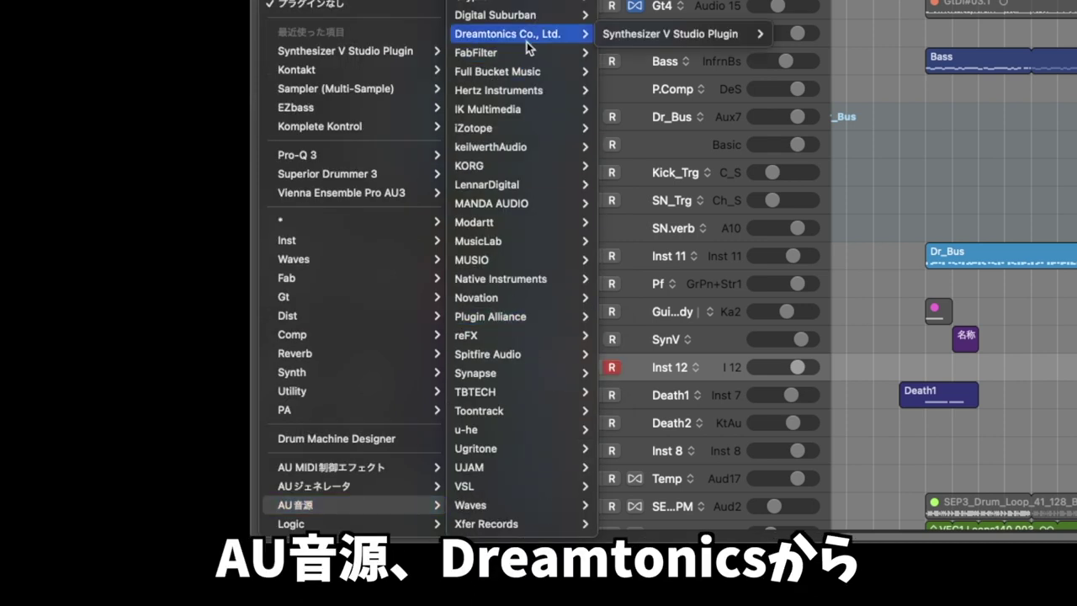
mouse_move(666, 34)
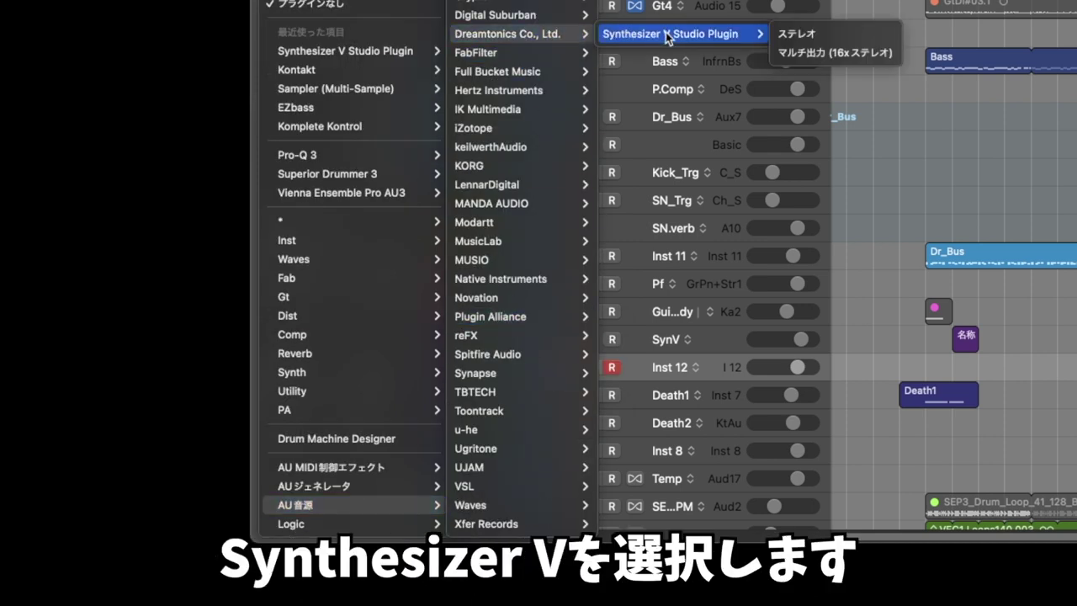
left_click(860, 38)
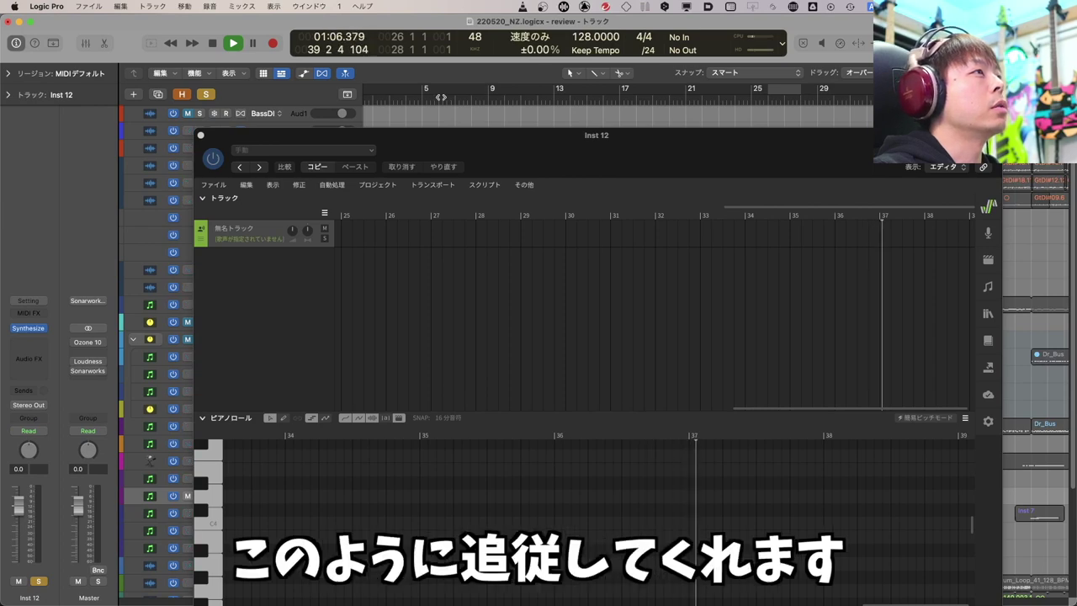
Step: Reposition the playhead near bar 6, move the plug-in window higher, and test playback sync from within the plug-in
left_click(442, 103)
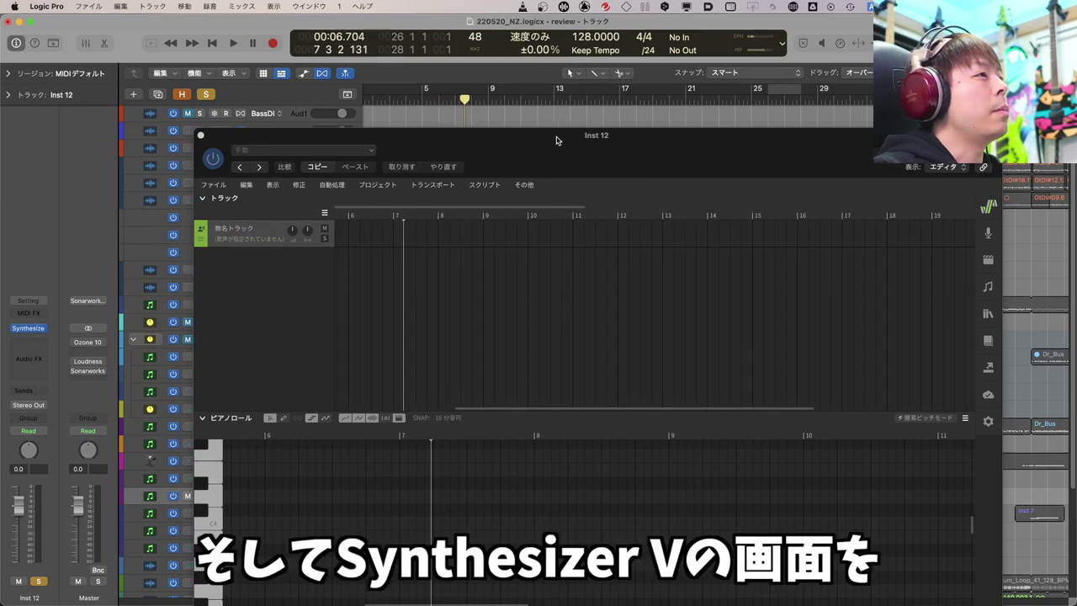
left_click_drag(602, 152, 562, 117)
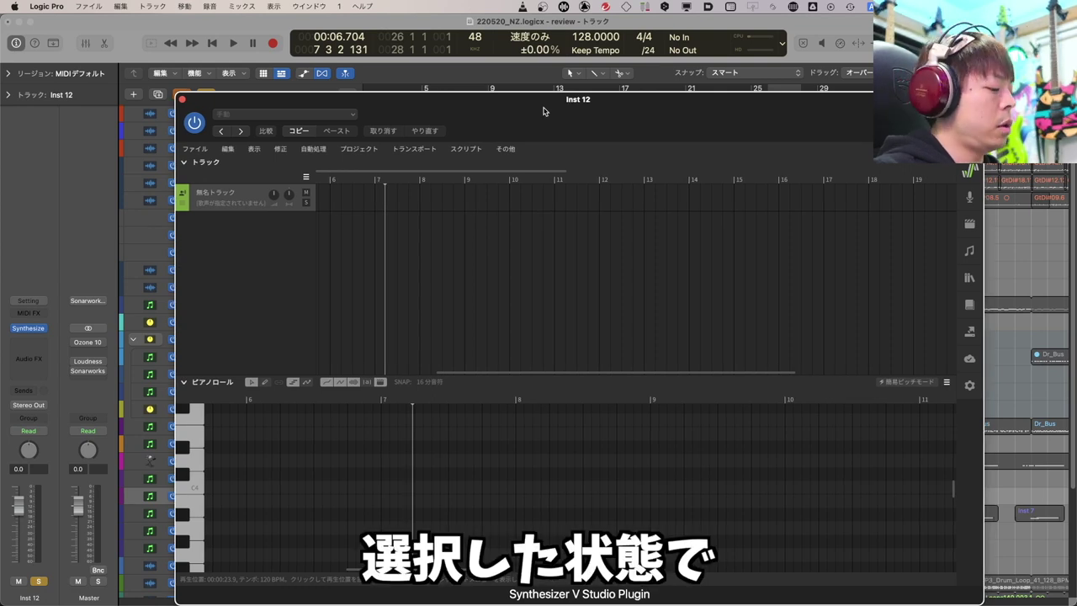
key("space")
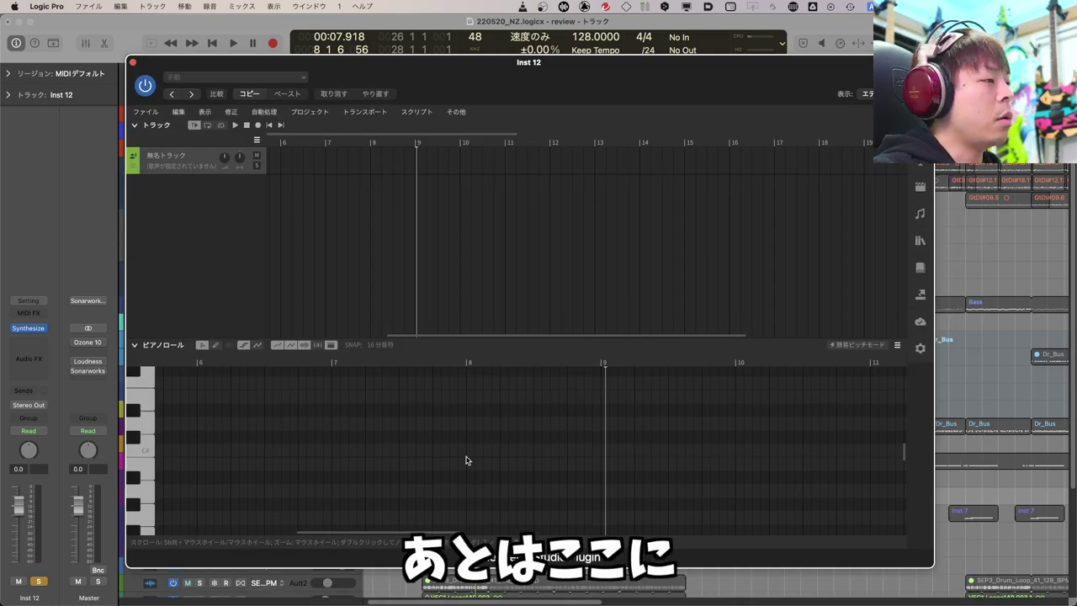
Step: Try entering a few short ascending notes around bar 8 in the plug-in's piano roll, and undo them
left_click(435, 424)
left_click(476, 410)
left_click(519, 396)
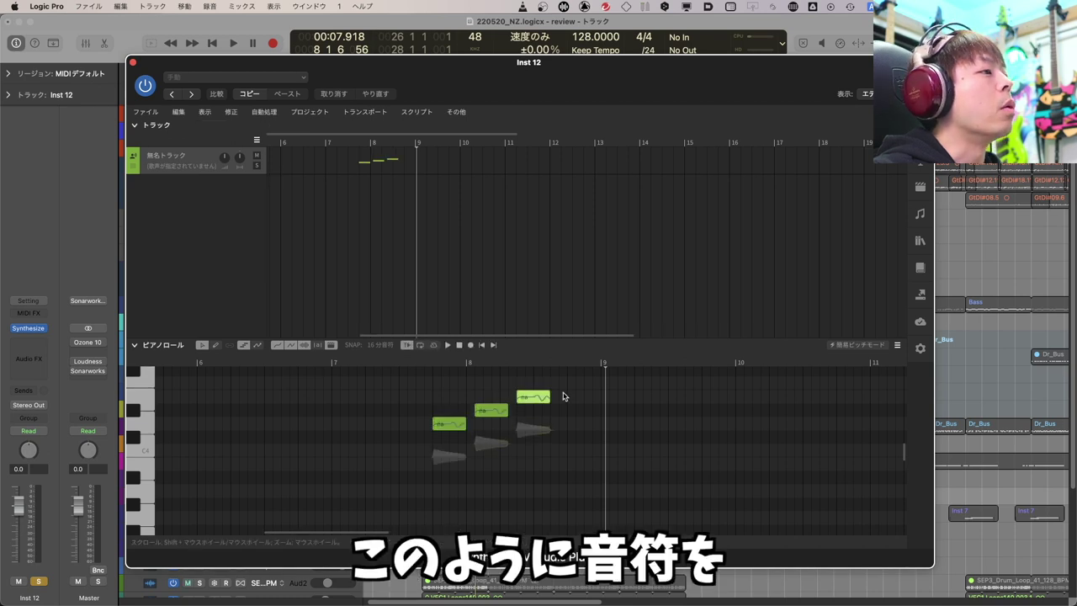
left_click(611, 410)
key("super+z")
key("super+z")
key("super+z")
key("super+z")
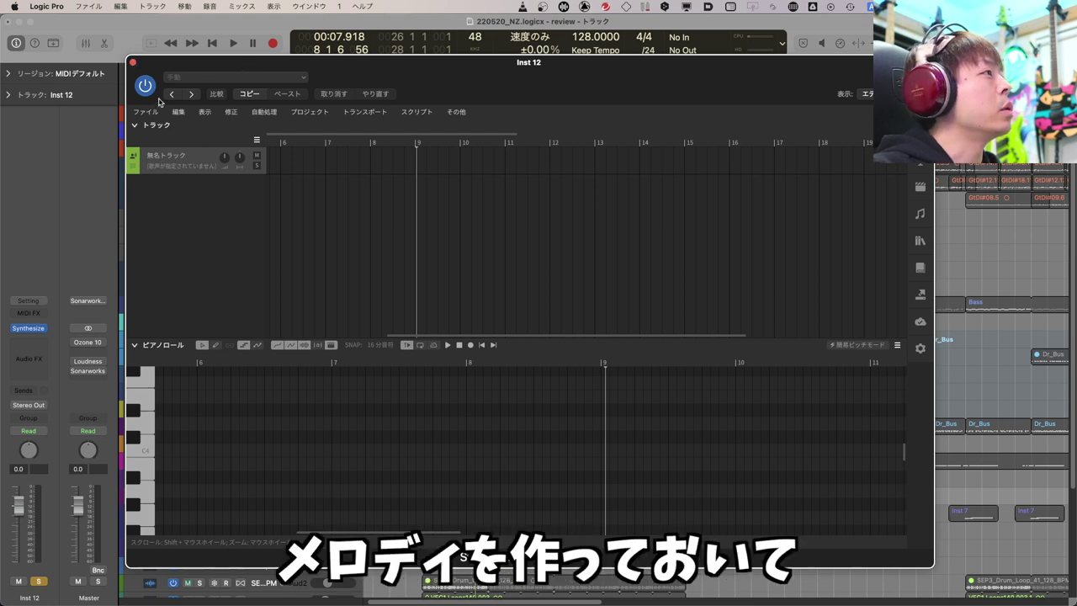
Step: Close the plug-in window and open the Guide Melody region for note viewing
left_click(132, 63)
double_click(765, 464)
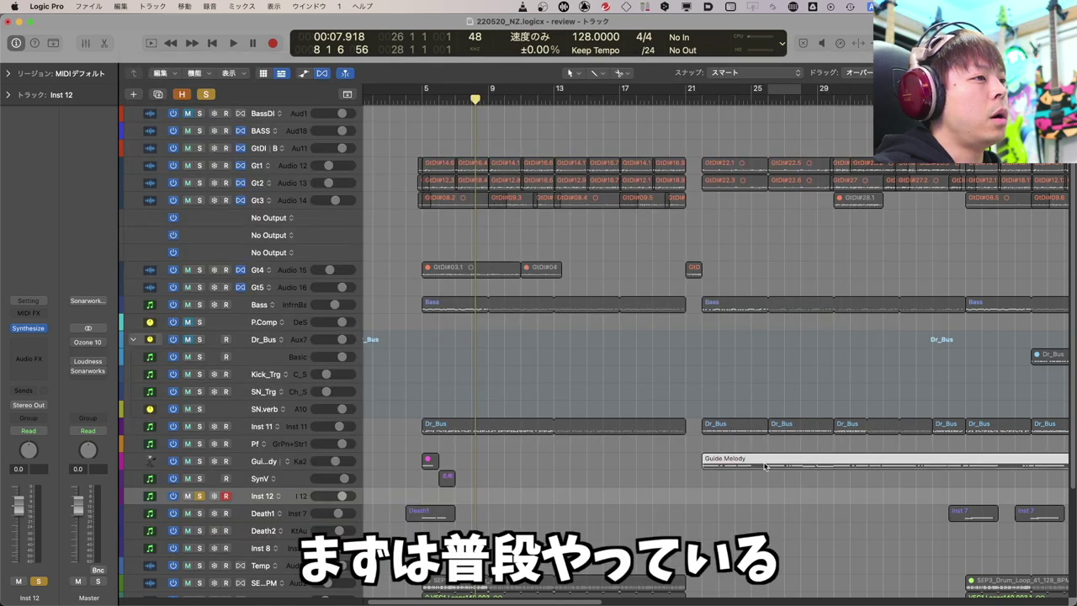
Step: Turn off soloing and play back the Guide Melody region from bar 21 with the backing tracks
left_click(207, 342)
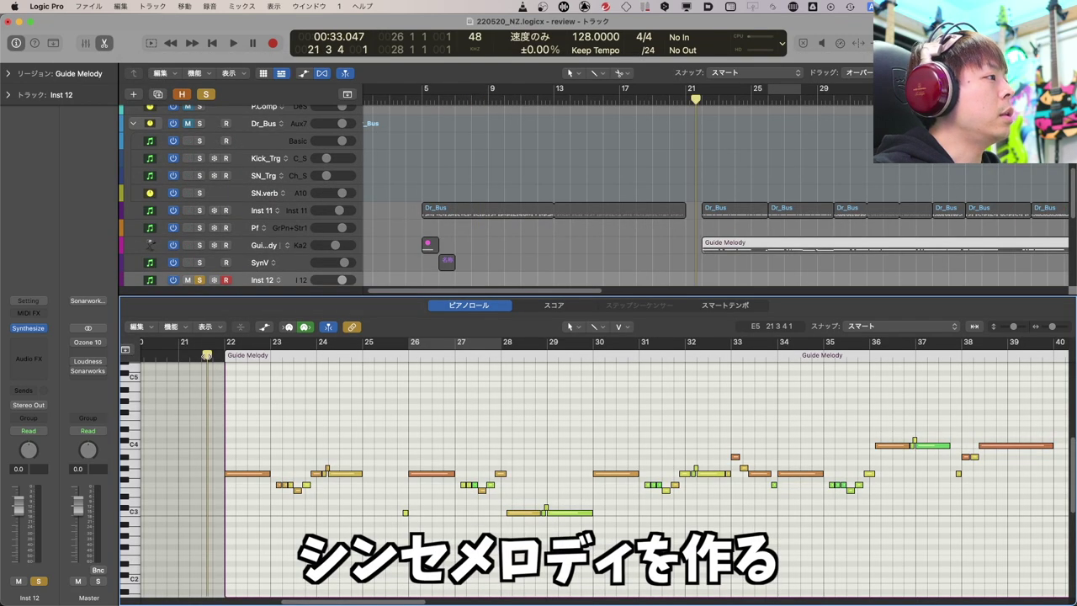
left_click(604, 268)
left_click(206, 95)
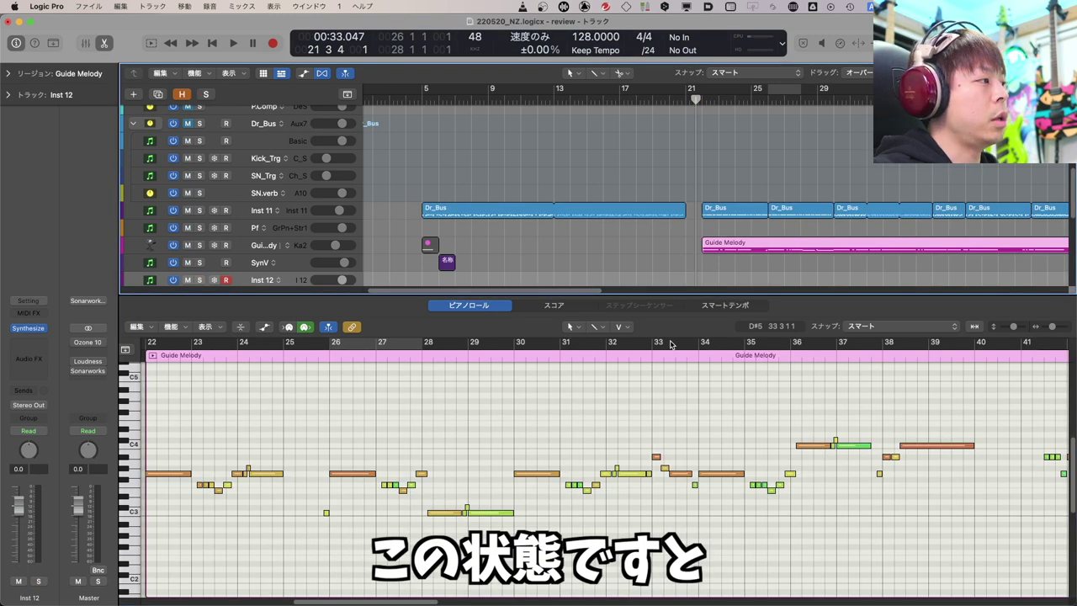
key("space")
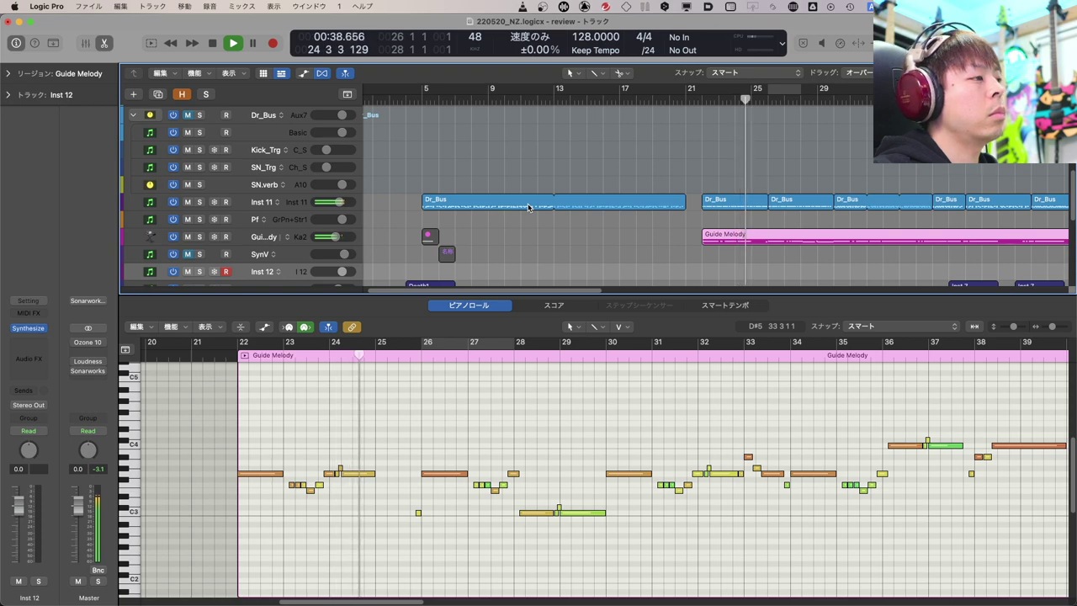
key("space")
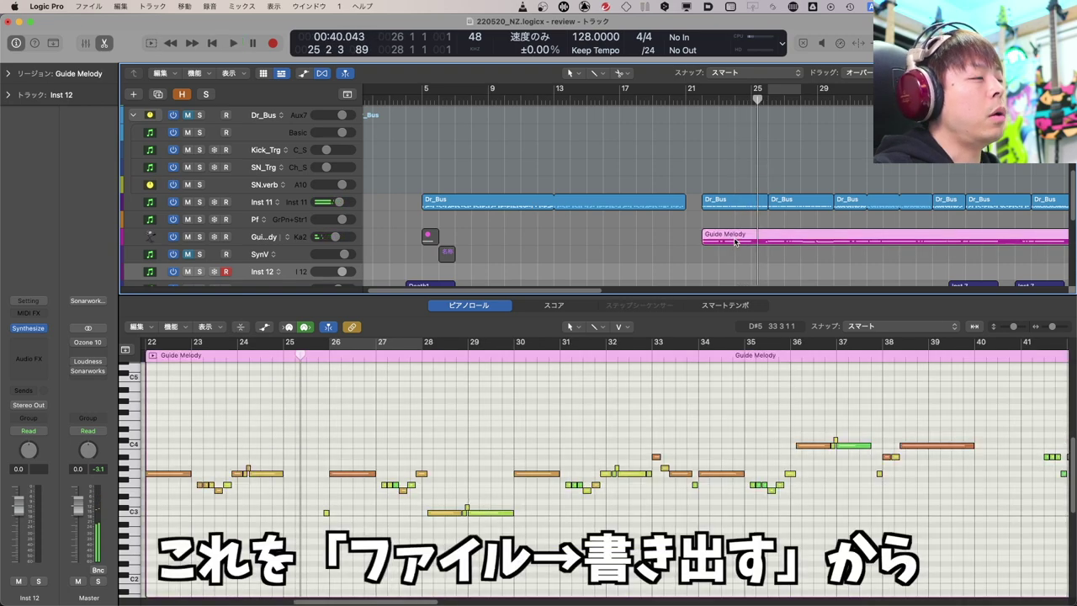
Step: Export the selected Guide Melody region as a MIDI file named ninezero.mid in the 220520_NZ folder
left_click(88, 6)
mouse_move(146, 278)
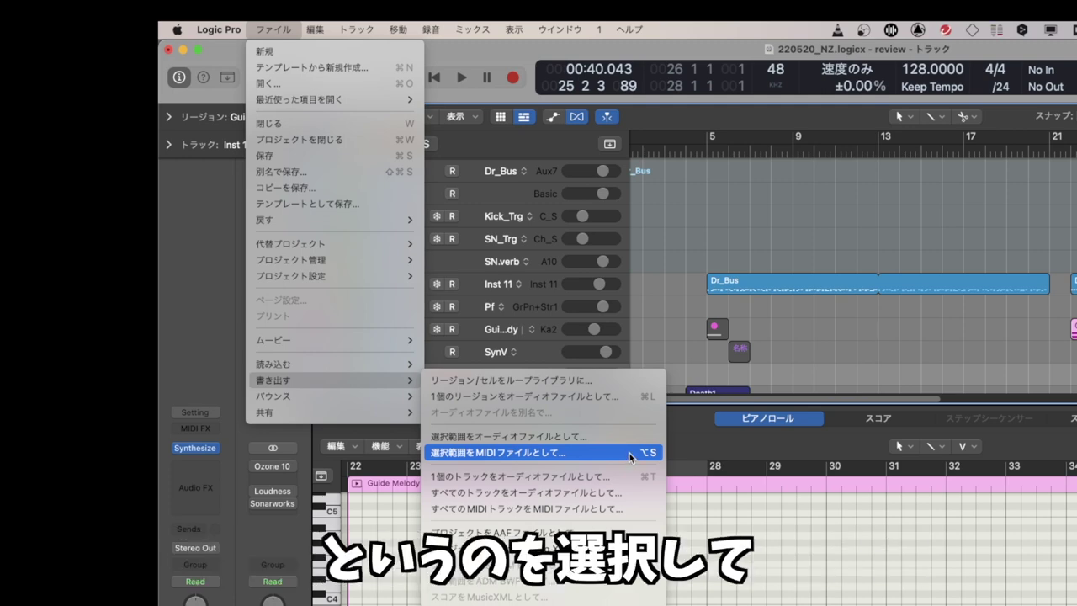
left_click(630, 453)
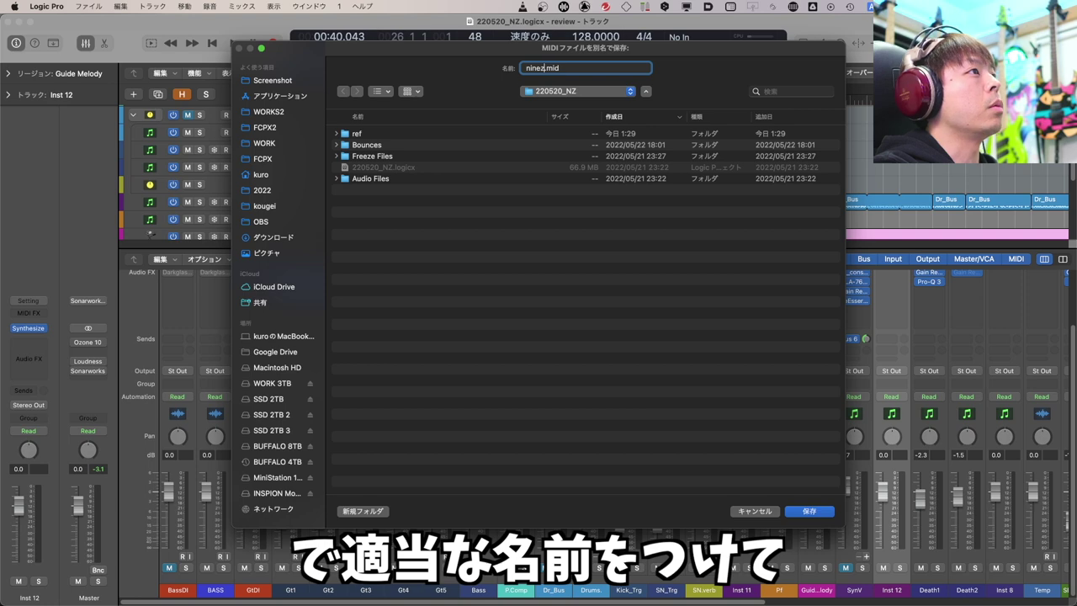
type("ninezero.mid")
key("Return")
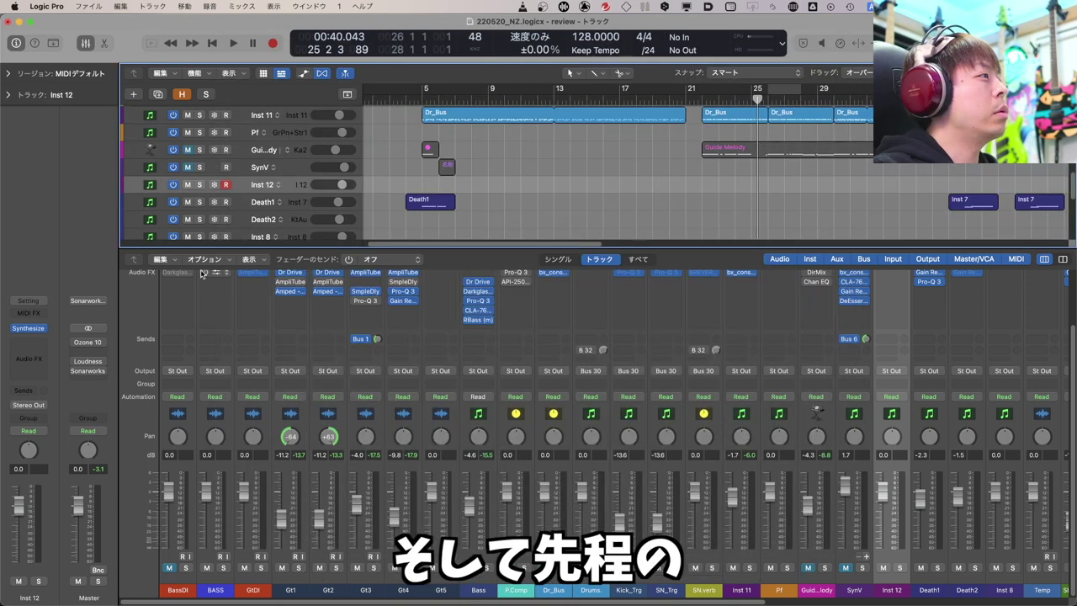
Step: Reopen Synthesizer V on Inst 12 and import track 2 of ninezero.mid as a new track with automatic correction
left_click(29, 328)
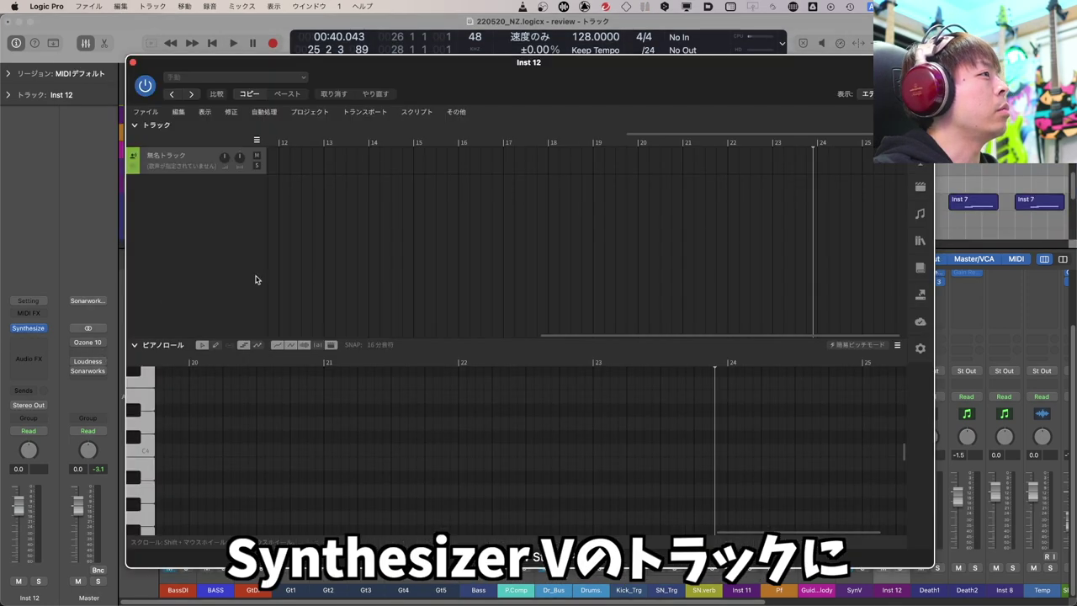
left_click(147, 112)
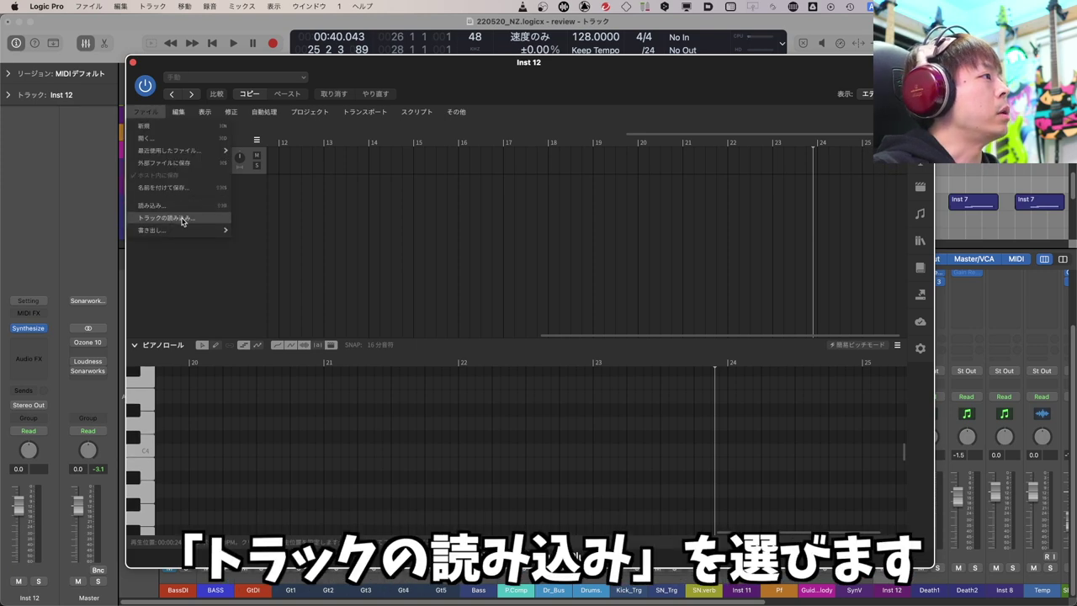
left_click(183, 218)
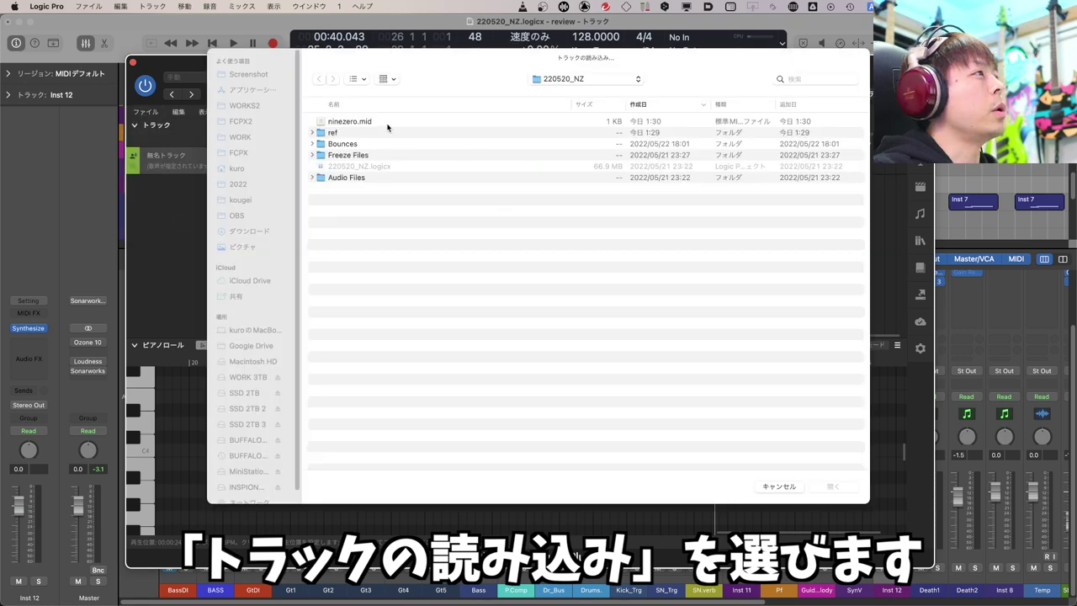
double_click(354, 122)
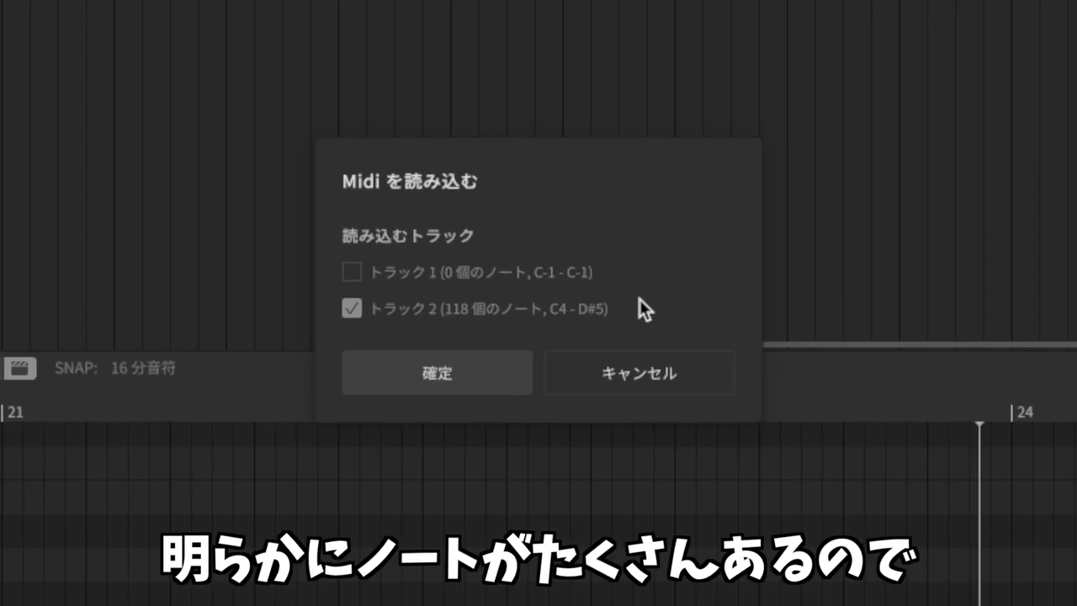
left_click(449, 370)
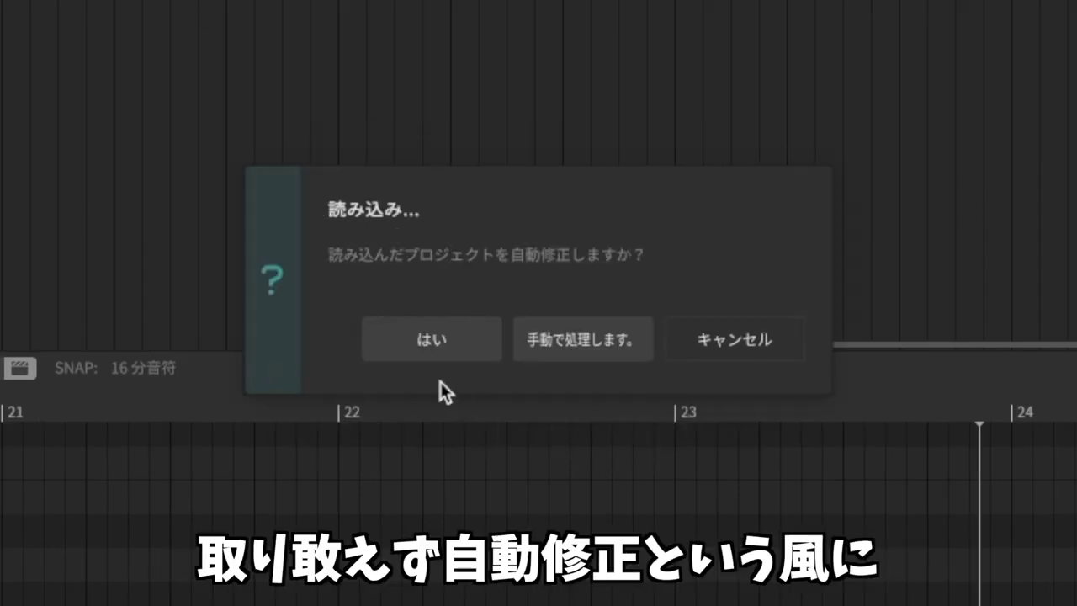
left_click(440, 343)
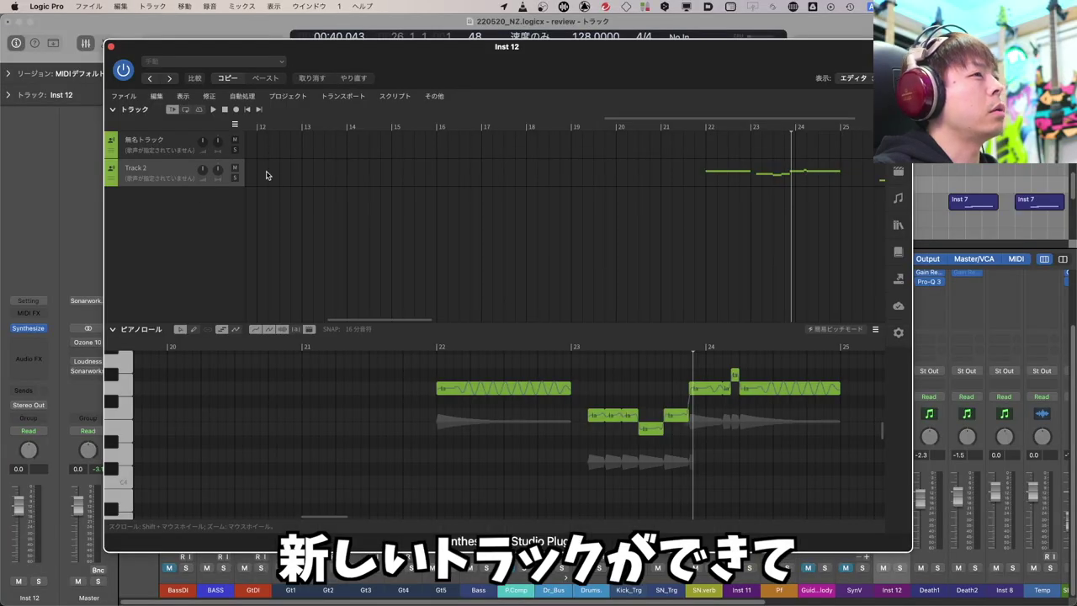
Step: Delete the empty untitled track (無名トラック) above the imported Track 2
scroll(702, 216, "right", 8)
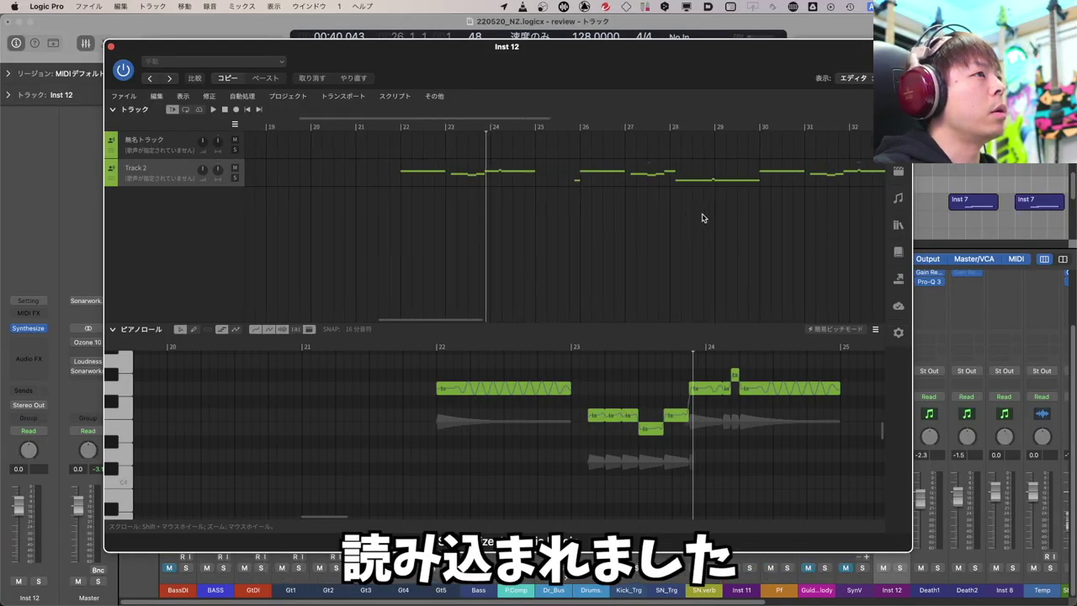
right_click(185, 141)
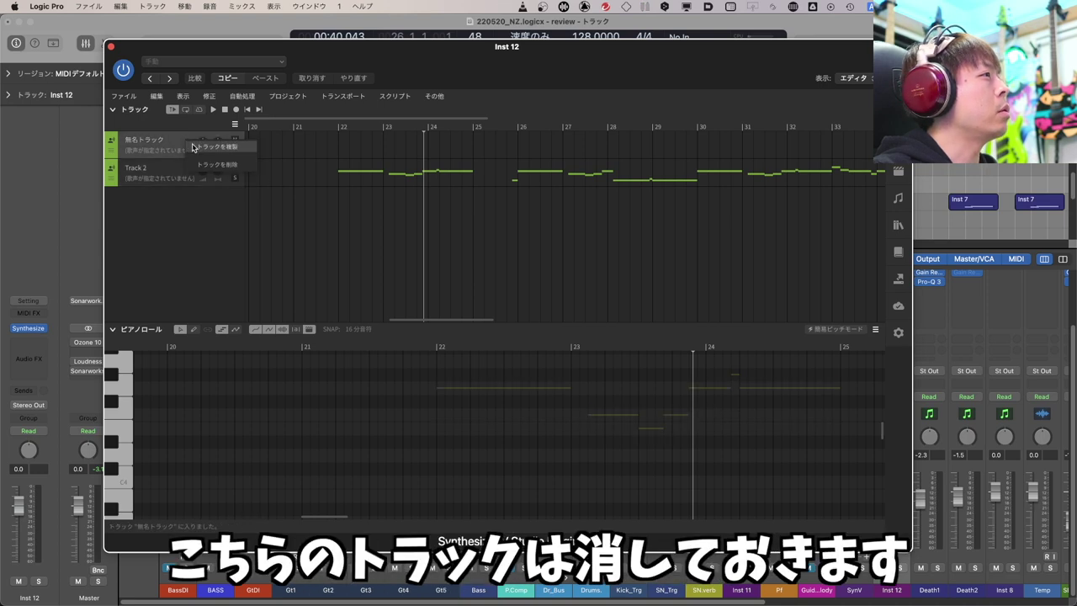
left_click(219, 171)
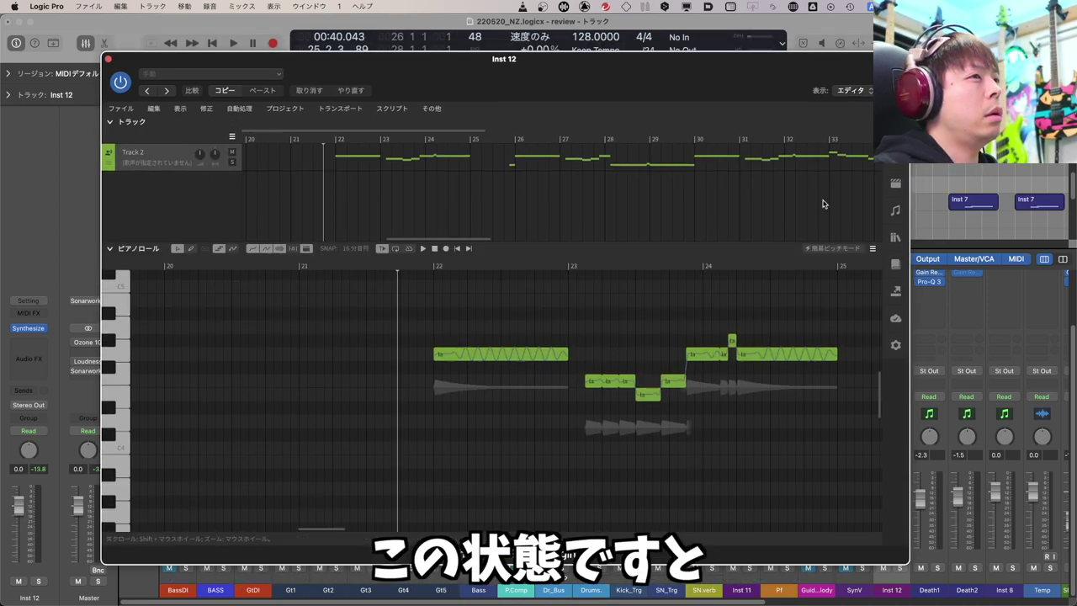
Step: Set Track 2's voice database to Ninezero and play back the imported melody
left_click(895, 185)
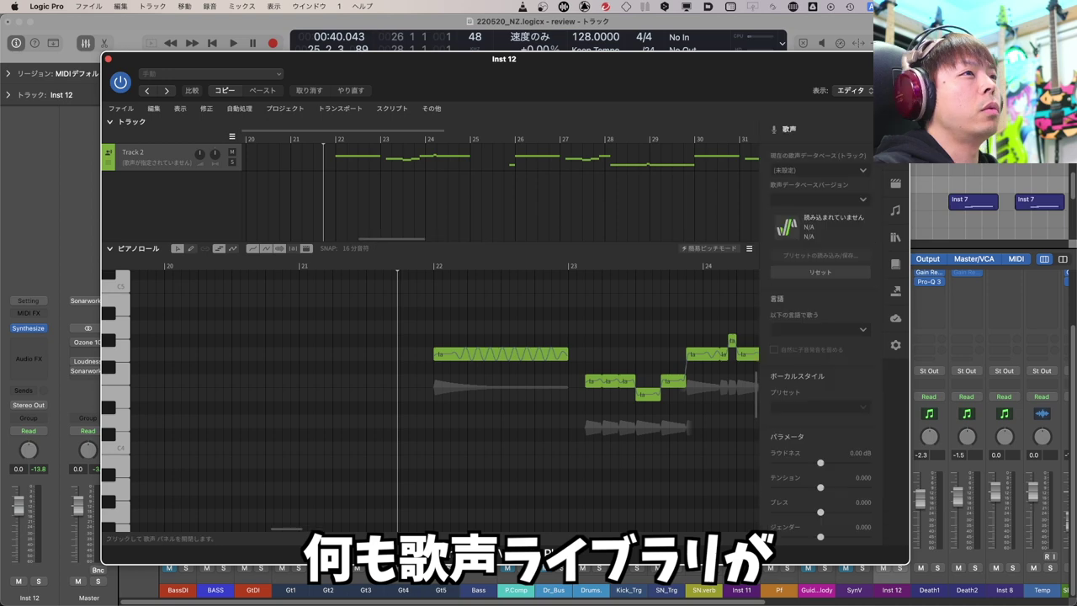
left_click(829, 173)
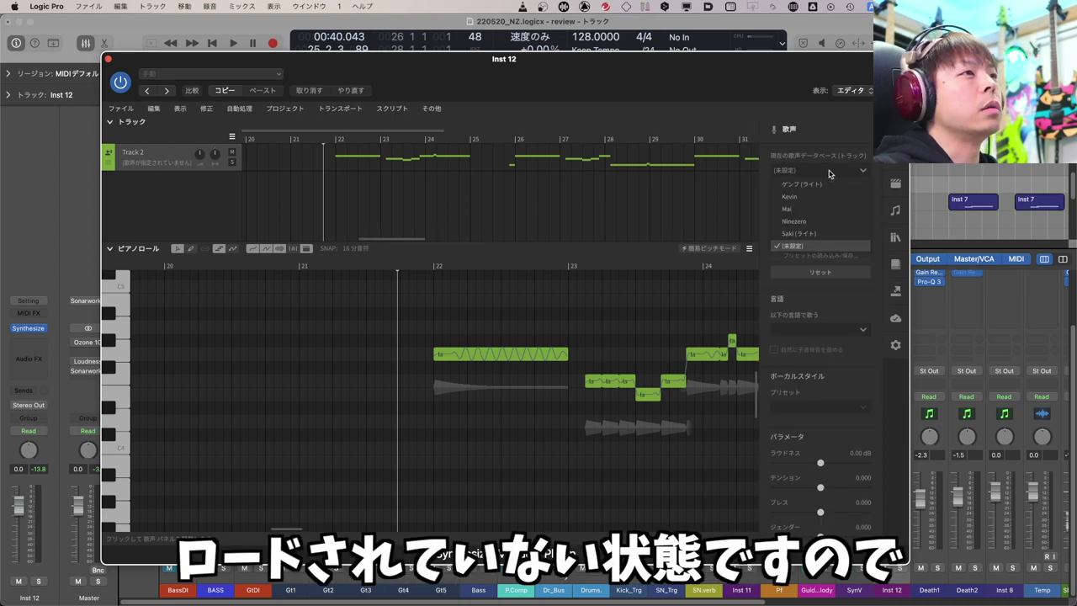
left_click(795, 222)
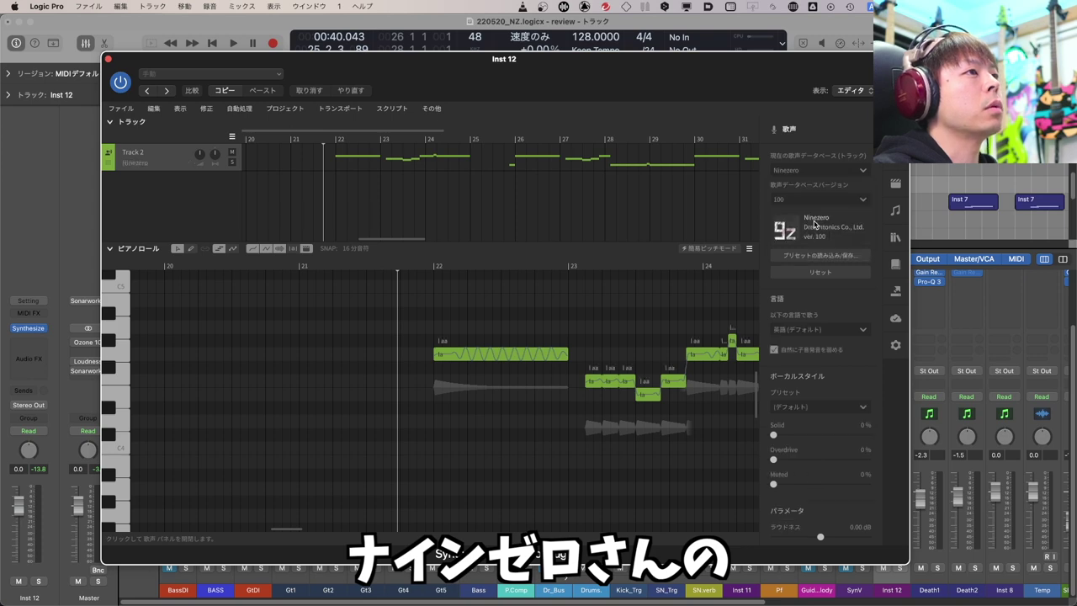
scroll(572, 473, "right", 4)
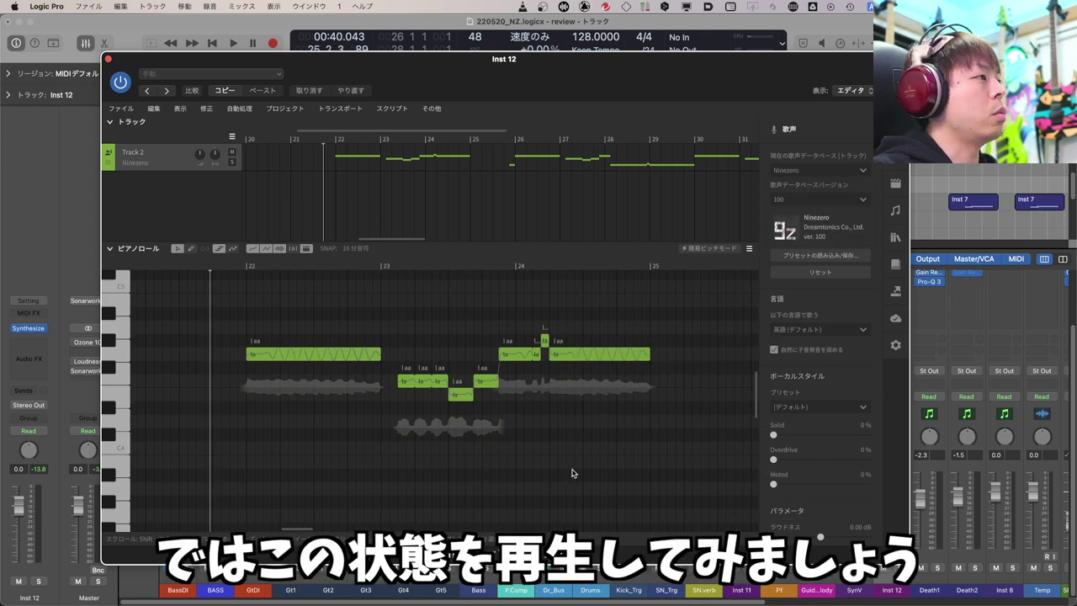
key("space")
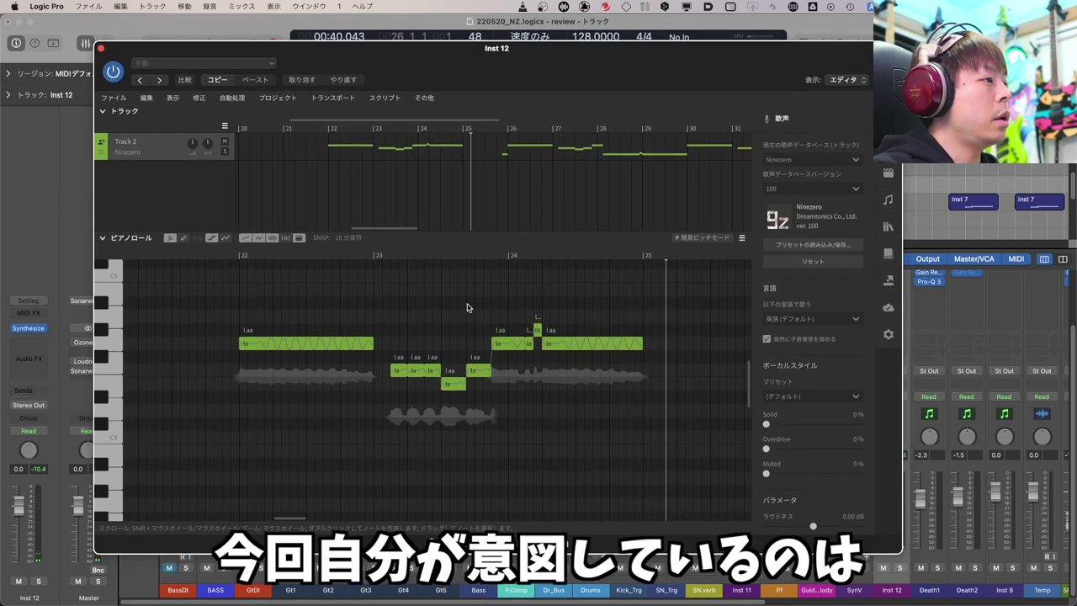
Step: Select all notes of Track 2 and transpose them down one octave in the piano roll
key("super+a")
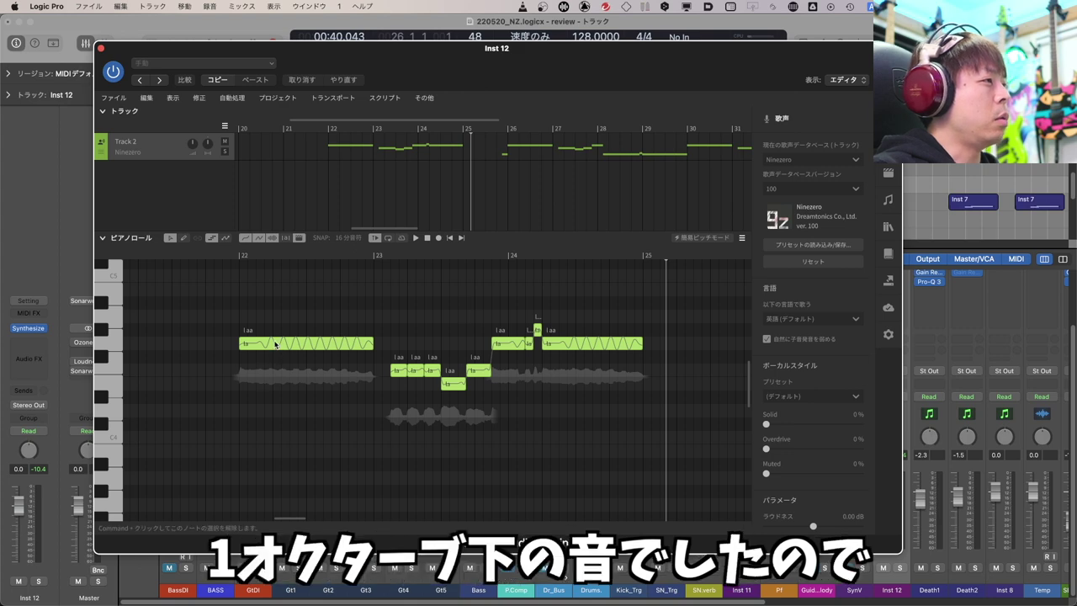
left_click_drag(263, 352, 264, 512)
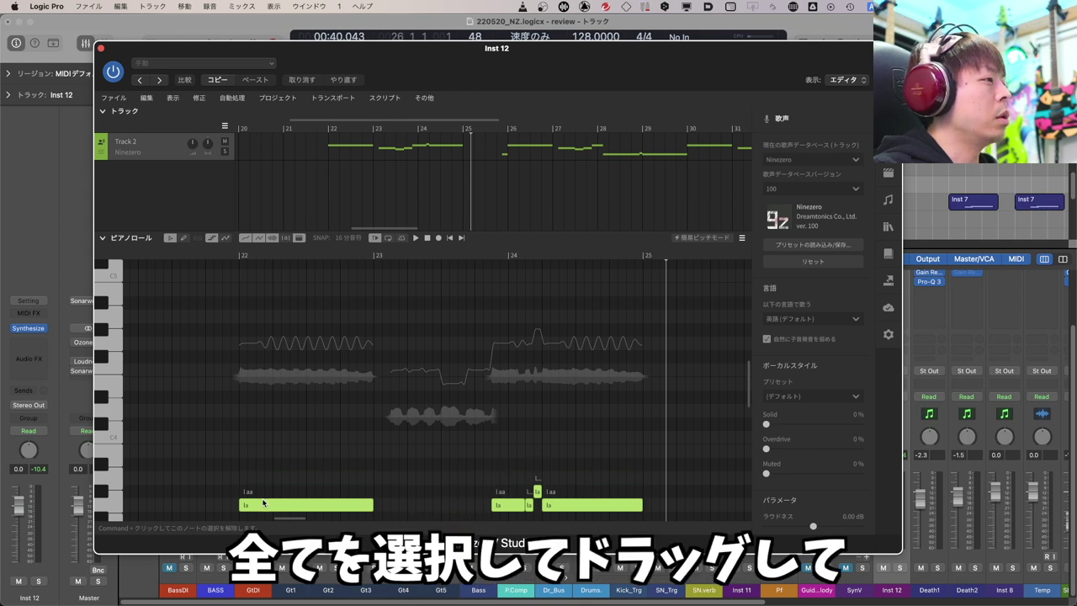
scroll(338, 378, "down", 2)
scroll(337, 378, "down", 8)
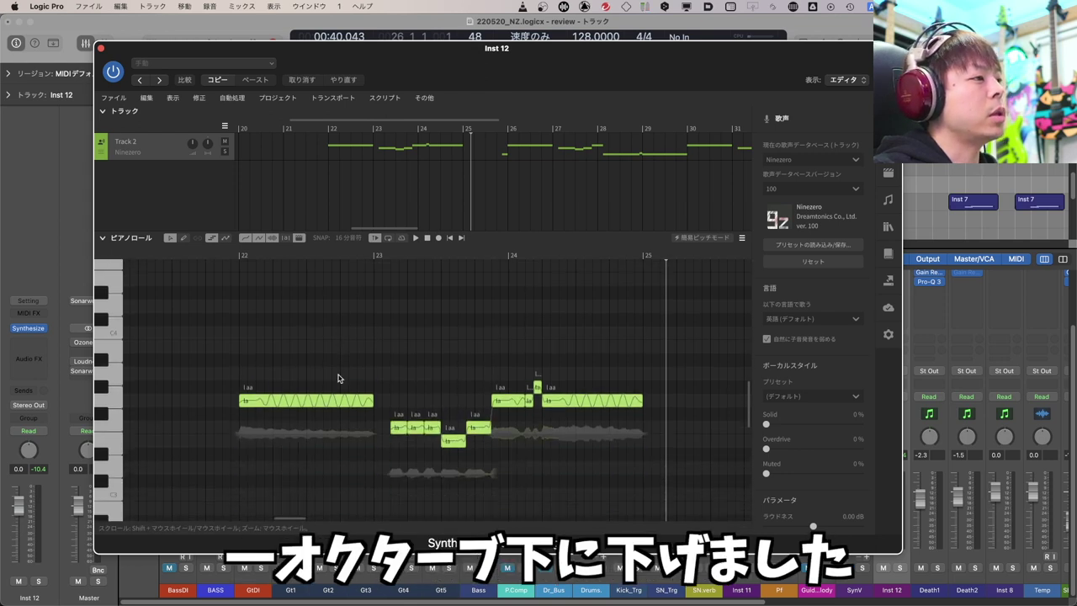
Step: Play back the transposed phrase from just before bar 22
left_click(216, 256)
key("space")
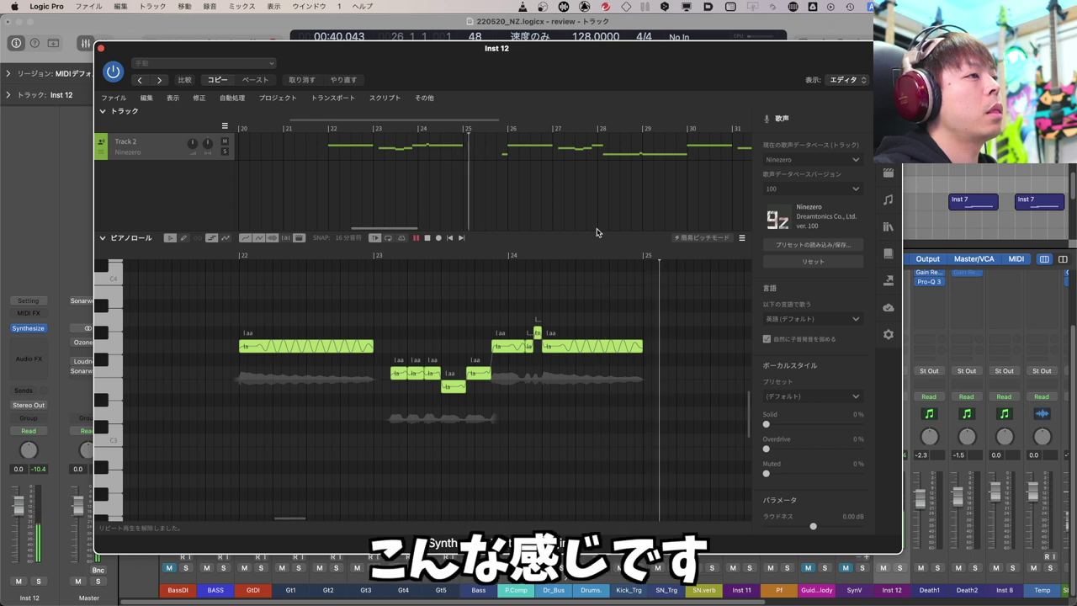
key("space")
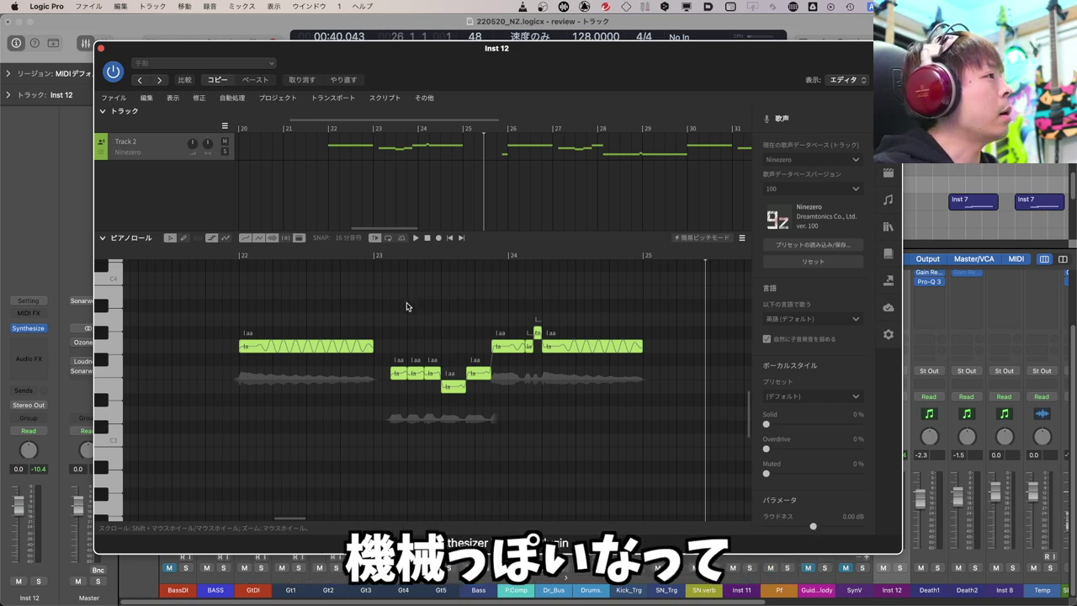
Step: Select all notes, split them to adjust the melody with 50% for both note halves, and play back from bar 22
left_click(280, 286)
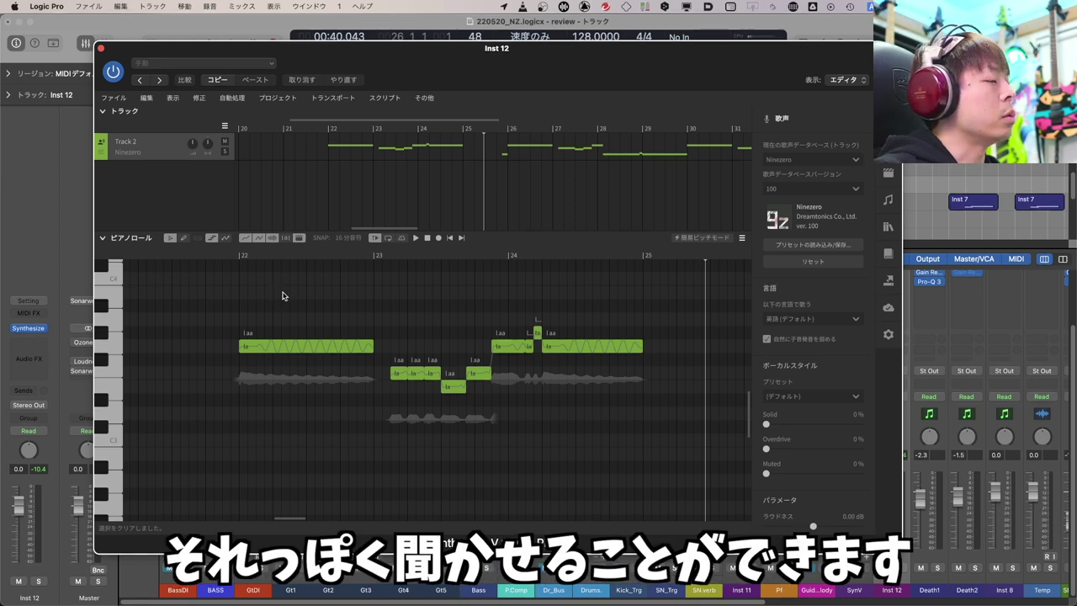
left_click(146, 98)
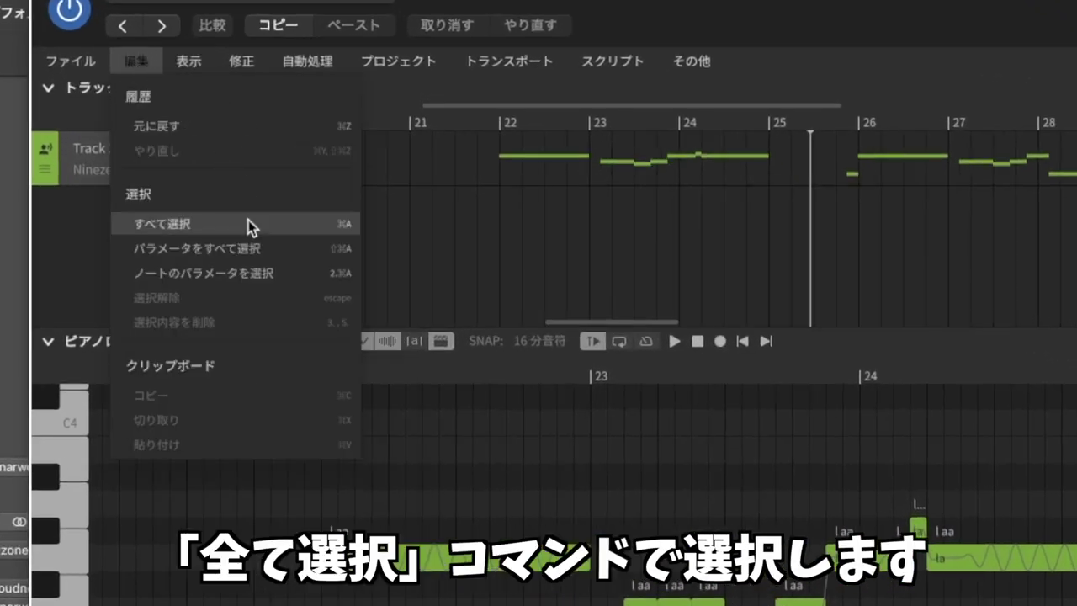
left_click(280, 227)
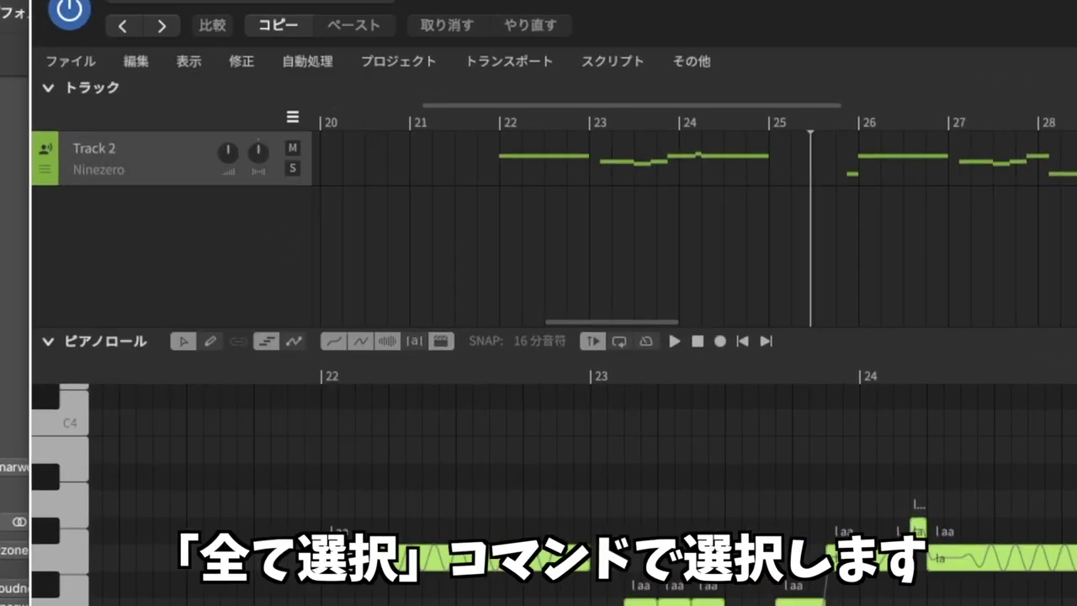
left_click(311, 62)
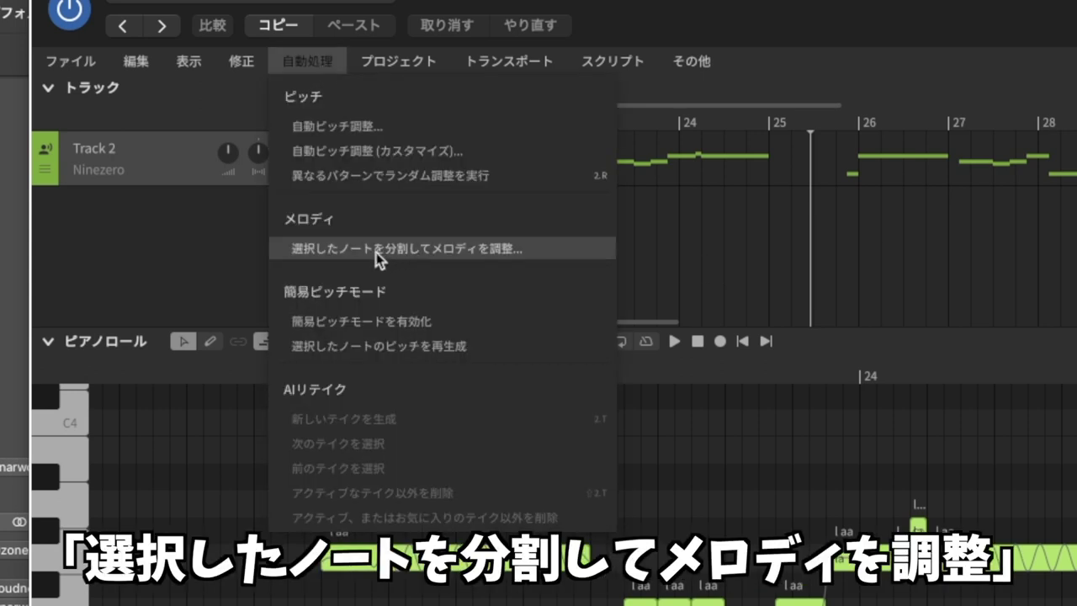
left_click(501, 253)
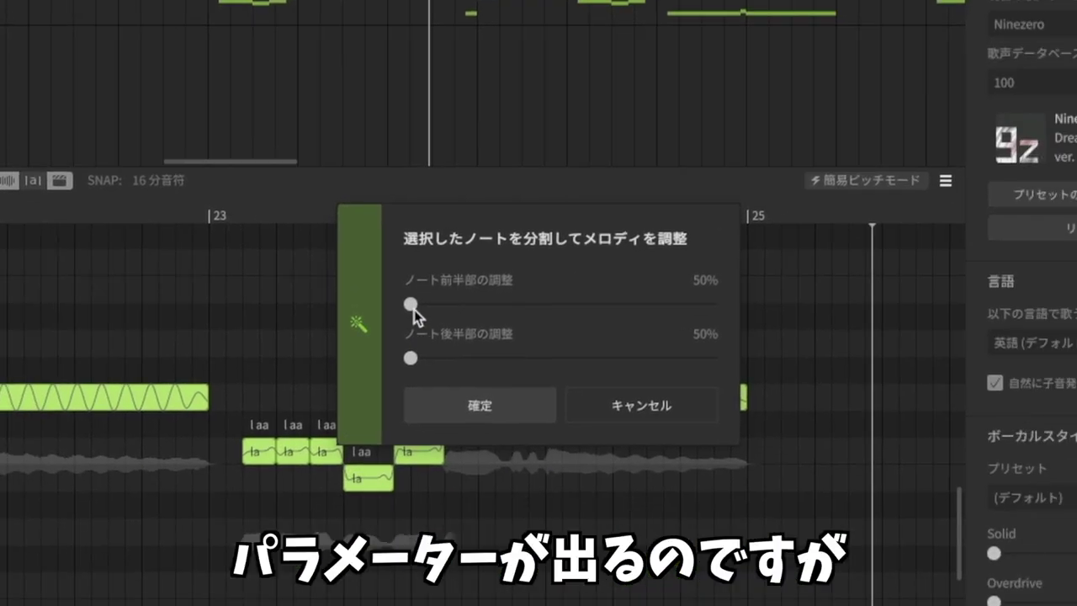
left_click_drag(410, 305, 473, 316)
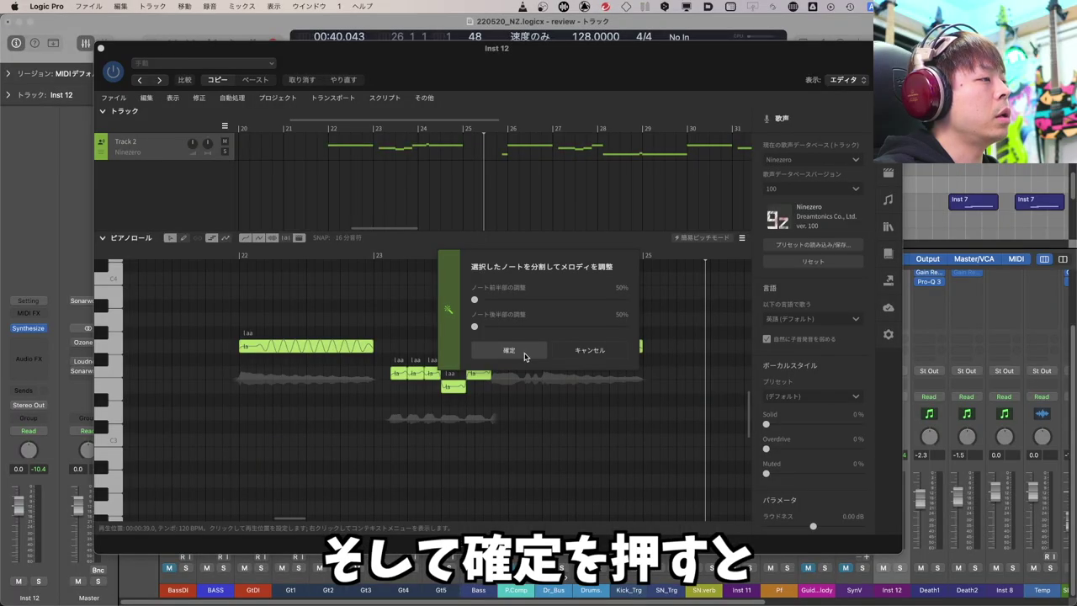
left_click(524, 357)
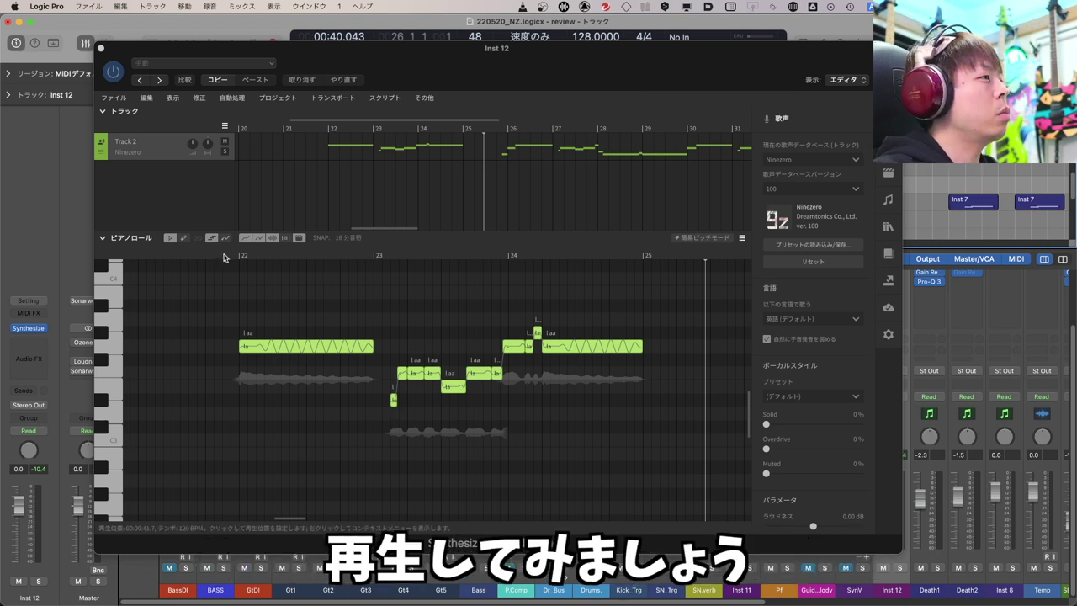
left_click(223, 257)
key("space")
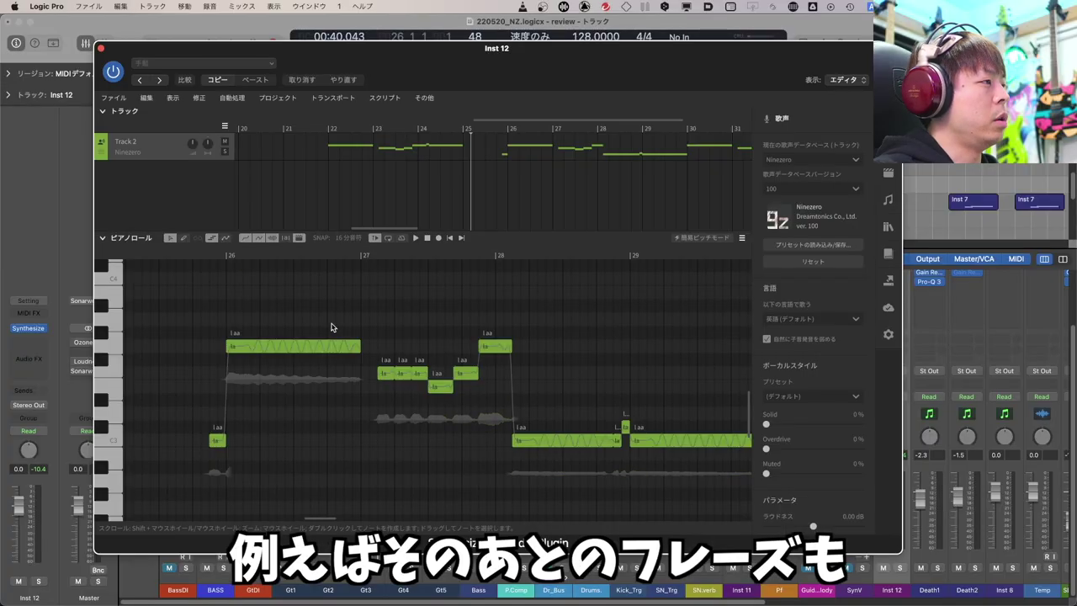
Step: Compare the phrase starting before bar 26 by playing it without and with the automatic melody adjustment
left_click(186, 257)
key("space")
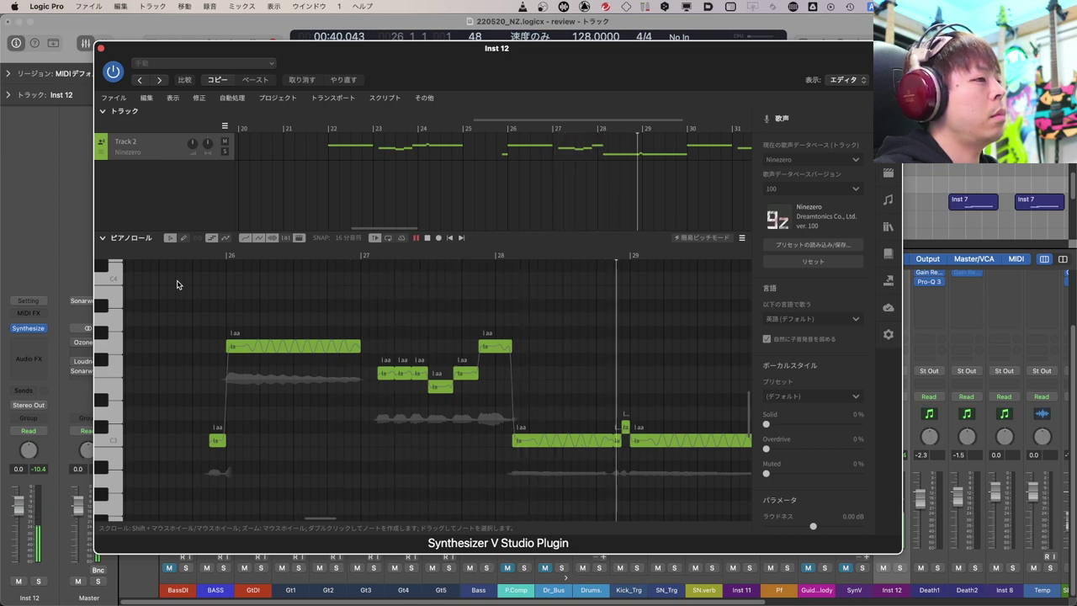
key("space")
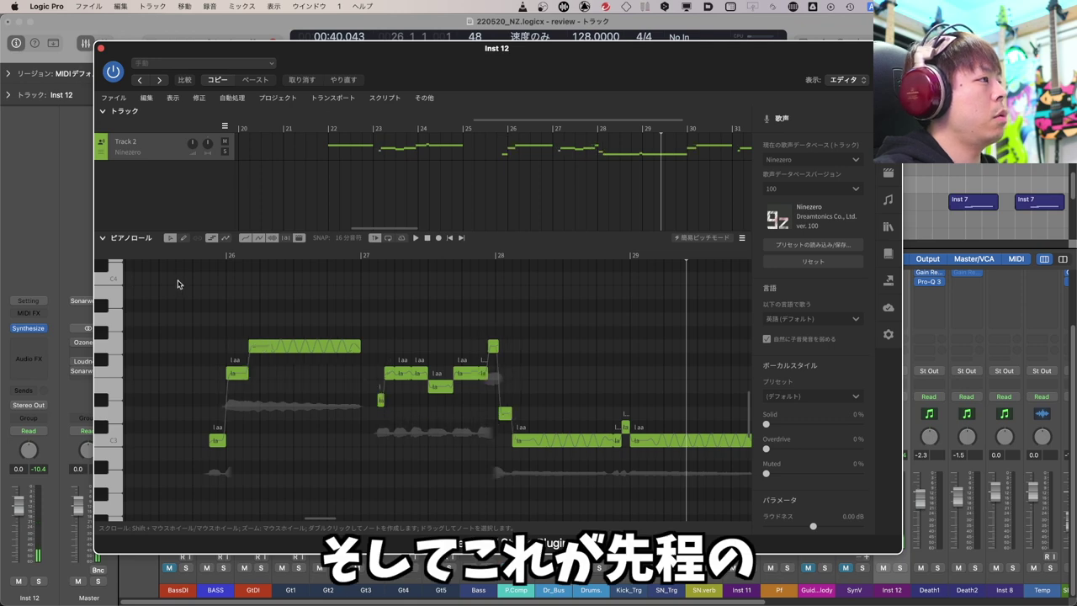
left_click(175, 257)
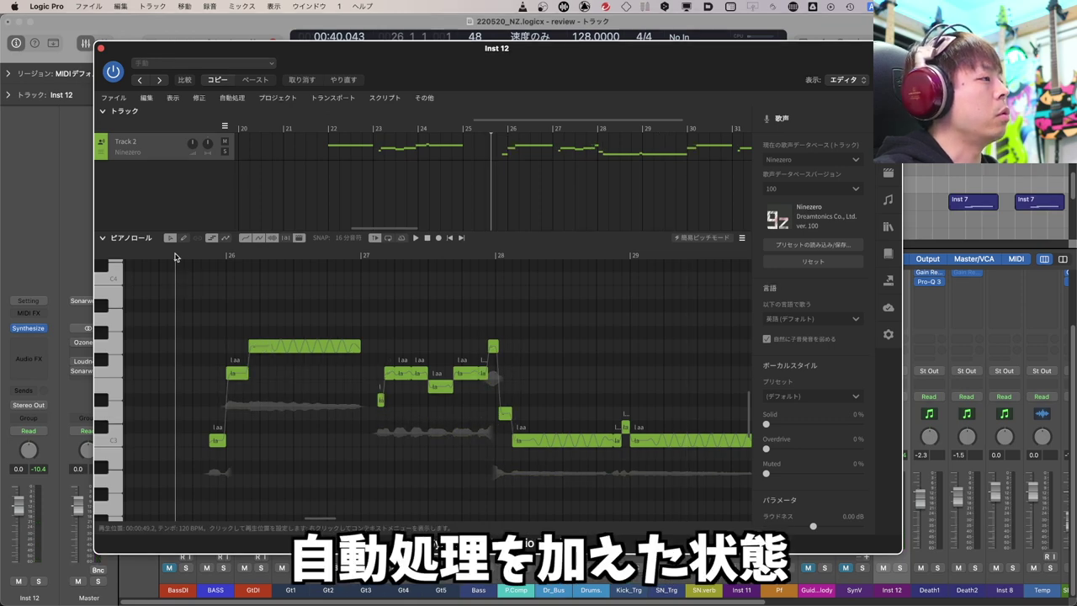
key("space")
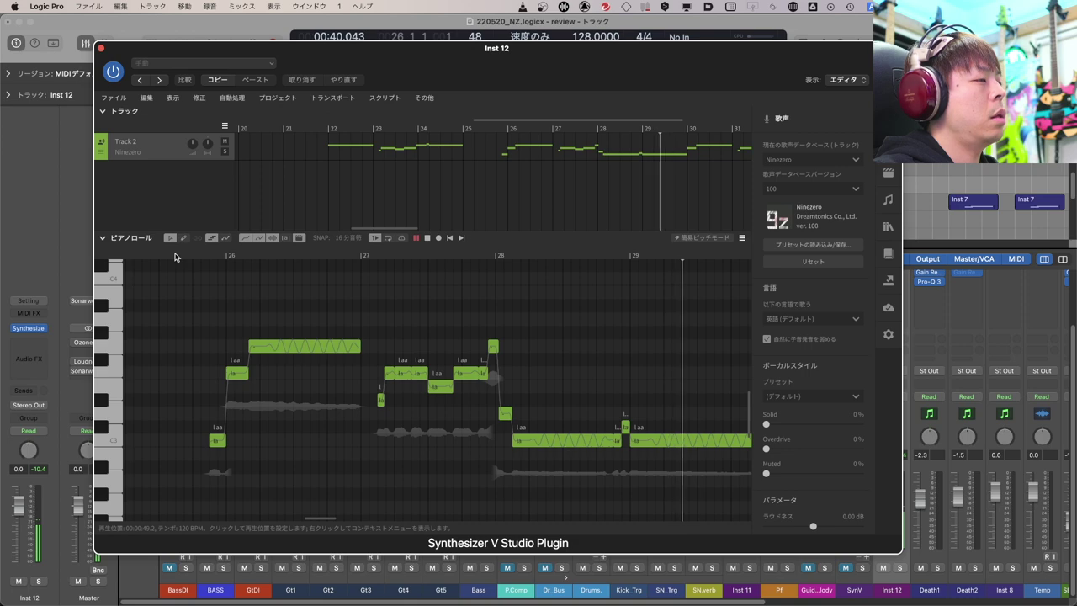
key("space")
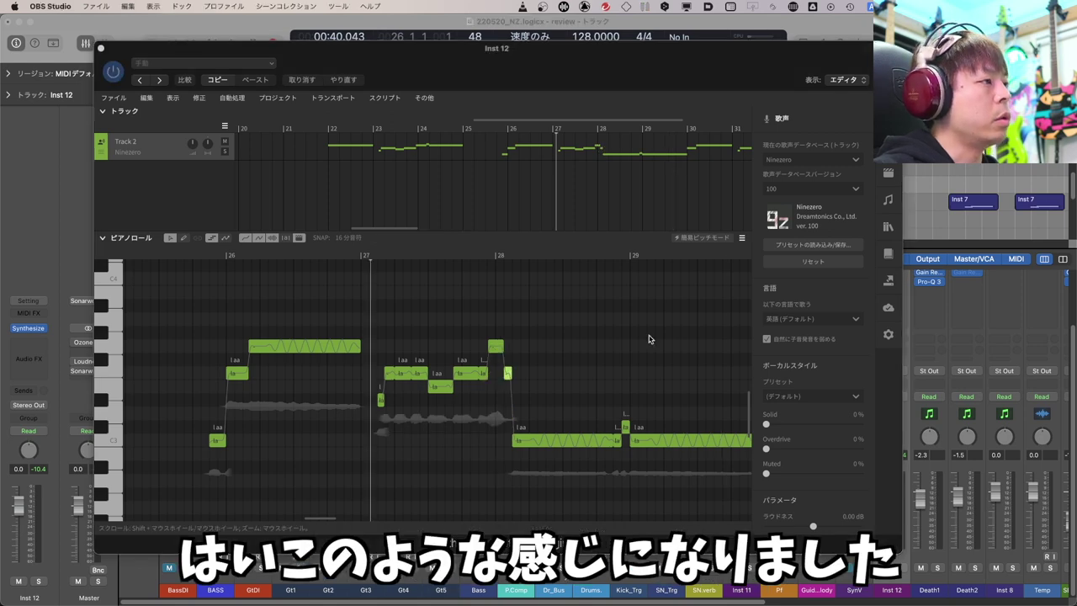
Step: Play back the phrase around bars 27 to 29 to check the edited note just after bar 28
left_click(544, 246)
key("space")
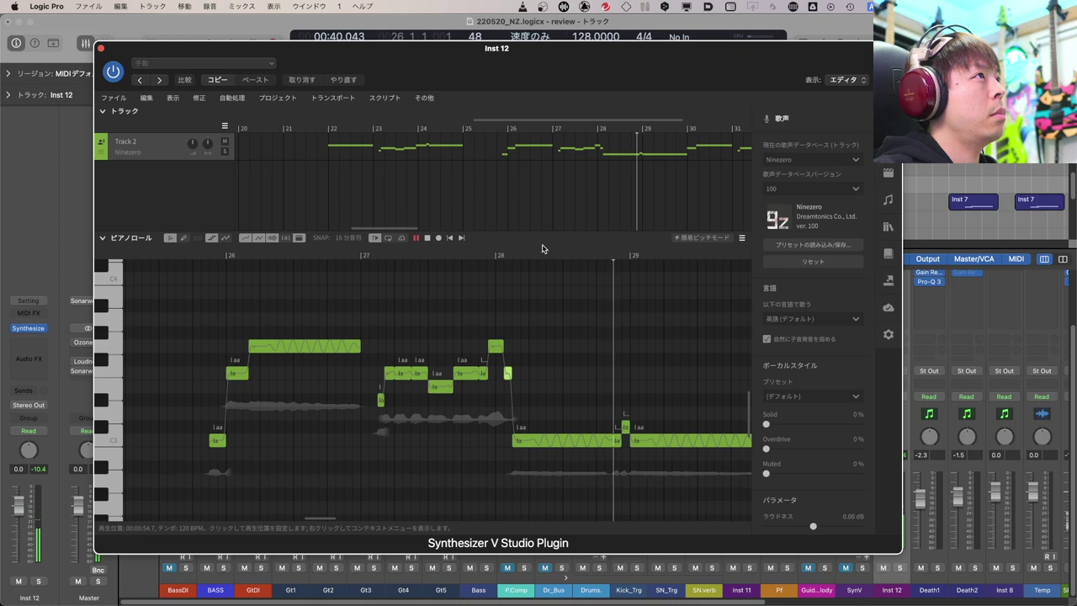
key("space")
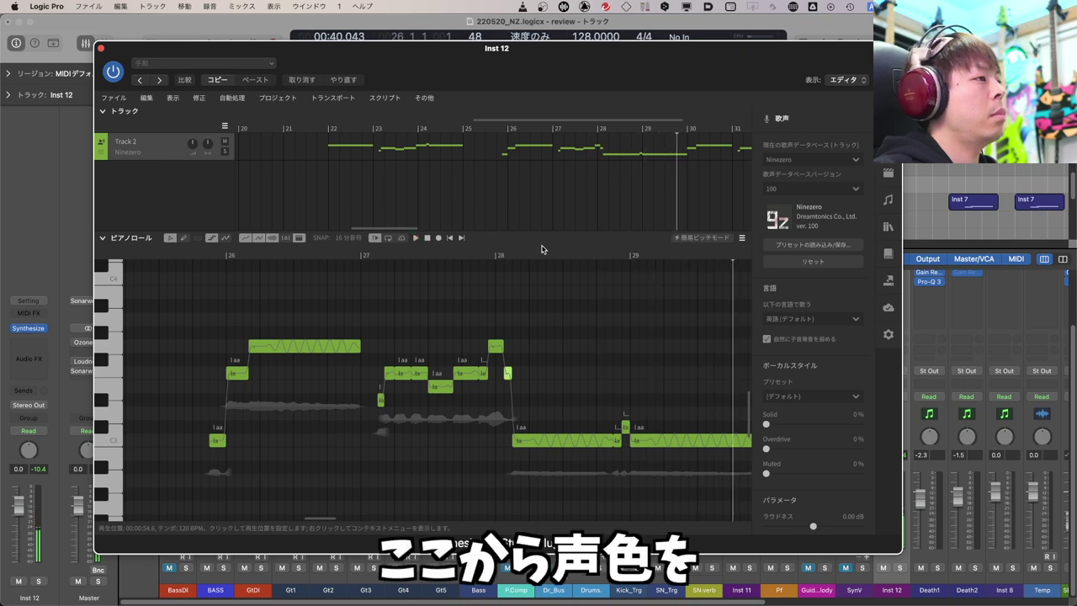
Step: Set the vocal style preset to Solid and play back the phrase from just before bar 26
scroll(543, 250, "right", 1)
scroll(839, 405, "down", 2)
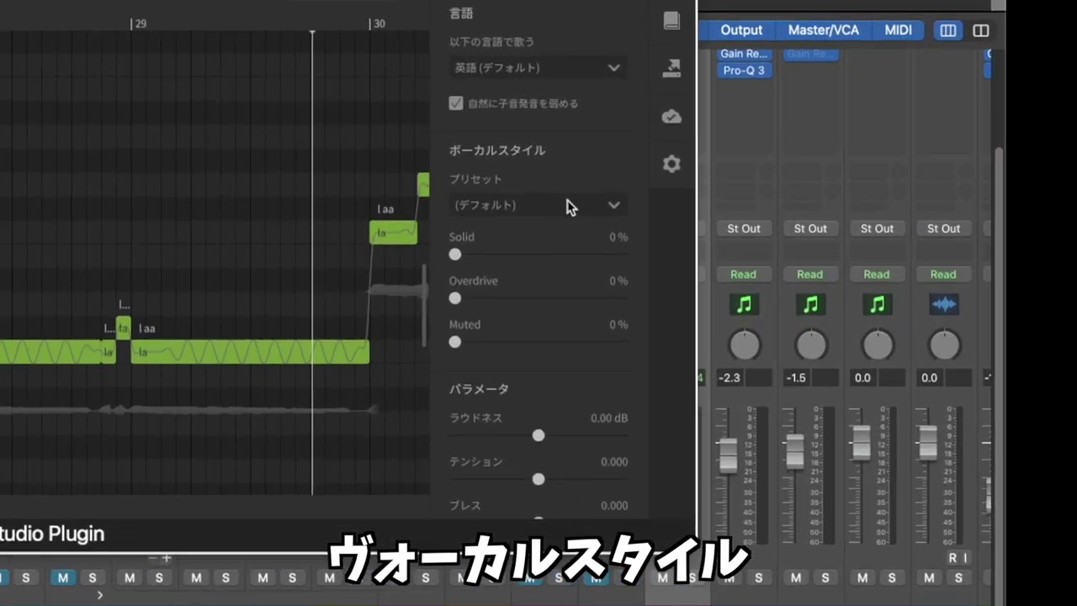
left_click(821, 360)
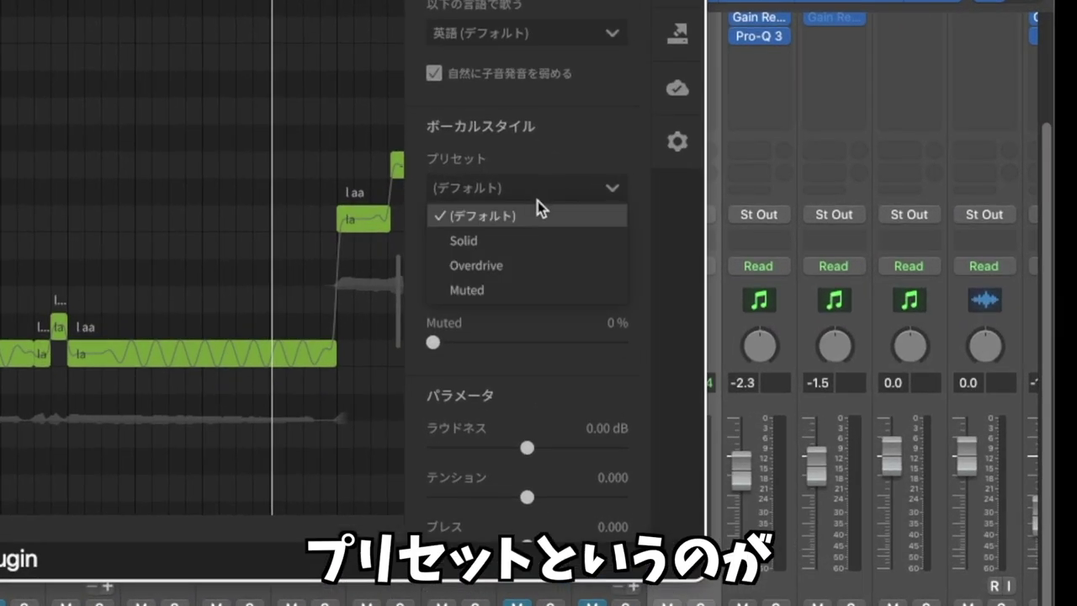
left_click(505, 244)
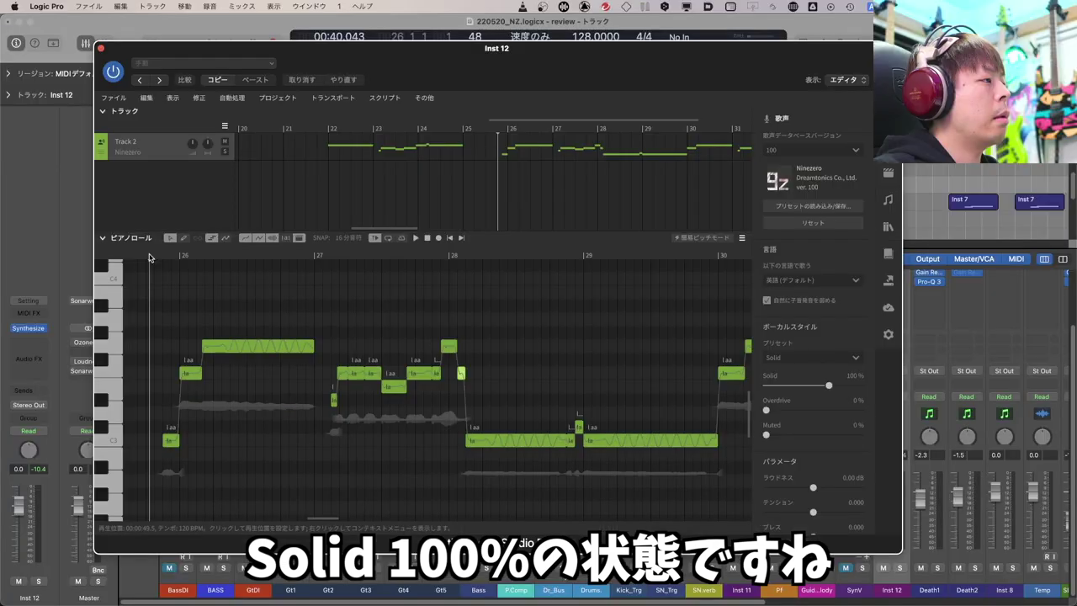
key("space")
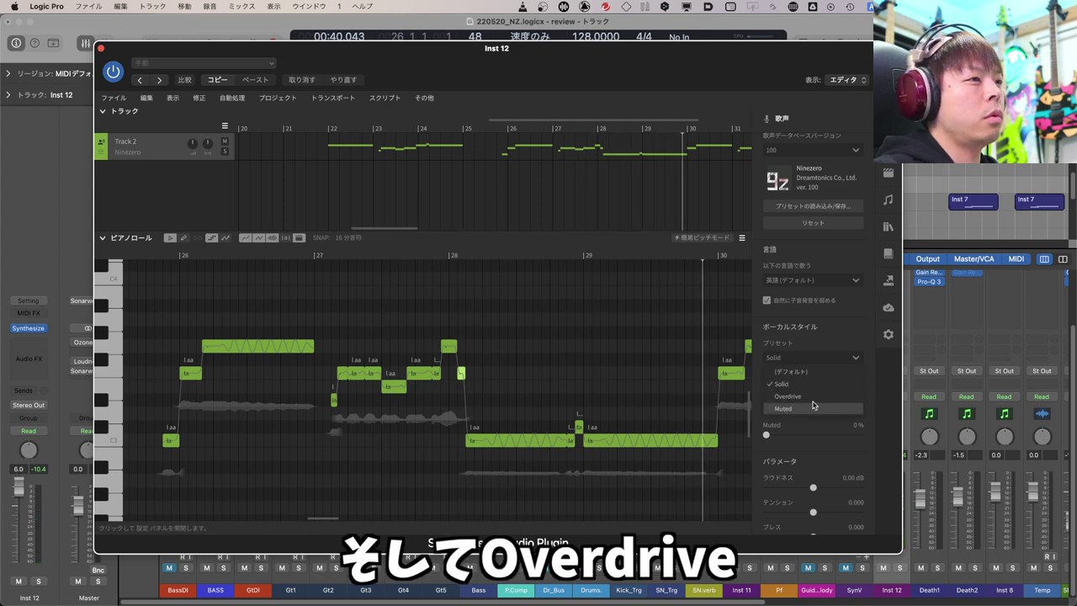
Step: Audition the Overdrive and Muted vocal style presets on the phrase from just before bar 26
left_click(818, 397)
left_click(149, 256)
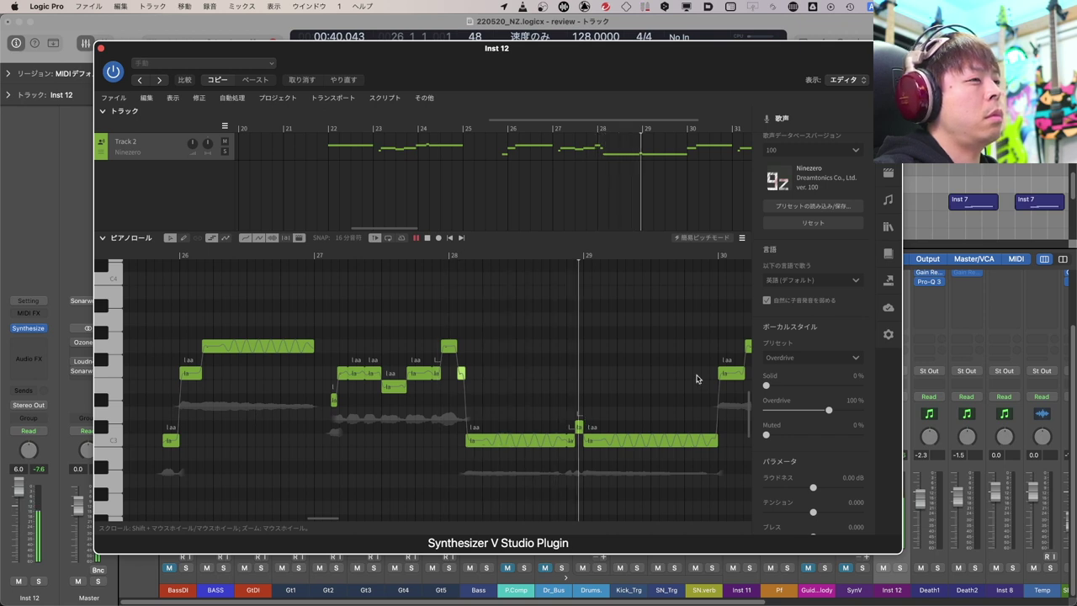
left_click(797, 358)
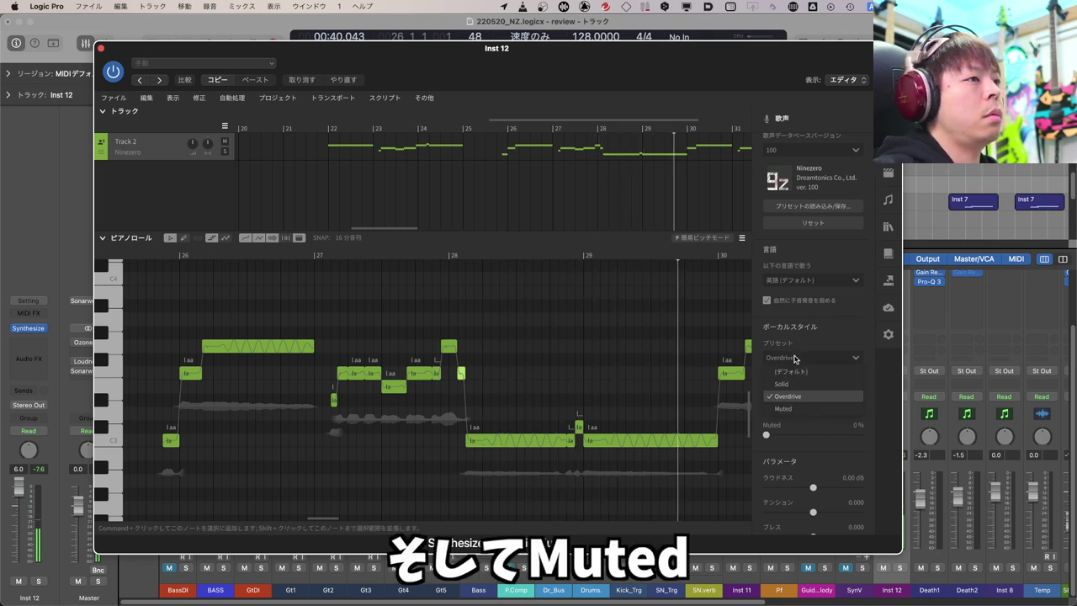
left_click(799, 409)
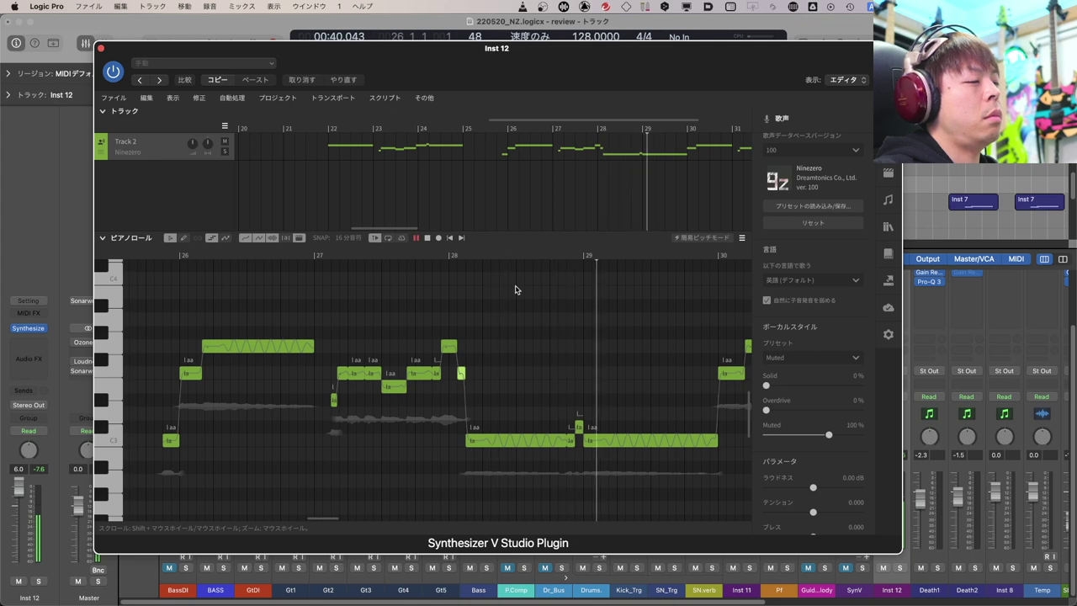
key("space")
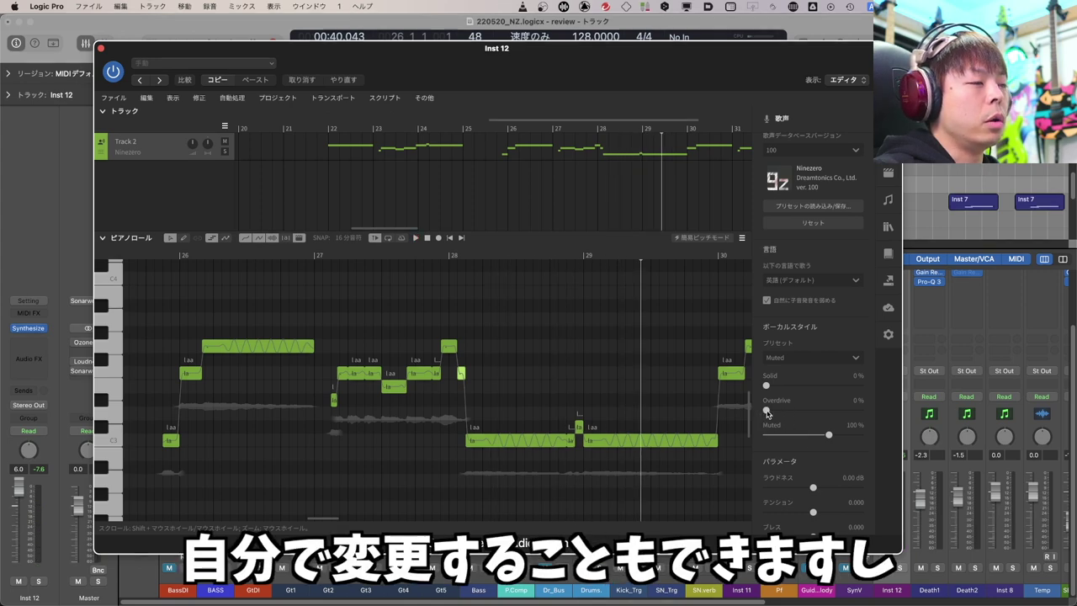
Step: Set Solid, Overdrive and Muted to 0% and the tension to 1.000, and play back the phrase before bar 26
left_click_drag(765, 410, 792, 388)
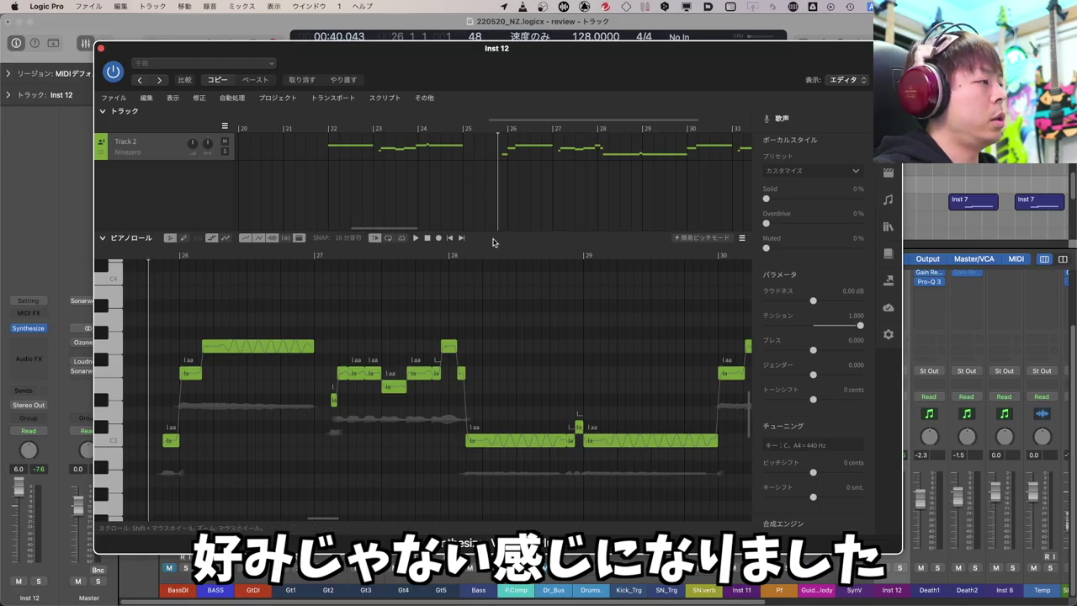
key("space")
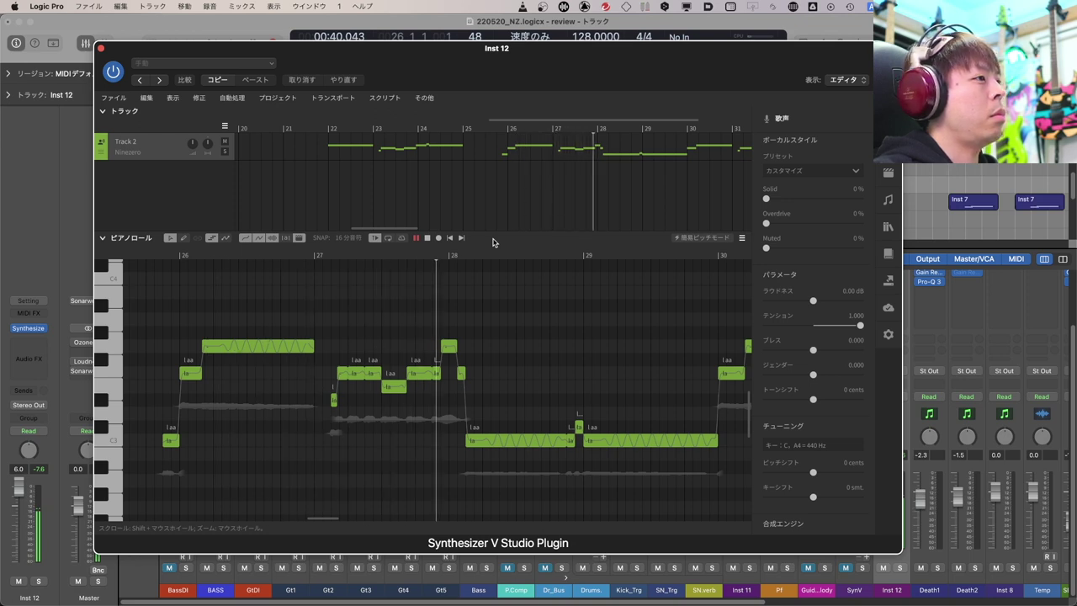
key("space")
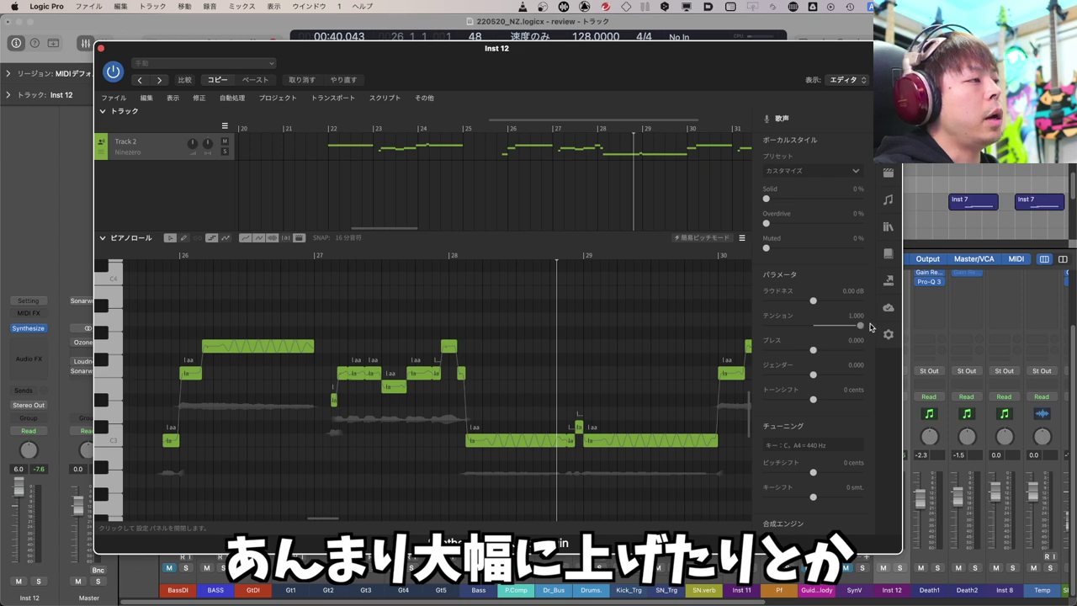
Step: Lower the tension to -1.000 and play back the phrase from just before bar 26
left_click_drag(849, 331, 813, 332)
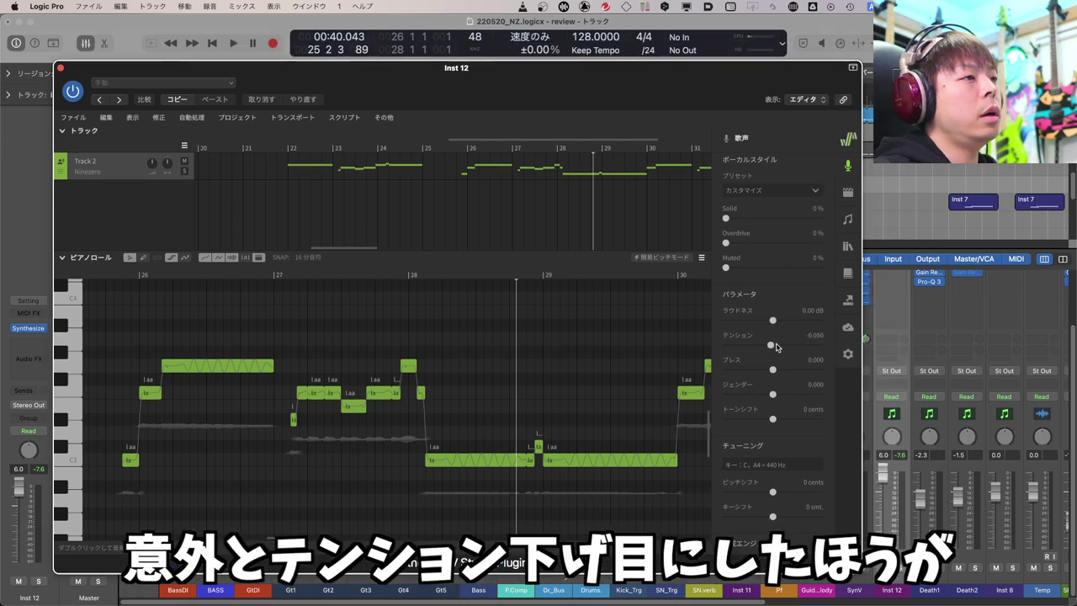
left_click_drag(775, 345, 772, 345)
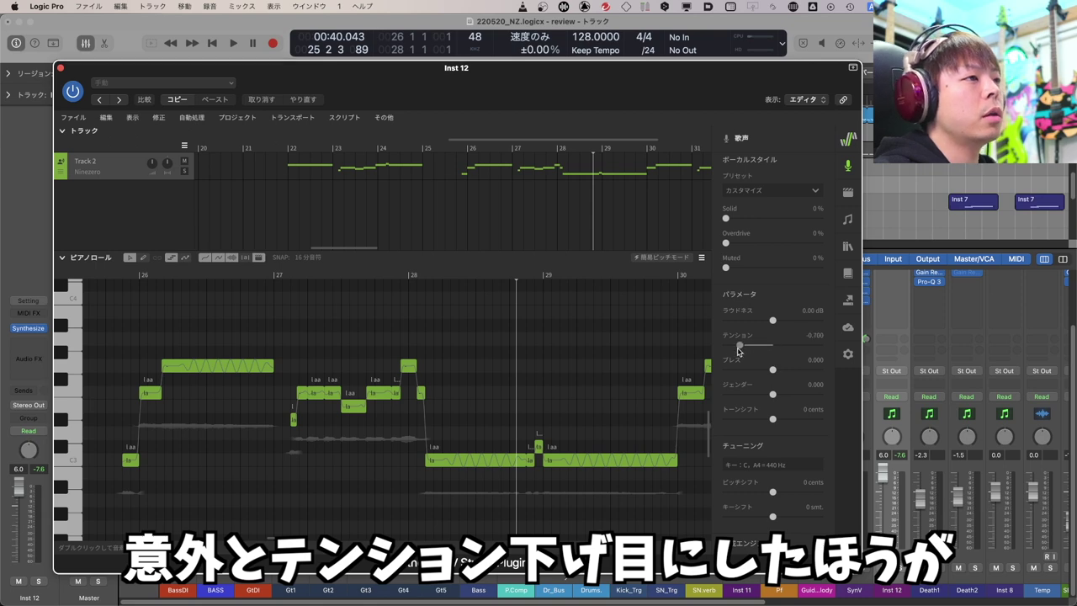
mouse_move(617, 96)
left_mouse_down()
mouse_move(638, 163)
mouse_move(620, 81)
left_mouse_up()
key("space")
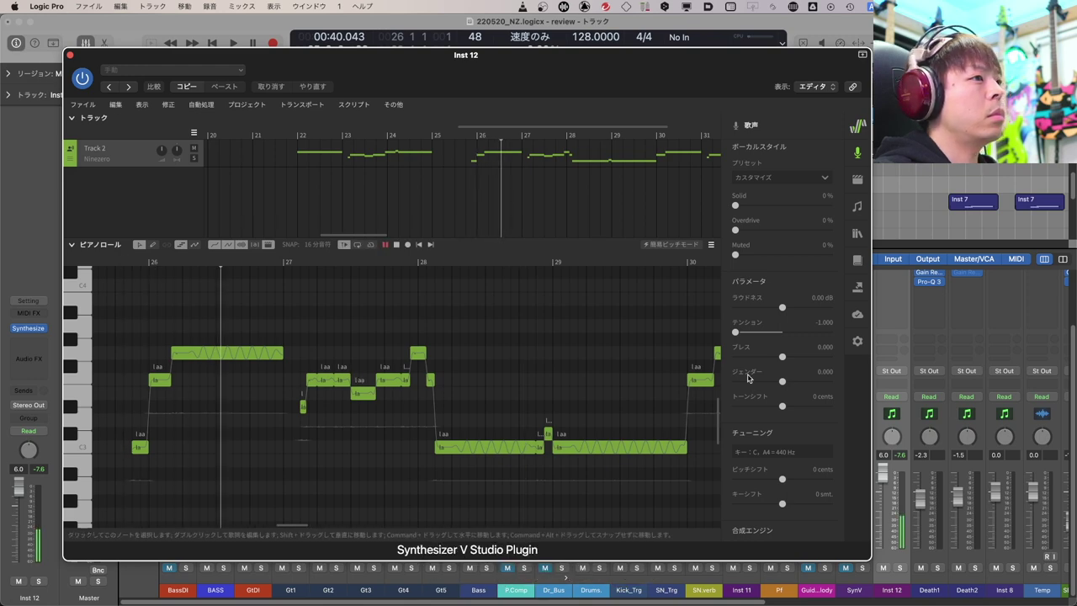
Step: Set the tension to -0.200 and play back the phrase from just before bar 26
left_click_drag(733, 334, 775, 338)
left_click_drag(773, 340, 771, 340)
left_click(133, 261)
key("space")
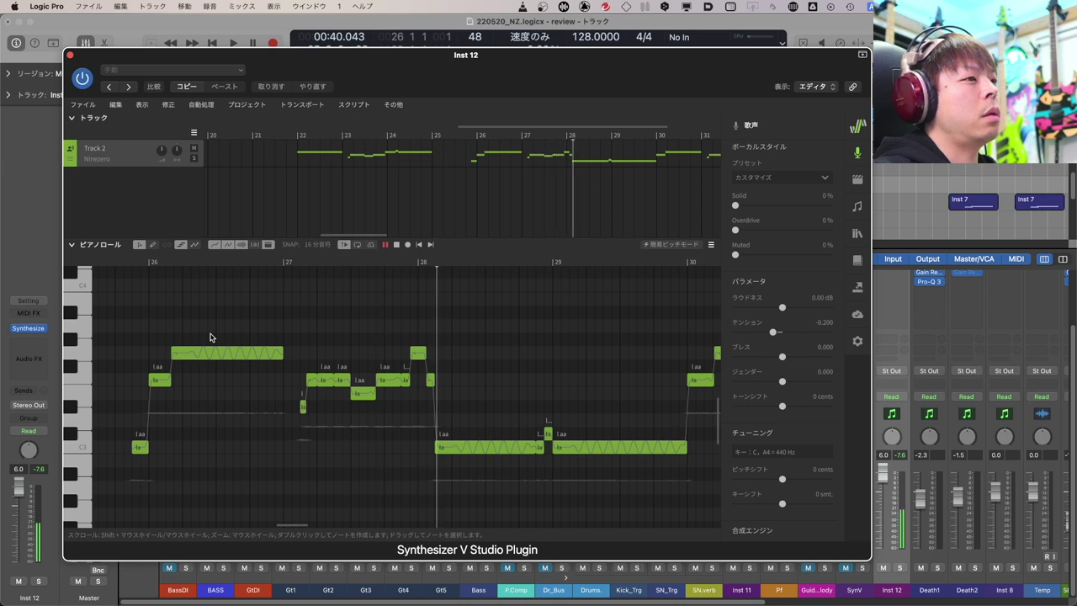
key("space")
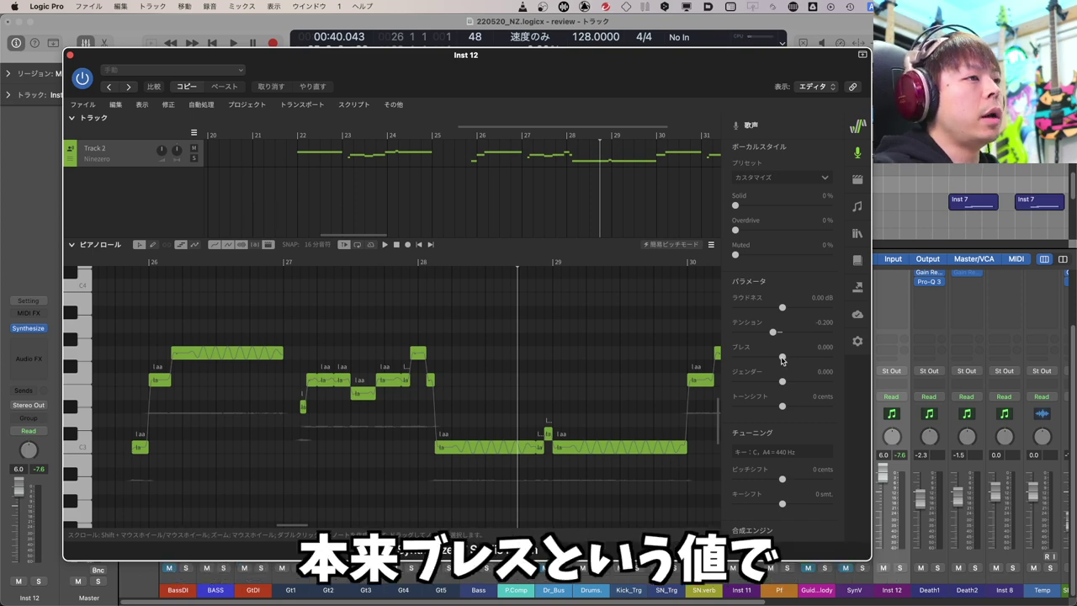
Step: Try raising the breath parameter to 0.345 and return it to 0.000
left_click_drag(781, 359, 799, 360)
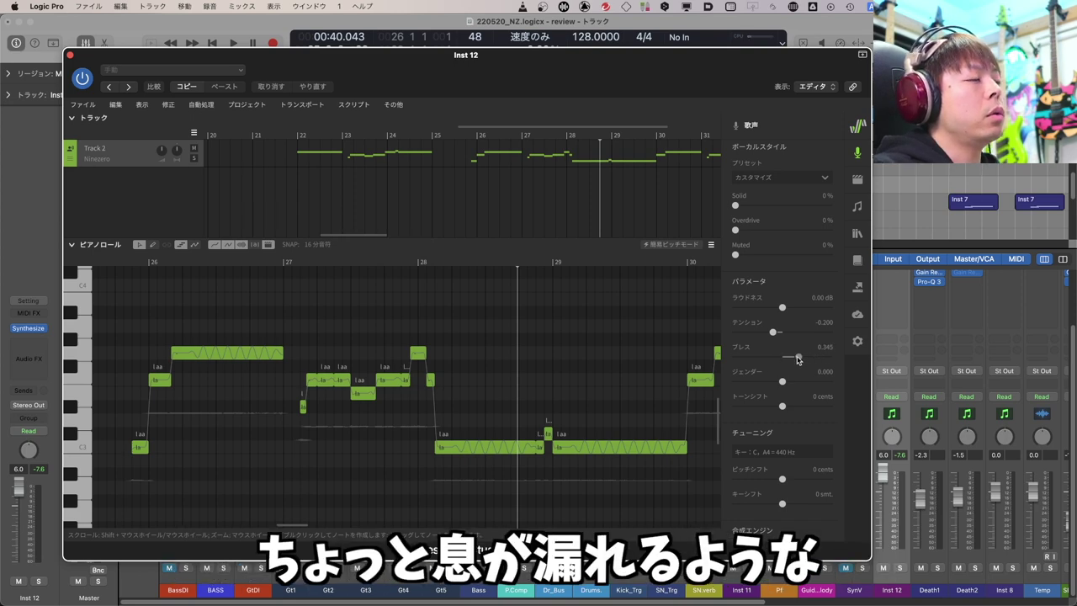
left_click_drag(797, 361, 781, 364)
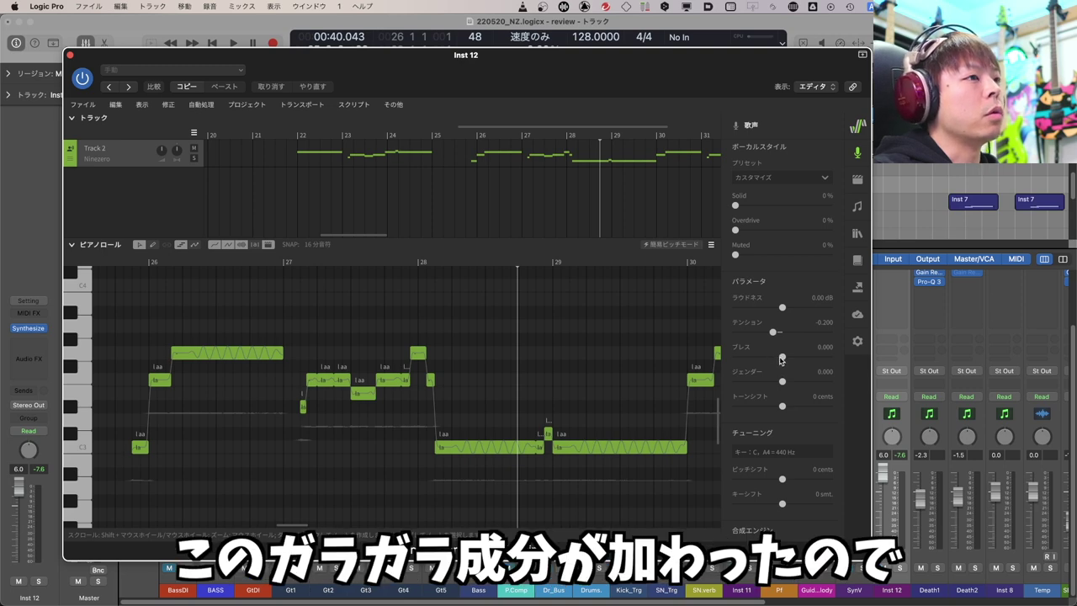
Step: Set the breath parameter to -0.320 and play back the phrase from just before bar 26
left_click_drag(773, 364, 766, 368)
left_click(38, 243)
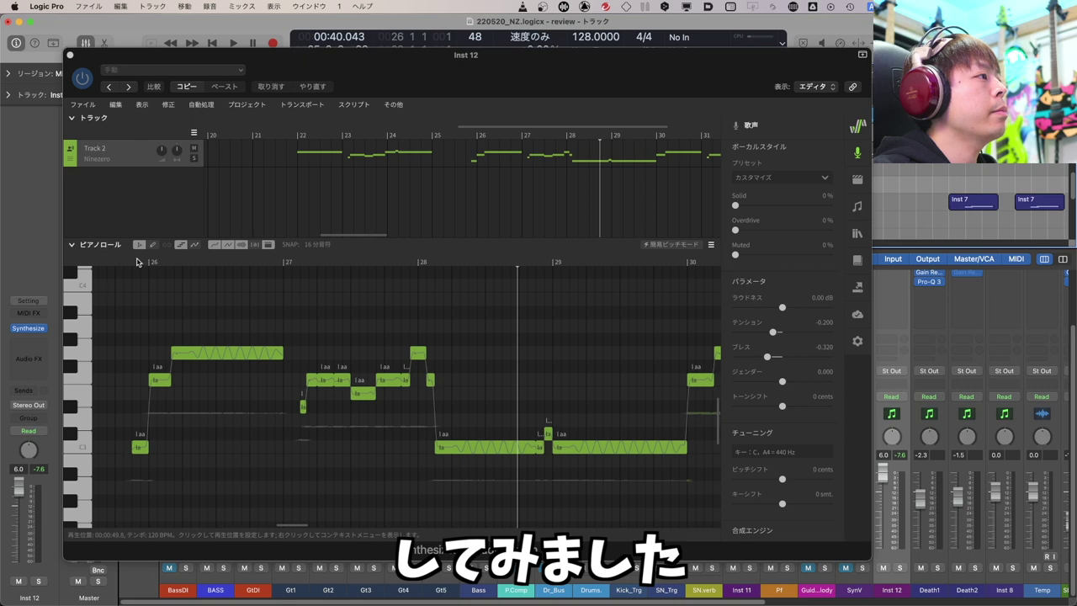
left_click(137, 263)
key("space")
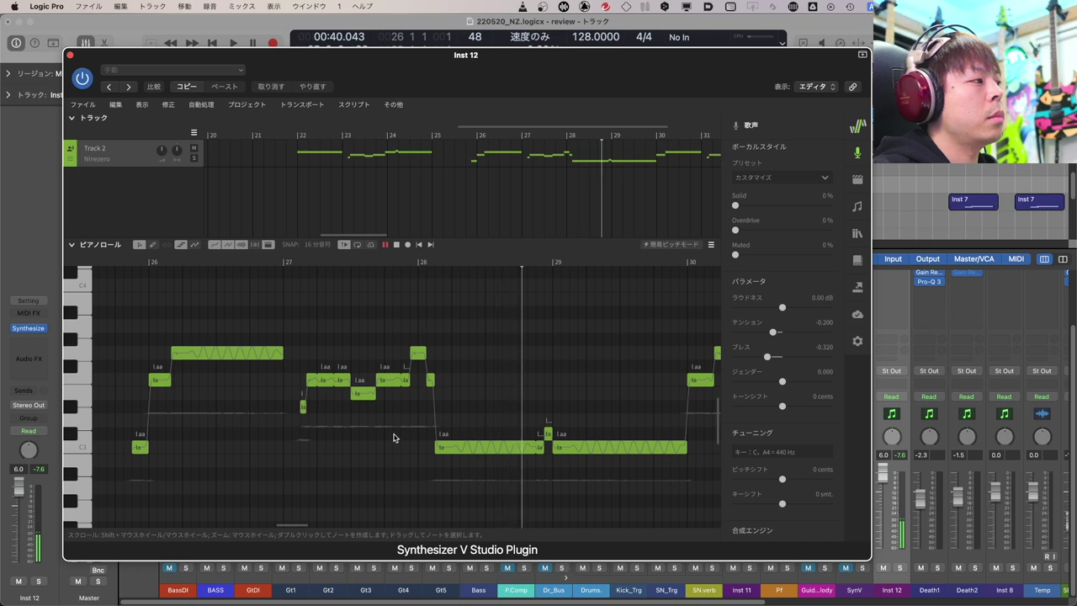
key("space")
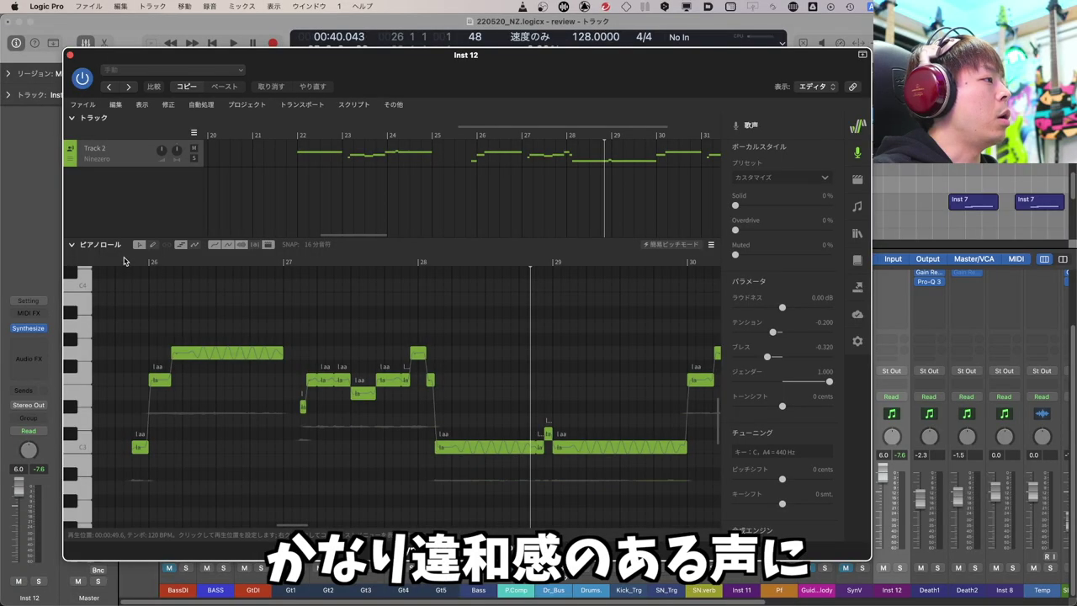
Step: Try the gender parameter at 1.000 and play back the phrase from just before bar 26
left_click(124, 261)
key("space")
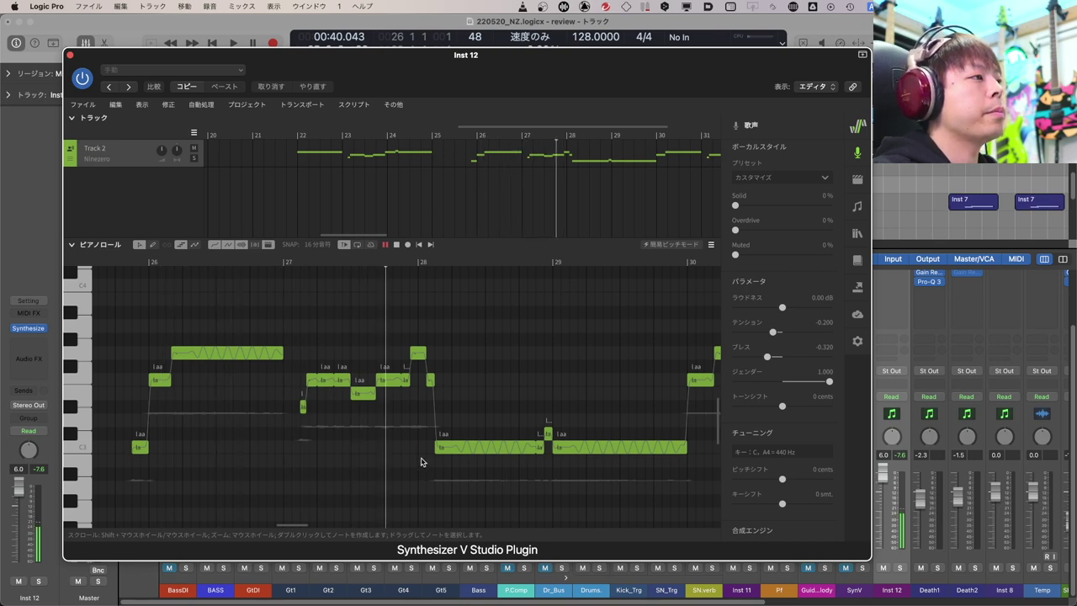
key("space")
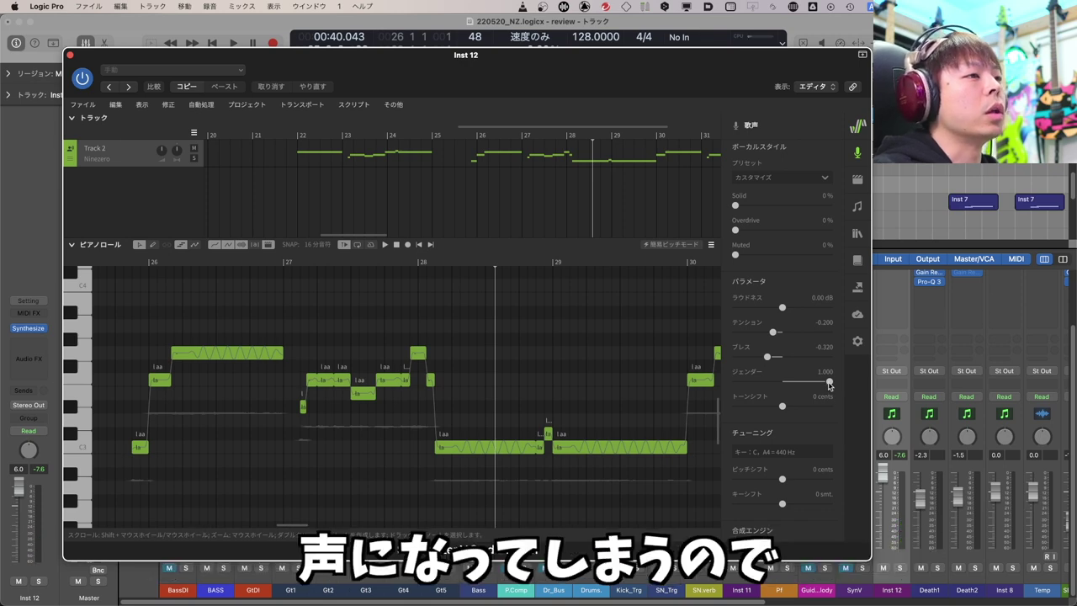
Step: Set the gender parameter to 0.250 and play back the phrase from just before bar 26
left_click_drag(830, 383, 793, 385)
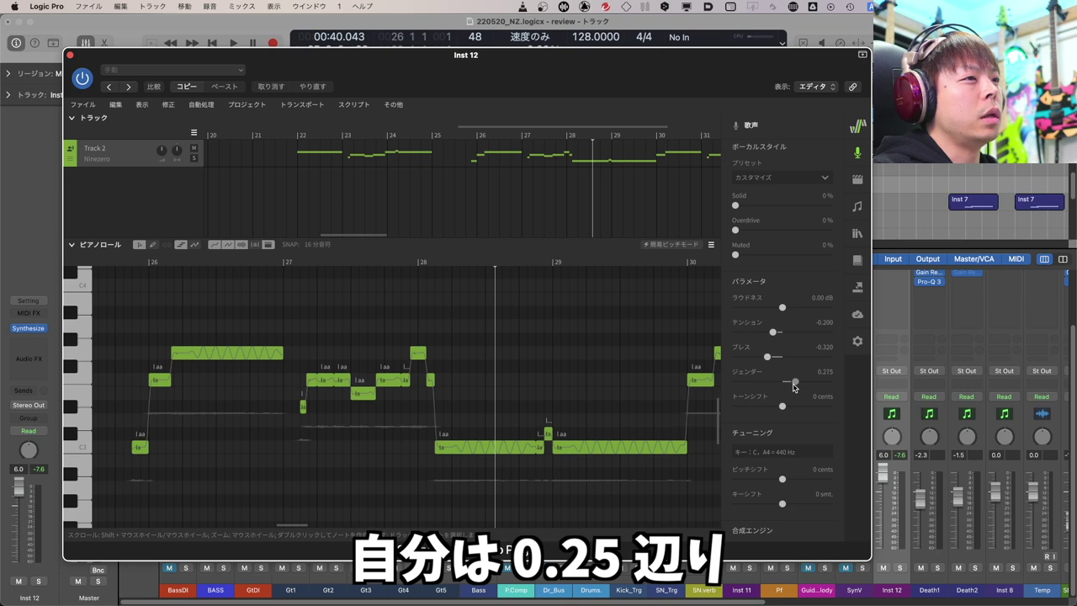
left_click_drag(794, 386, 793, 388)
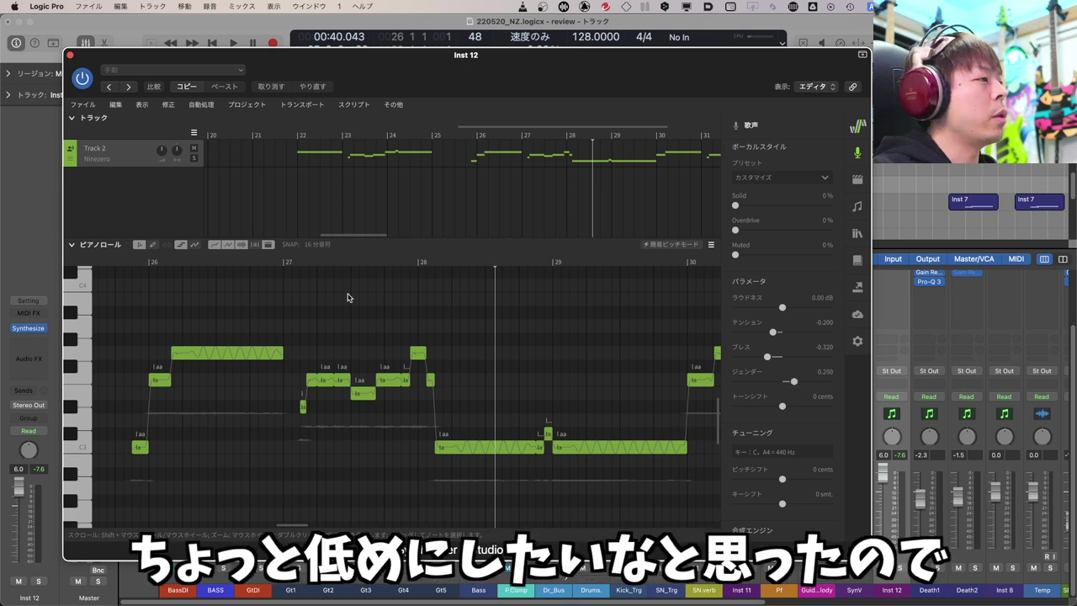
left_click(108, 263)
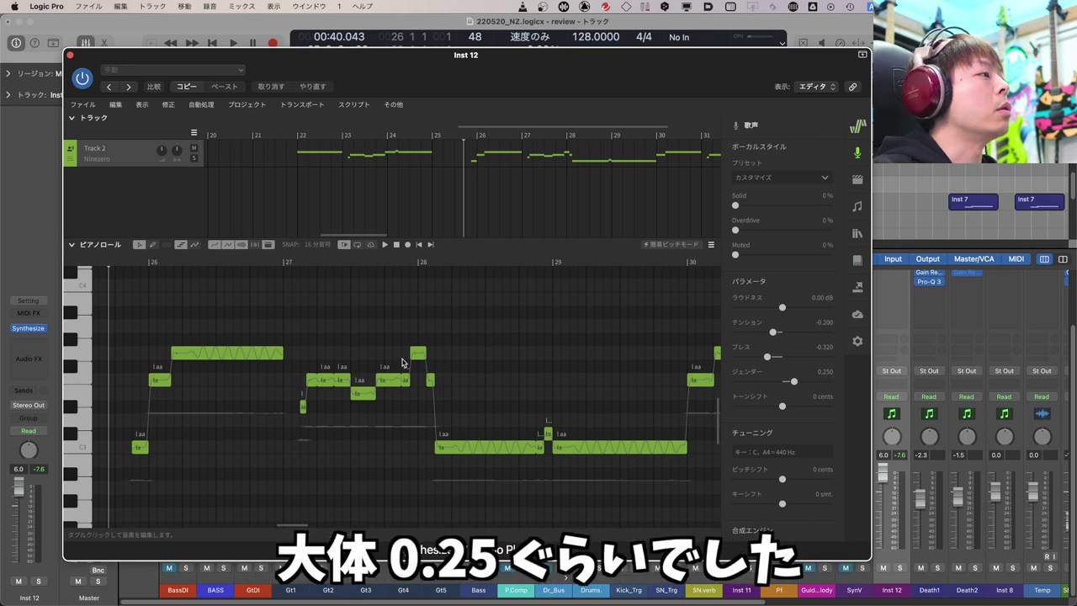
key("space")
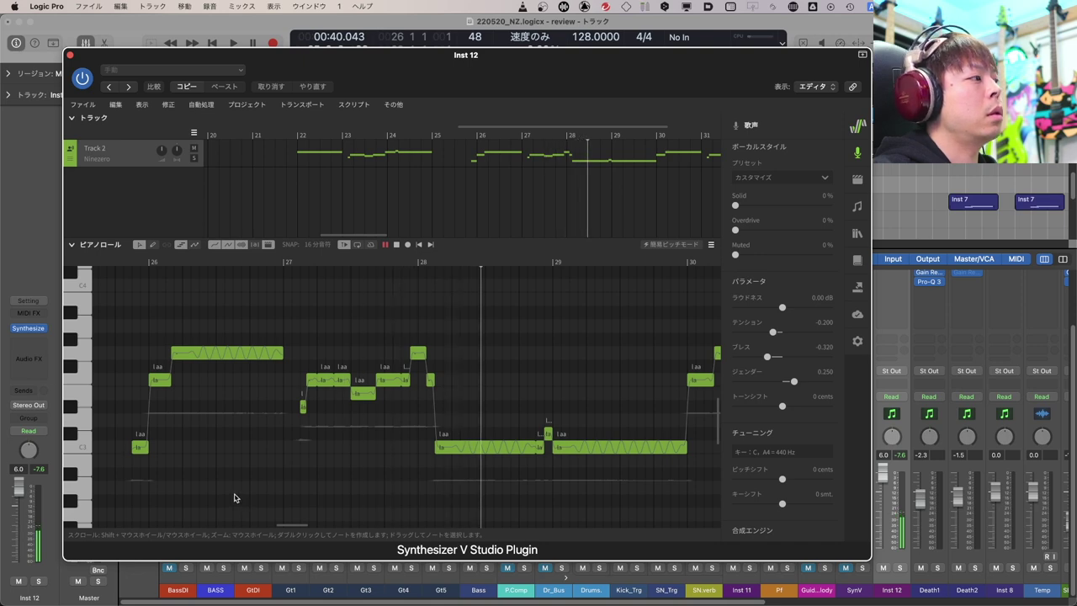
key("space")
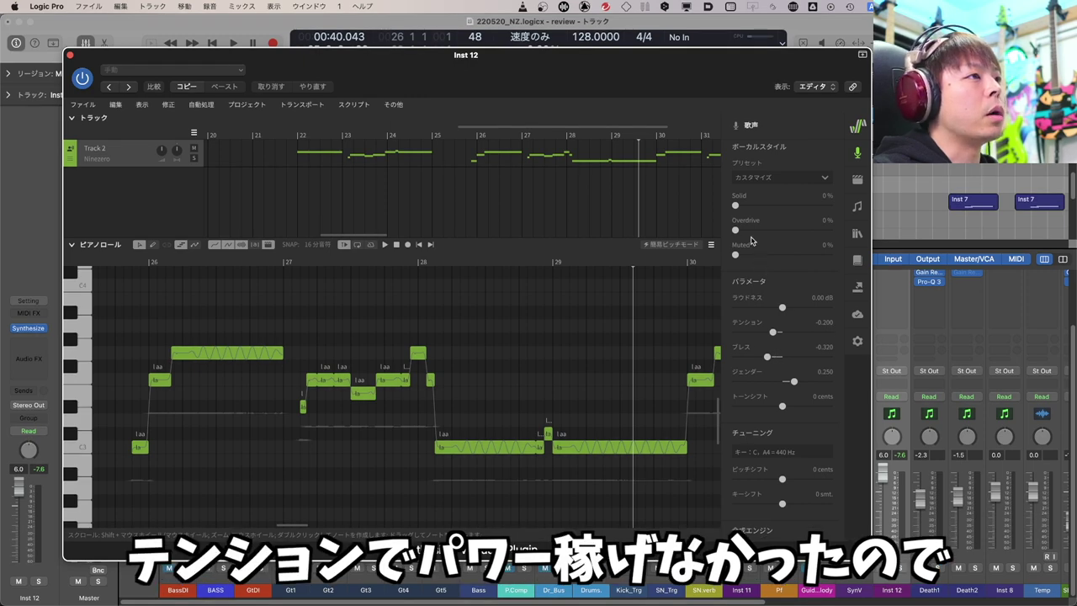
Step: Try the Overdrive vocal style at 100% and play back the phrase from just before bar 26
left_click_drag(739, 231, 759, 232)
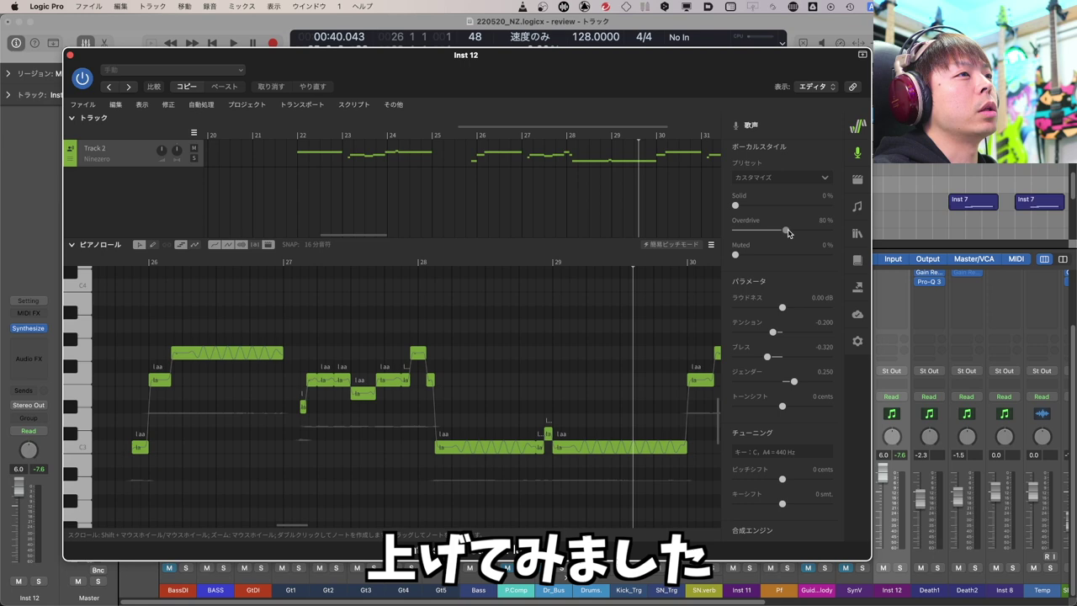
left_click_drag(789, 233, 801, 236)
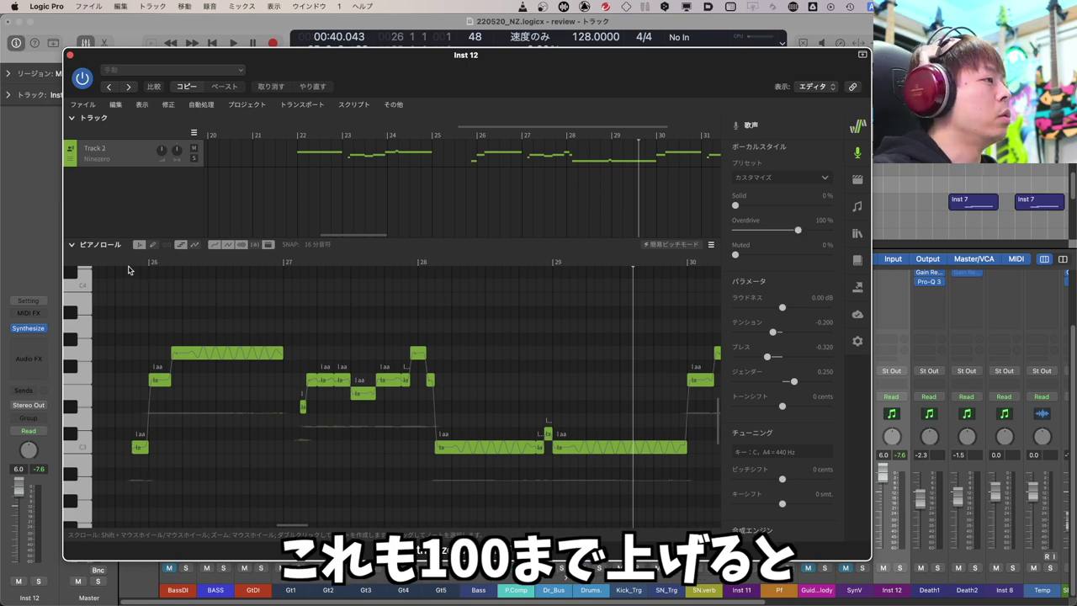
left_click(116, 264)
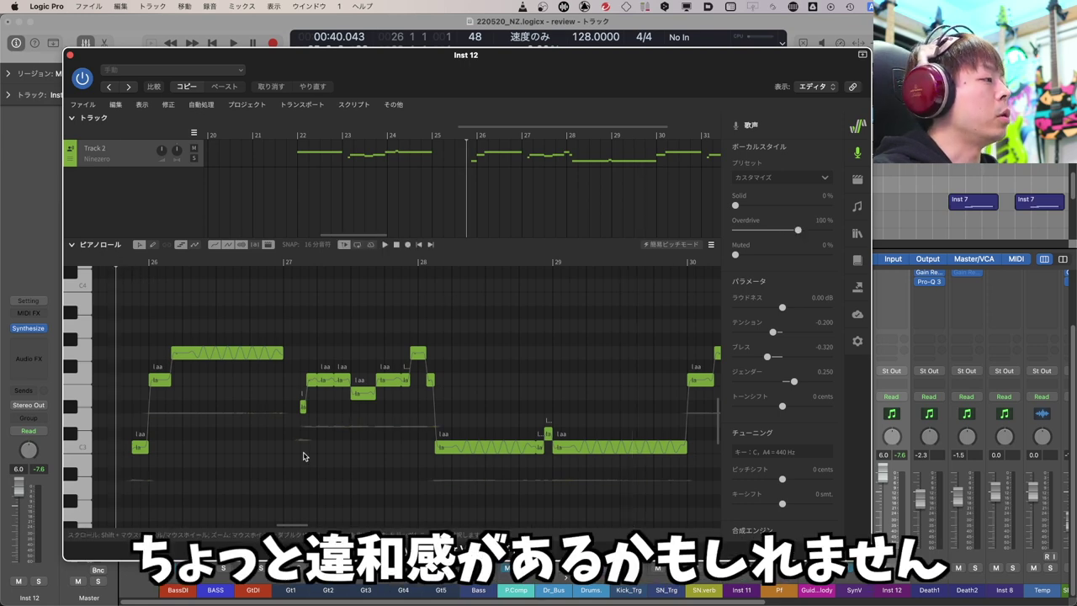
key("space")
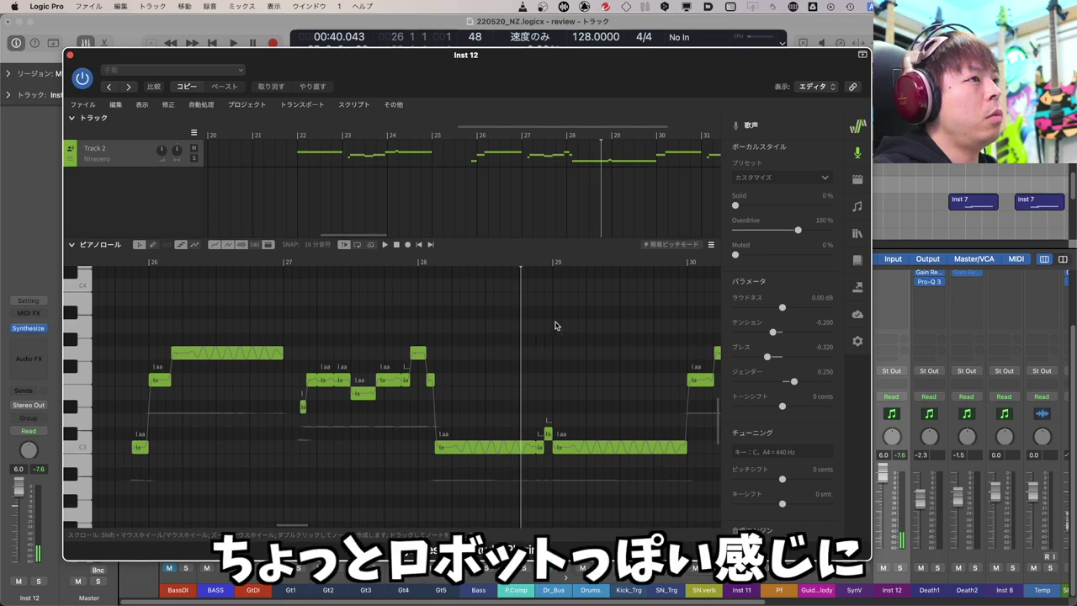
Step: Set the Overdrive vocal style to 50% and play back the phrase
left_click_drag(798, 234, 796, 235)
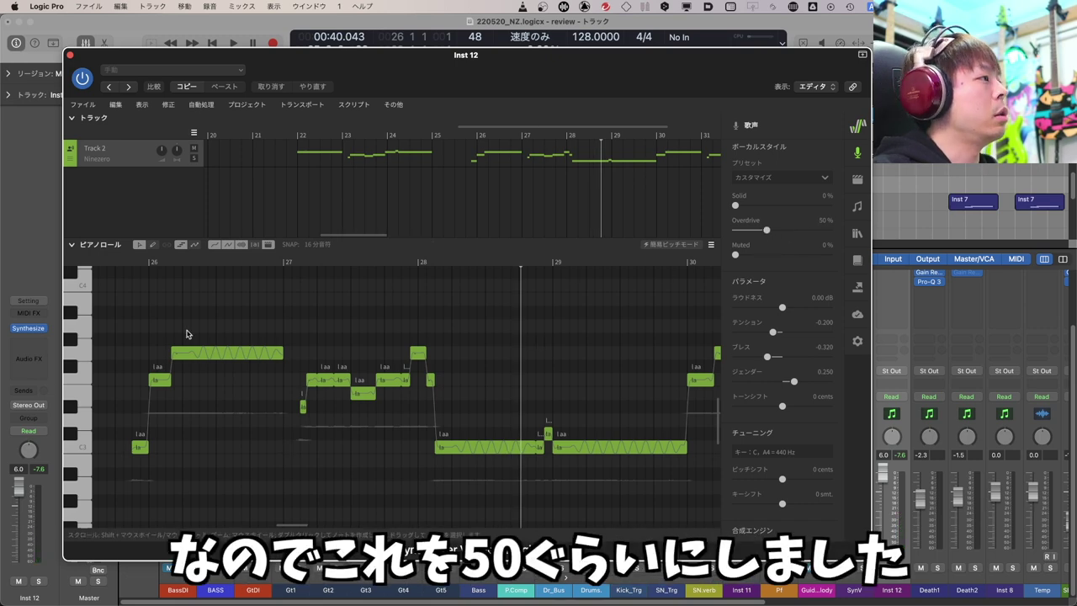
key("space")
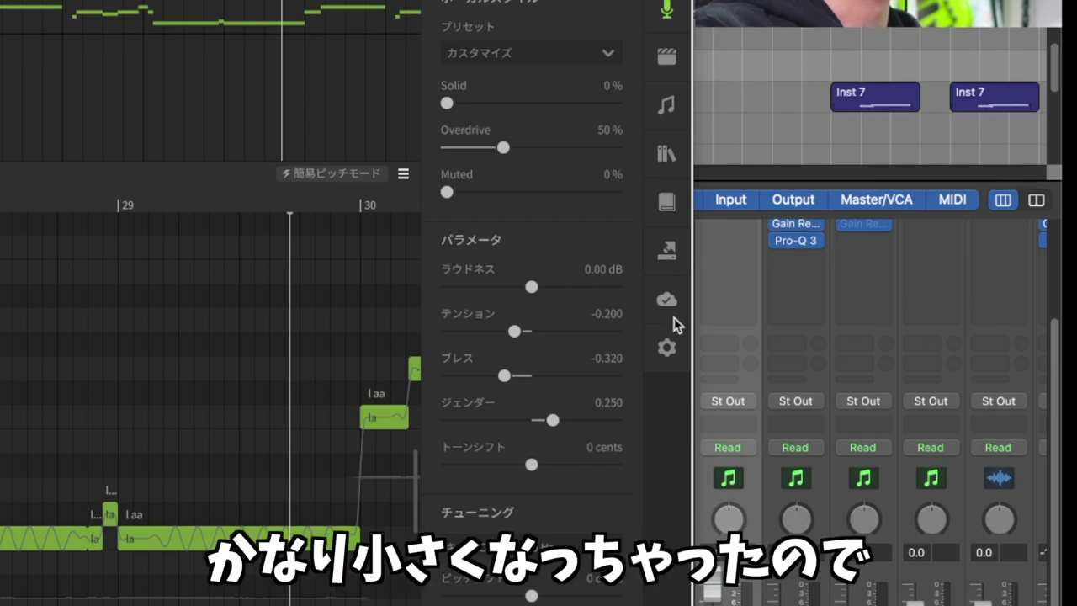
Step: Raise the loudness to 12.00 dB and play back the phrase from just before bar 26
left_click_drag(529, 287, 576, 292)
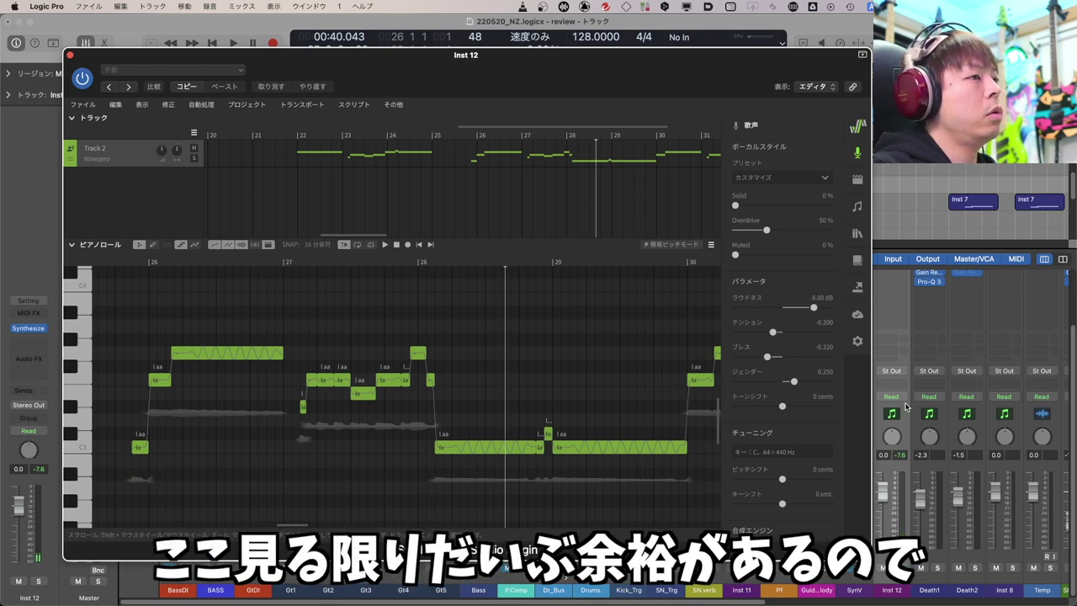
left_click_drag(810, 306, 858, 309)
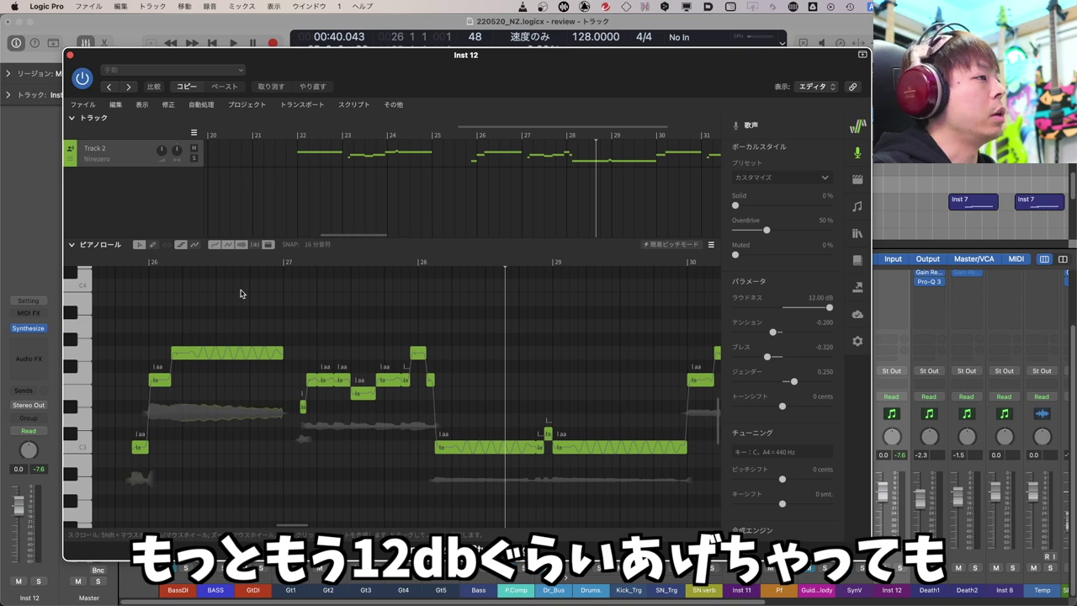
left_click(124, 262)
key("space")
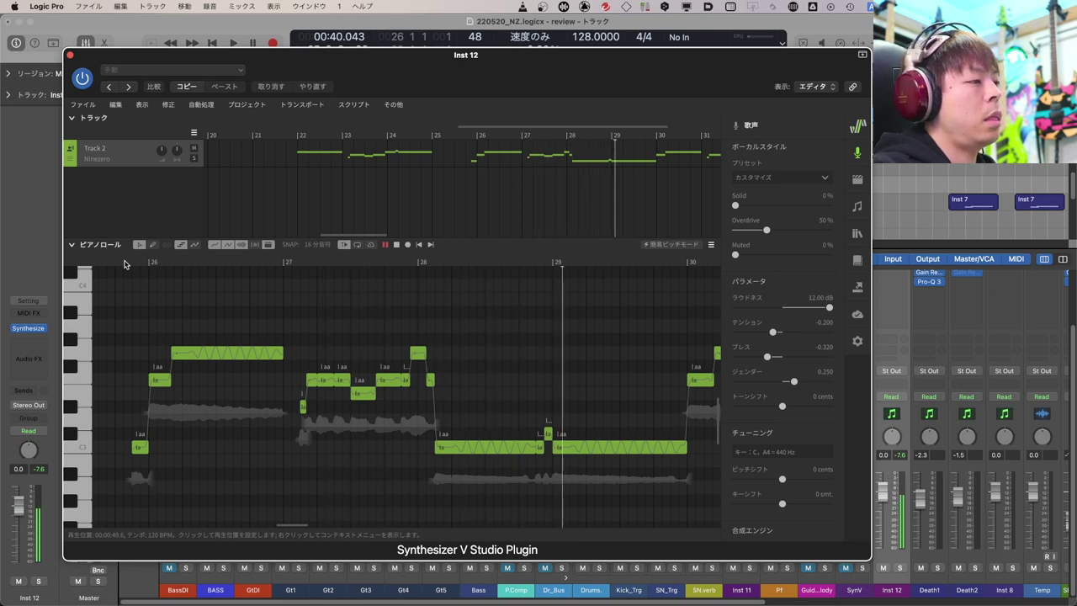
key("space")
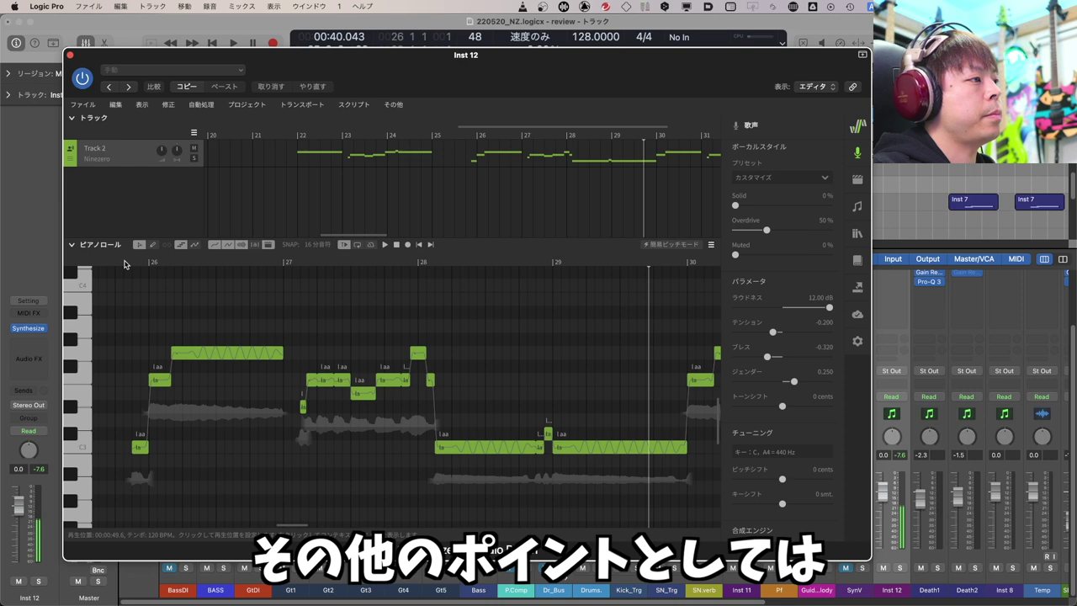
Step: Try shortening short notes in bar 27 to leave gaps between them, and play back from bar 27
left_click(332, 383)
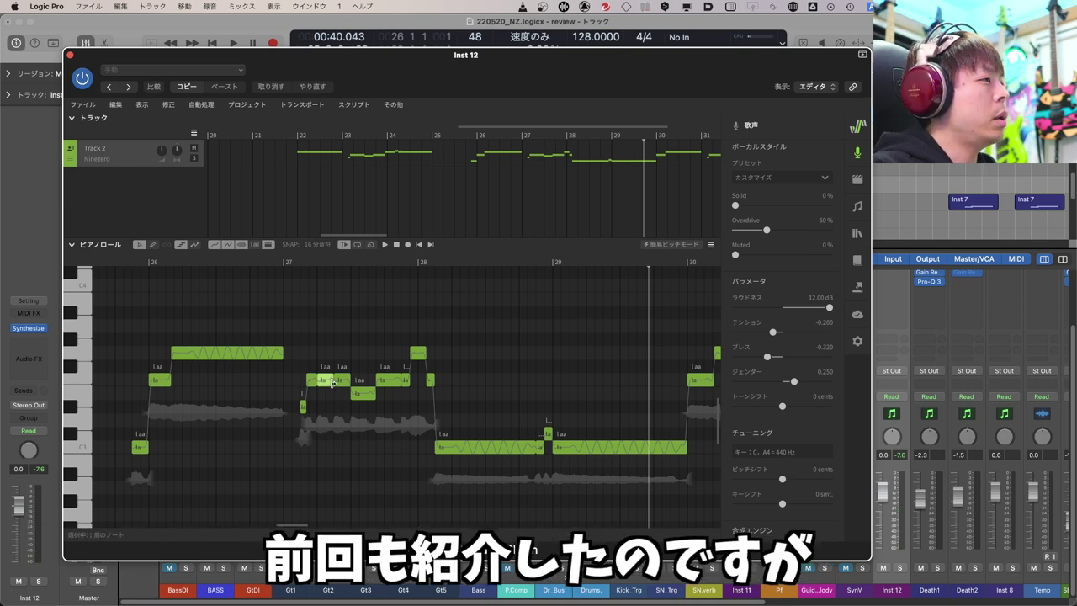
left_click_drag(327, 383, 367, 393)
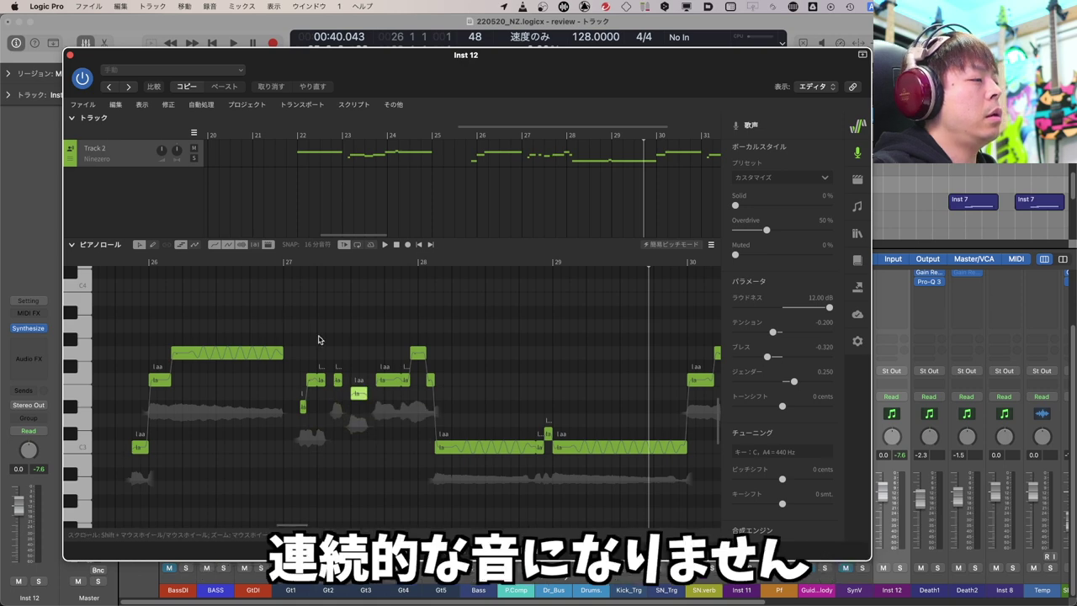
left_click(288, 264)
key("space")
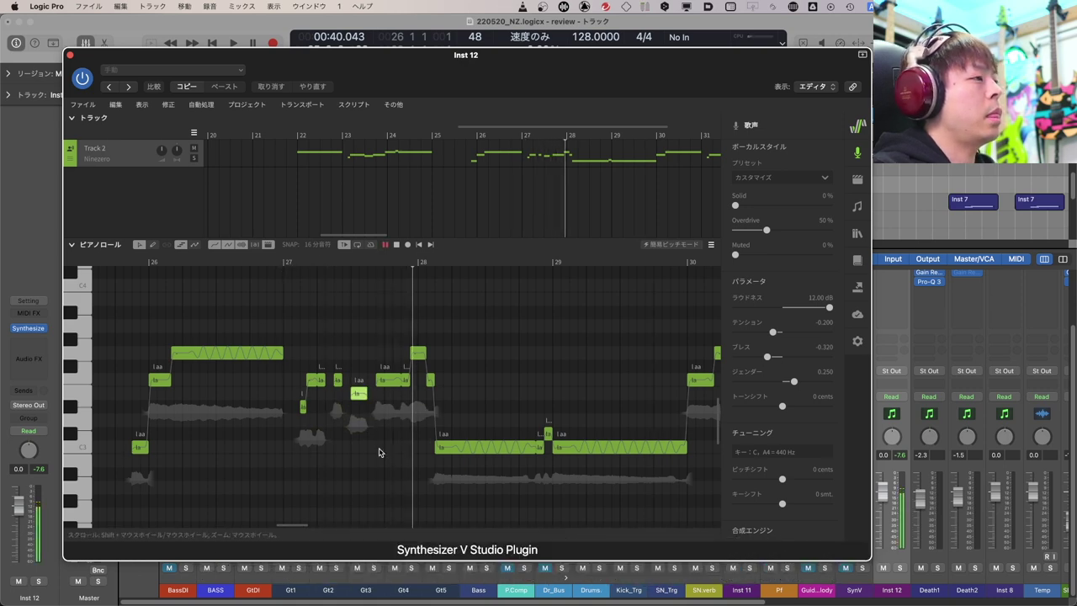
key("space")
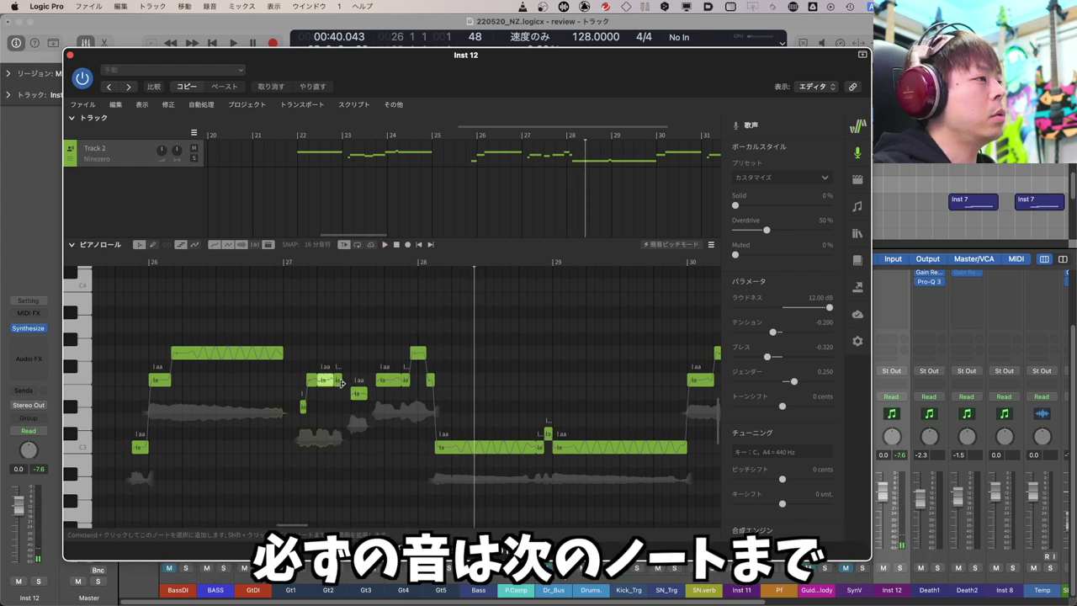
Step: Extend the shortened notes in bar 27 to meet the following notes and play back from bar 27
left_click_drag(341, 381, 376, 395)
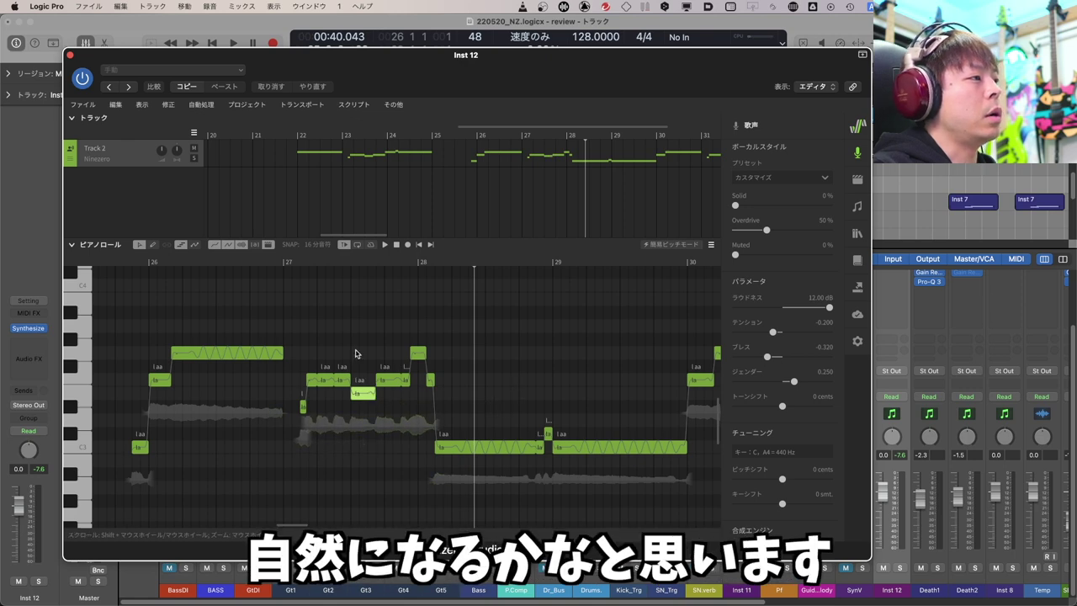
left_click(287, 264)
key("space")
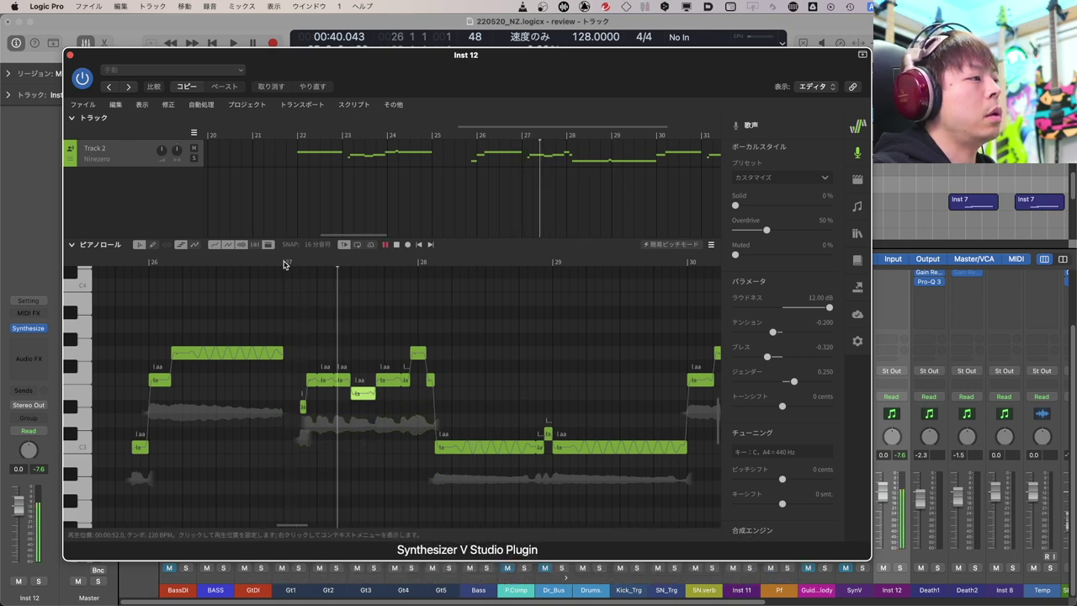
key("space")
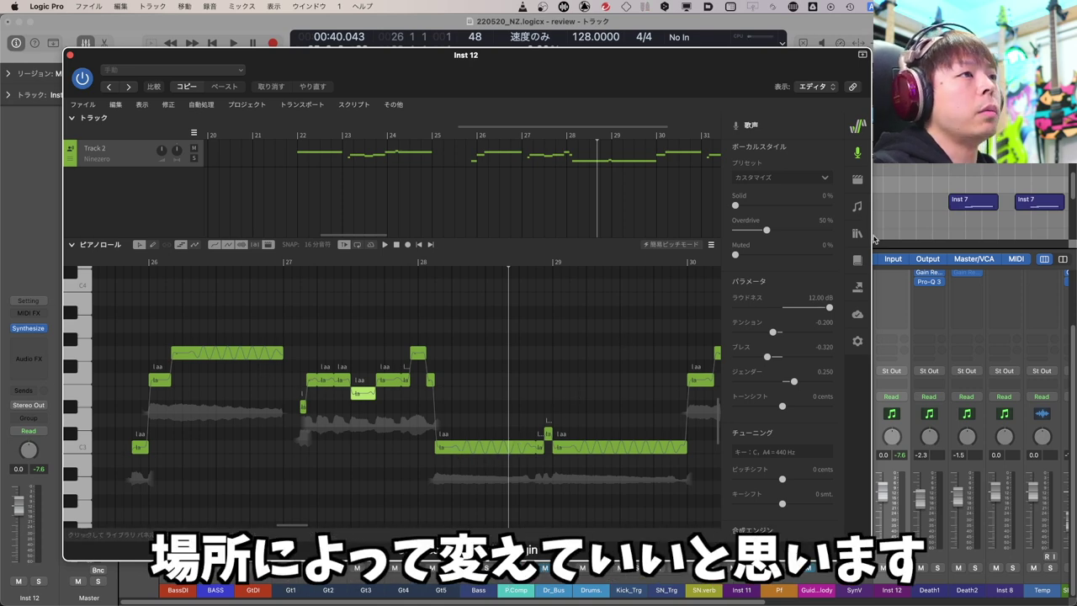
Step: Open the note properties for the first long note in bar 28 and set its vibrato start timing to 0.640 sec
left_click(857, 207)
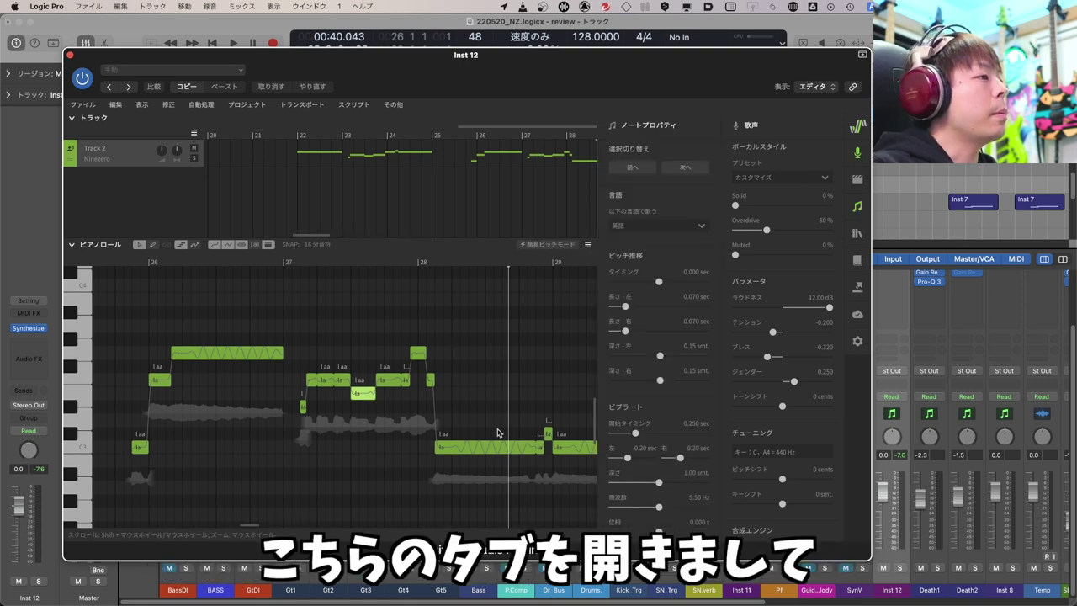
left_click(464, 452)
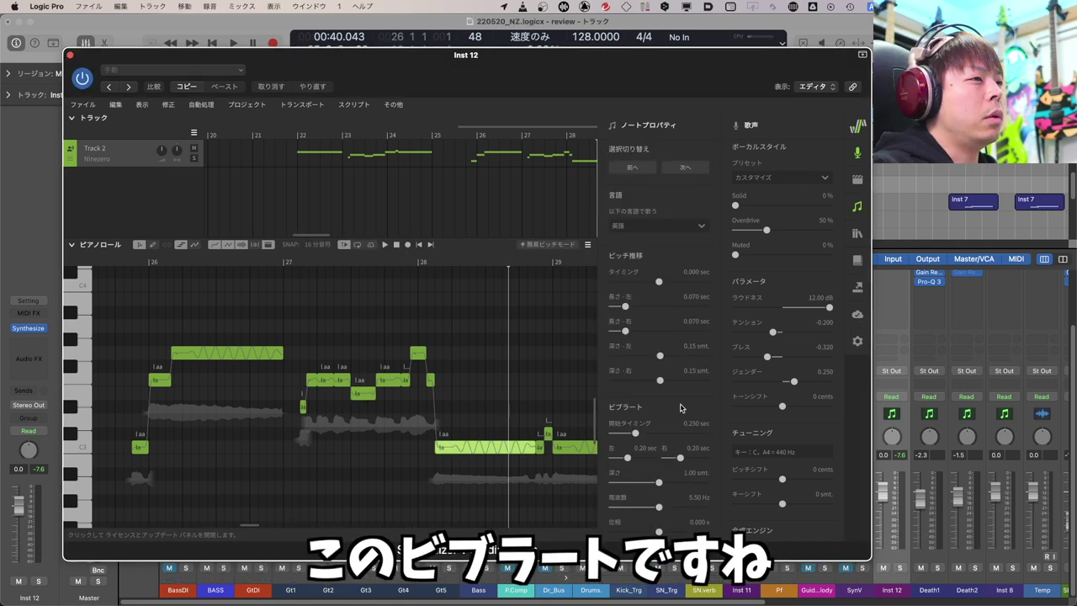
scroll(680, 407, "down", 1)
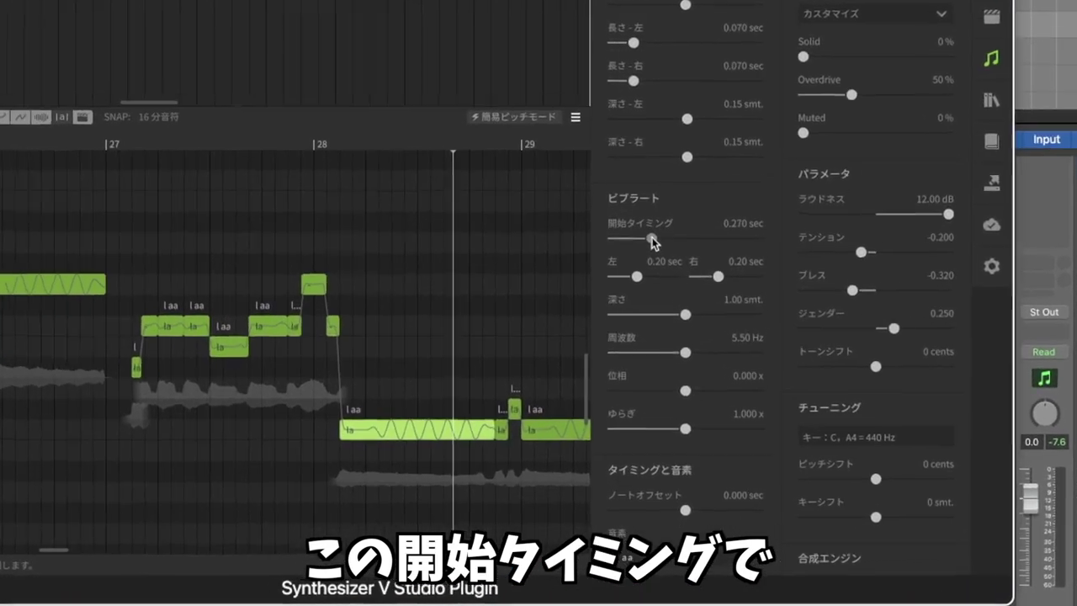
left_click_drag(636, 419, 653, 420)
left_click_drag(694, 185, 738, 199)
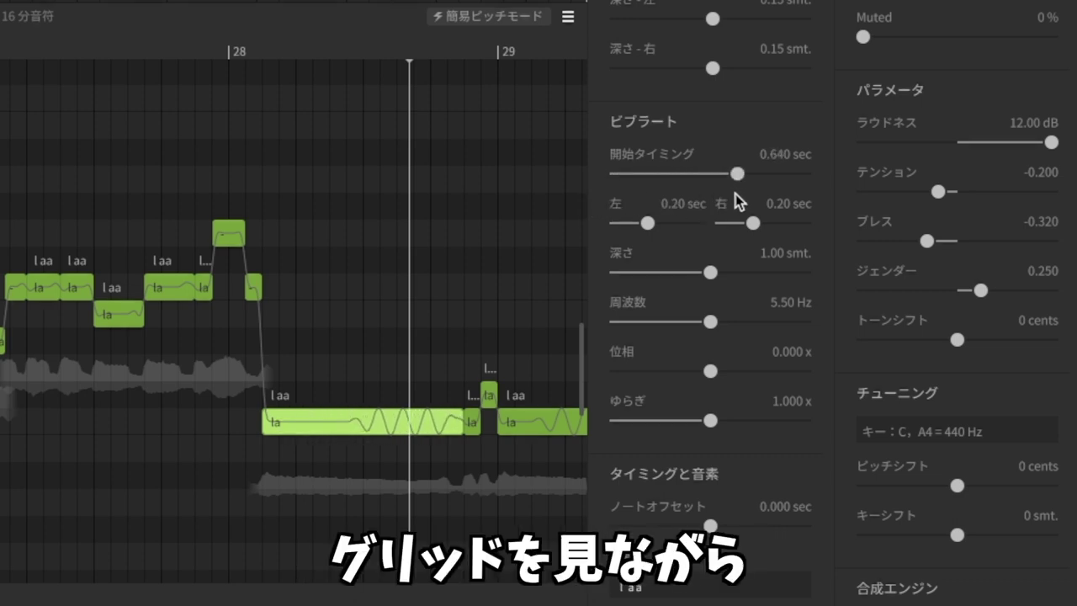
Step: Play back the long note from just before bar 28 and set its vibrato start timing to 0.290 sec
scroll(391, 422, "right", 3)
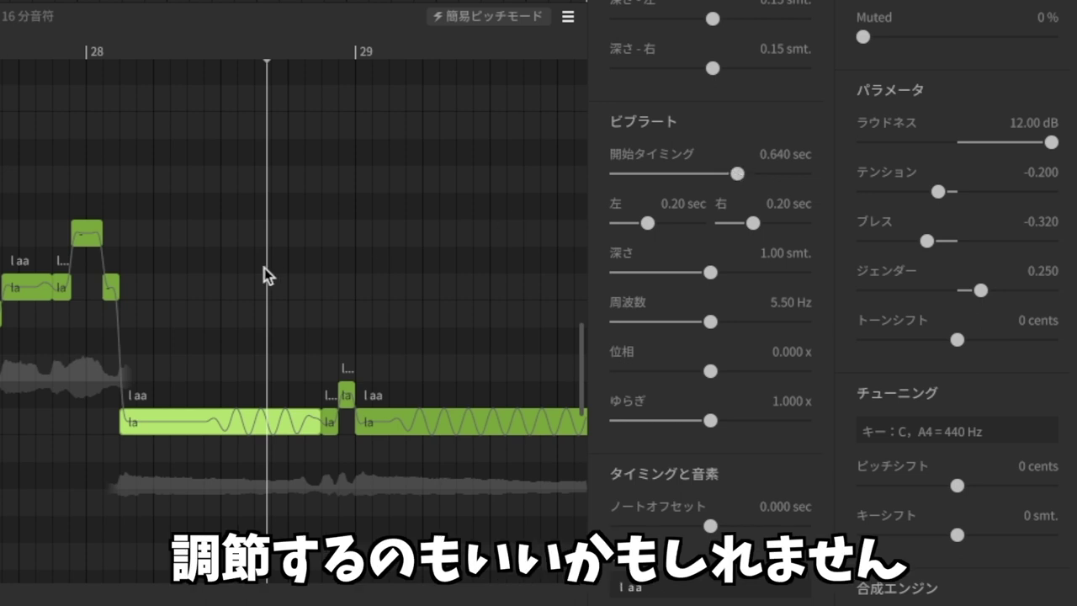
left_click(50, 52)
key("space")
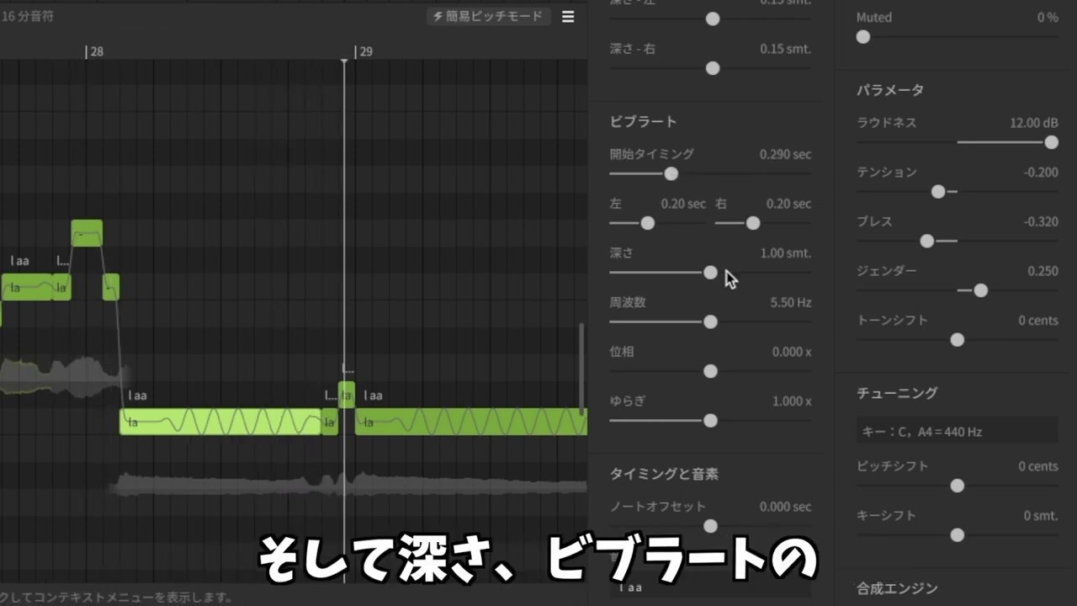
Step: Try a vibrato depth of 2.00 smt on bar 28's first long note, play it back, and return the depth to 1.00 smt
left_click_drag(706, 273, 817, 274)
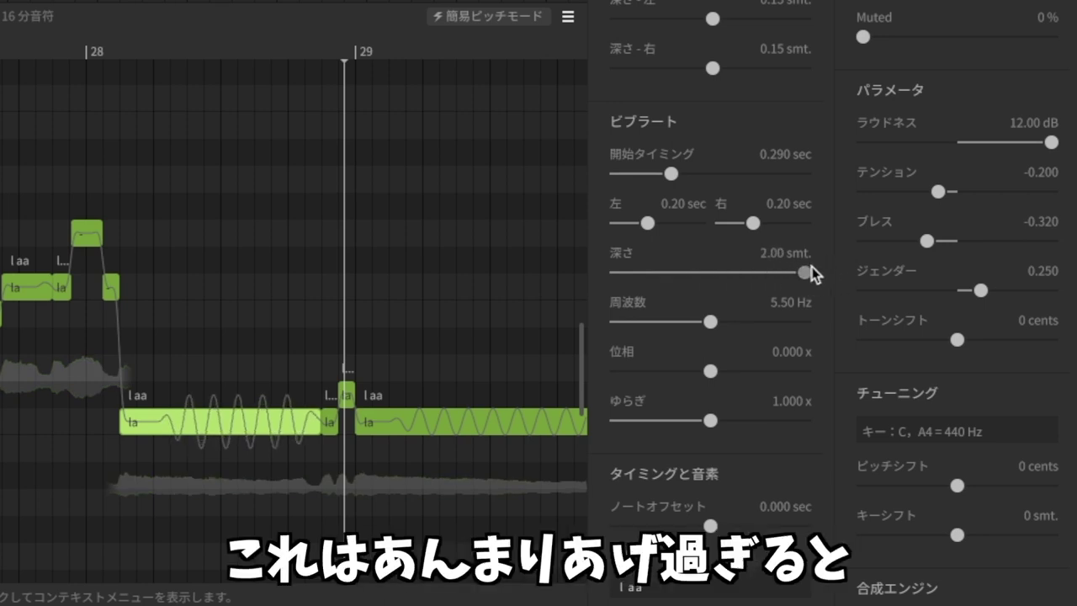
left_click(54, 57)
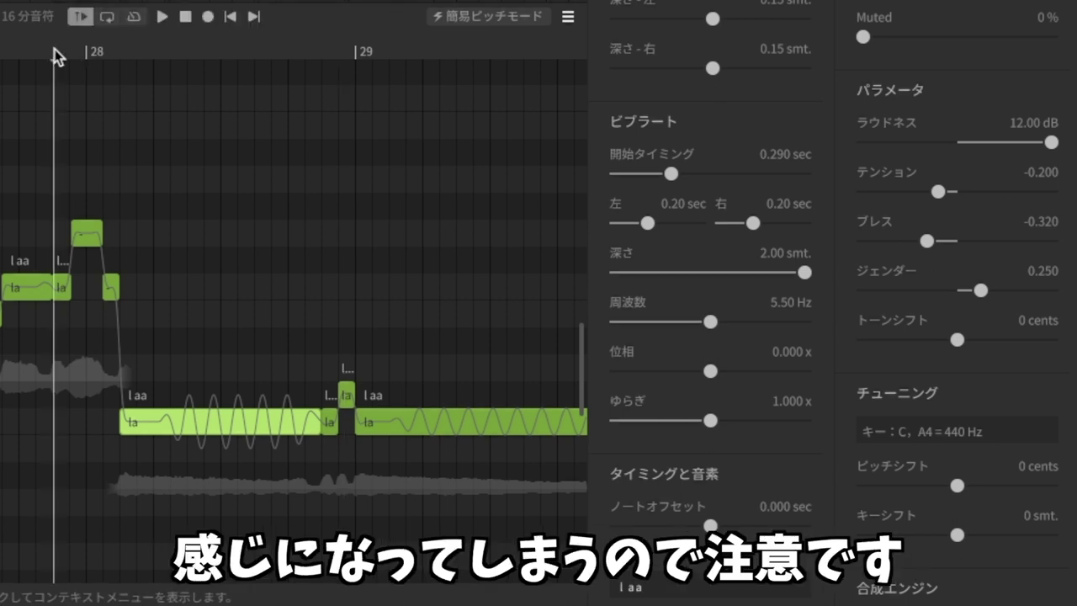
key("space")
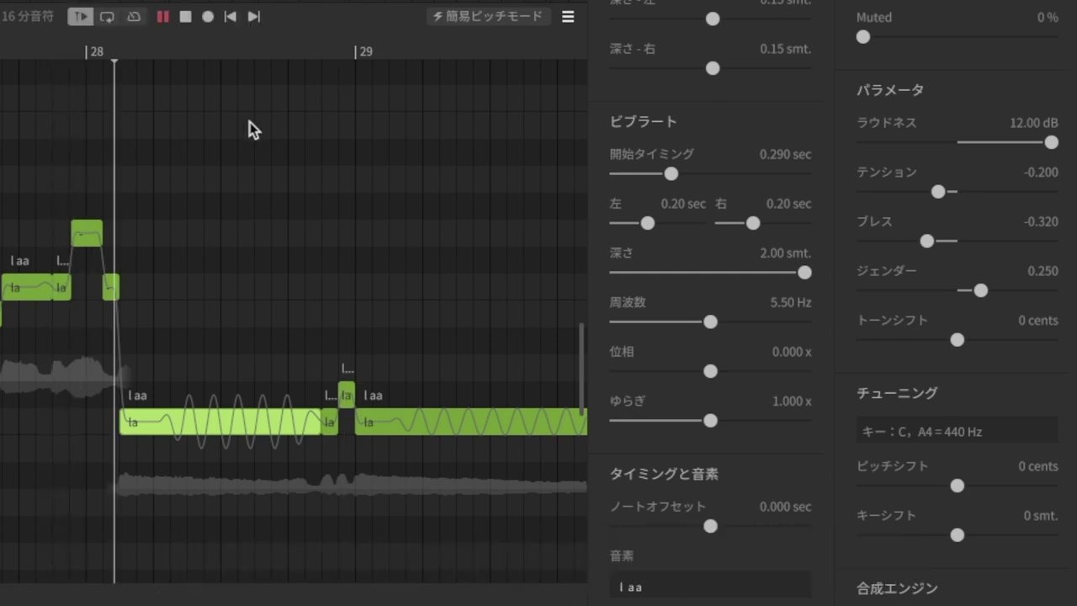
key("space")
left_click_drag(805, 273, 853, 274)
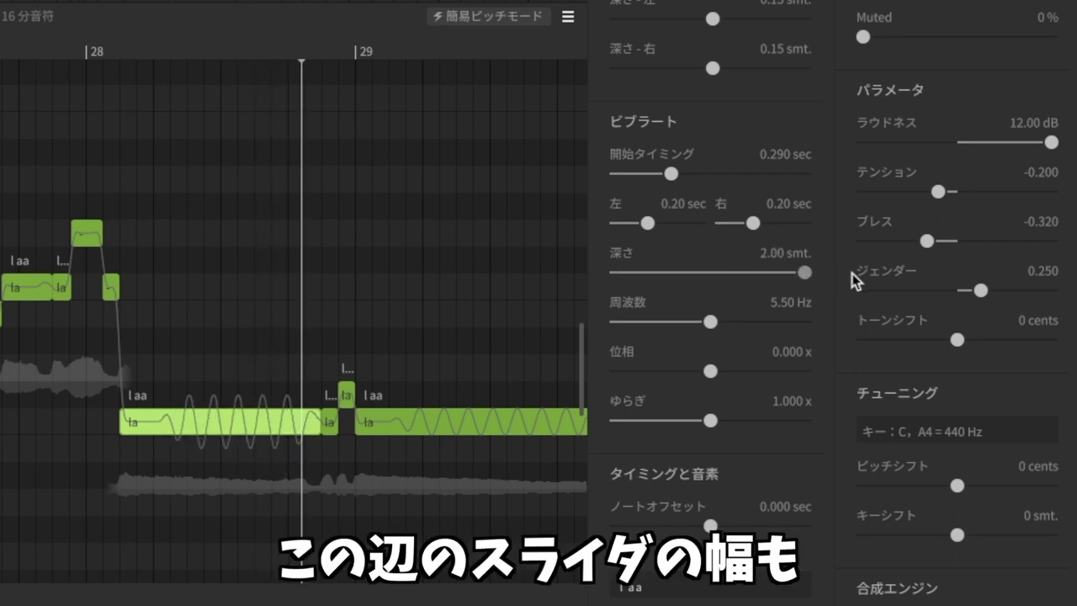
left_click_drag(813, 284, 861, 269)
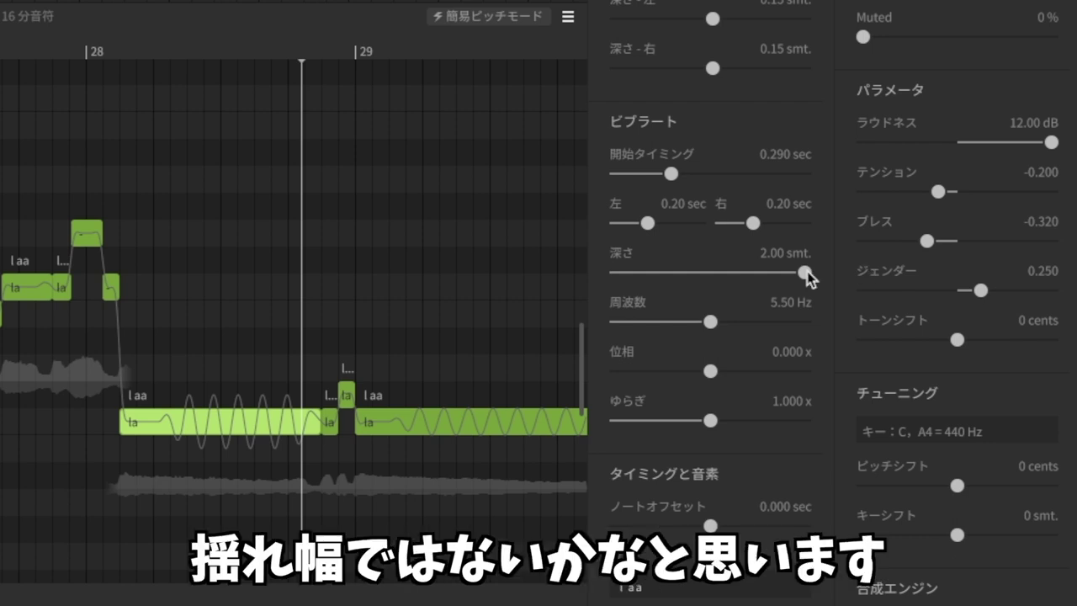
left_click_drag(754, 278, 713, 274)
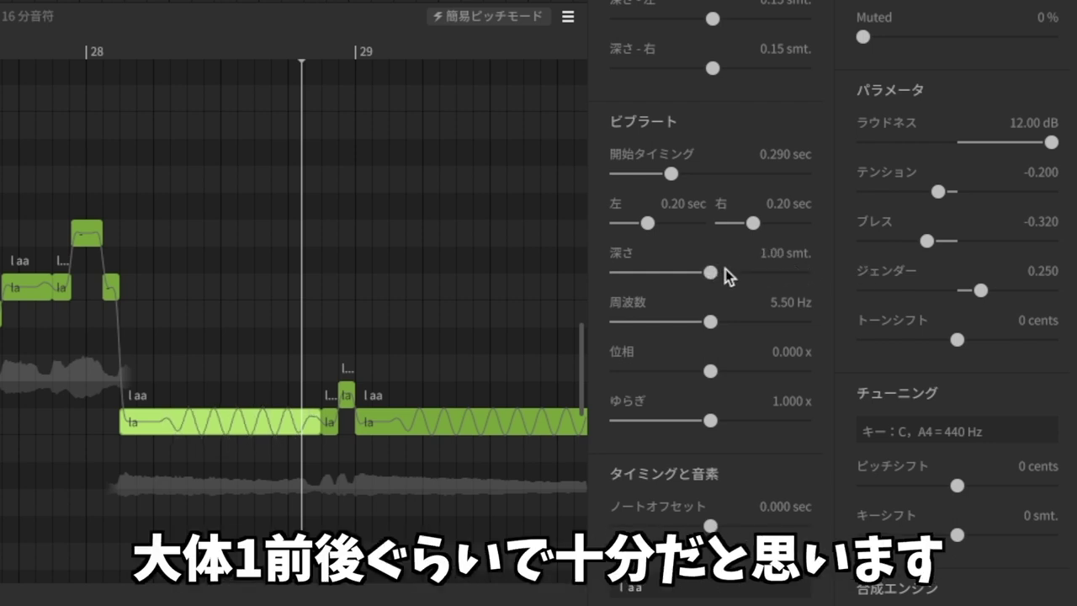
Step: Lower the long note's vibrato frequency to 3.68 Hz, play it back from just before bar 28, and raise the frequency again
left_click(63, 54)
mouse_move(712, 321)
left_mouse_down()
mouse_move(779, 329)
mouse_move(659, 324)
mouse_move(695, 324)
left_mouse_up()
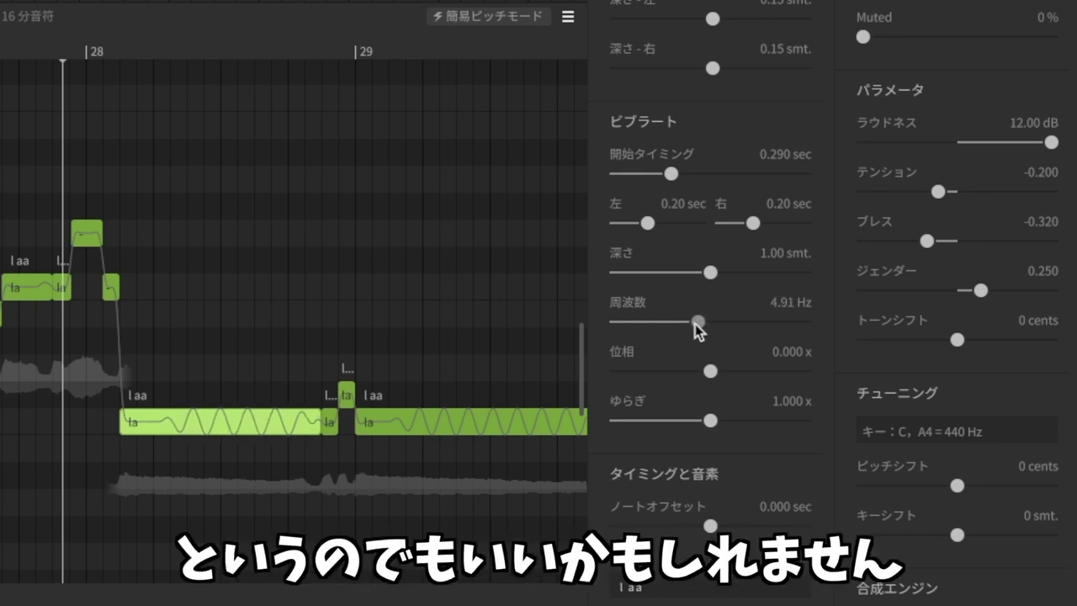
key("space")
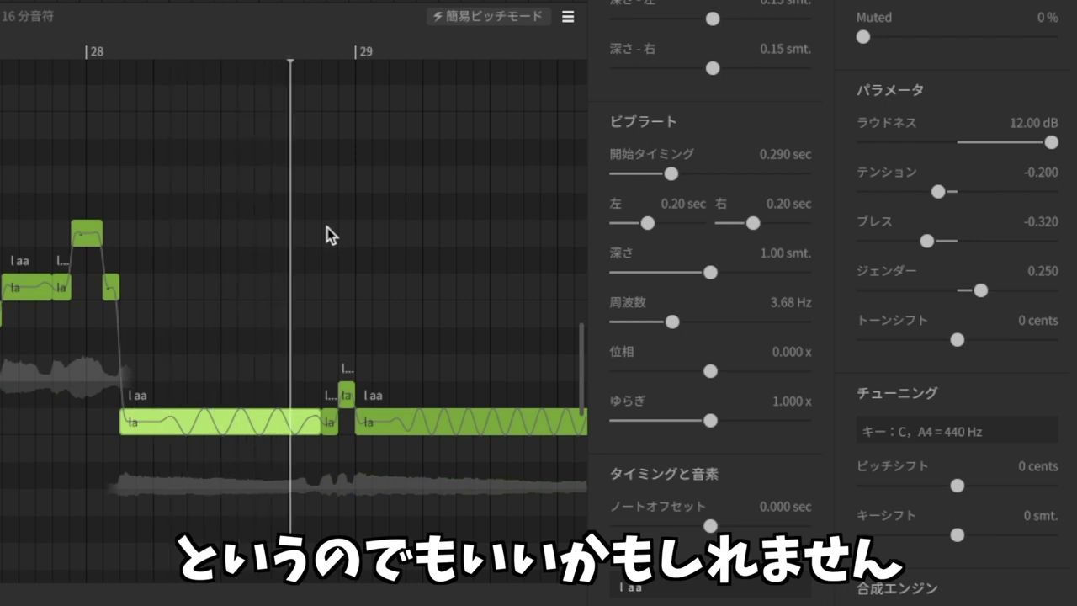
key("space")
left_click_drag(671, 322, 703, 321)
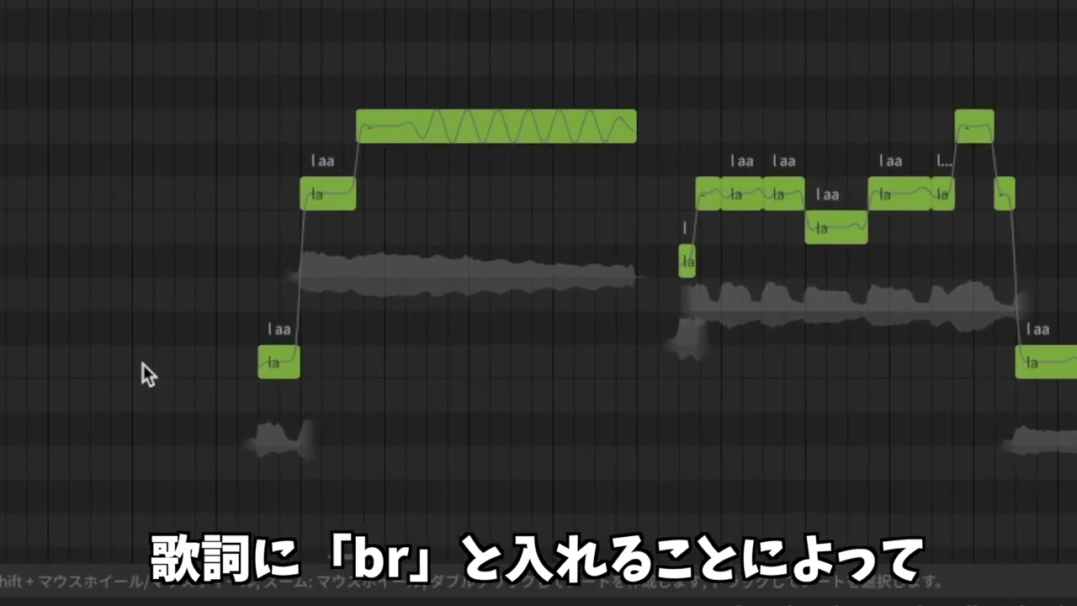
Step: Add a note before the phrase's first note at the same pitch and set its lyric to "br" for a breath
double_click(143, 364)
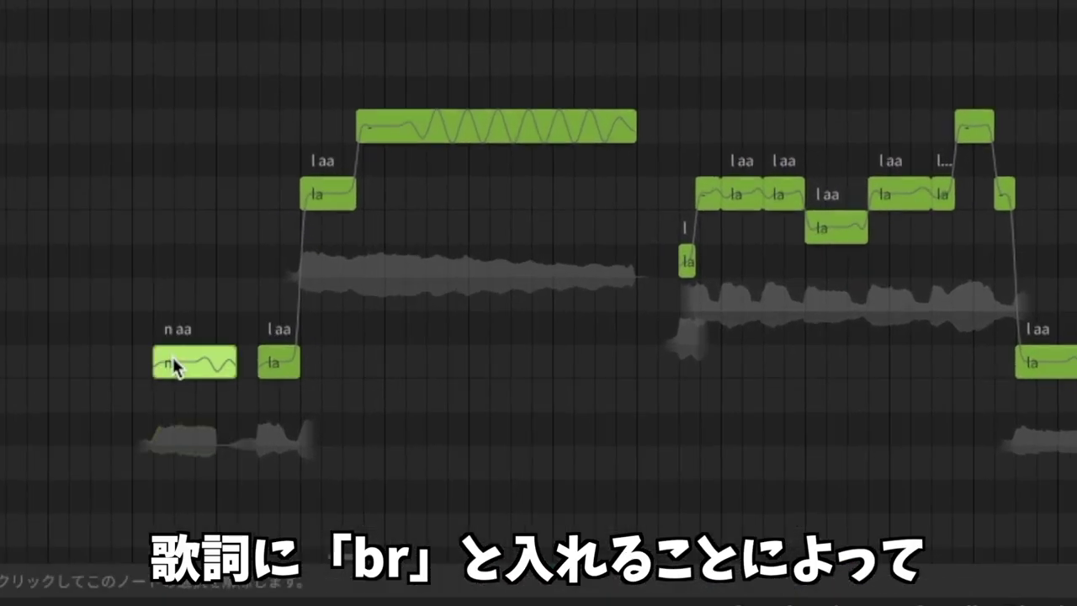
left_click_drag(172, 357, 156, 359)
double_click(155, 365)
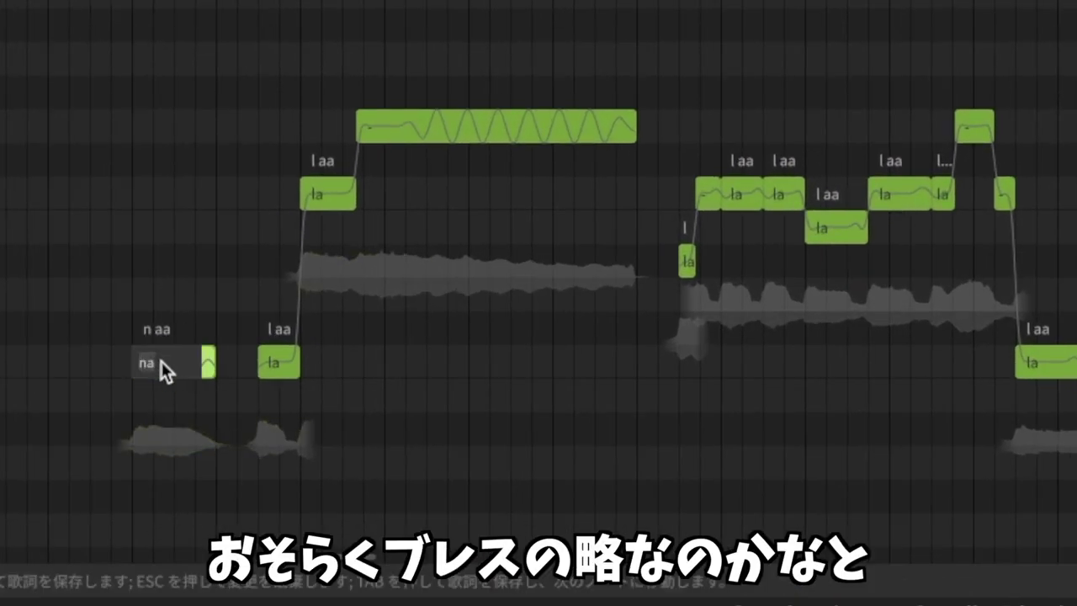
type("br")
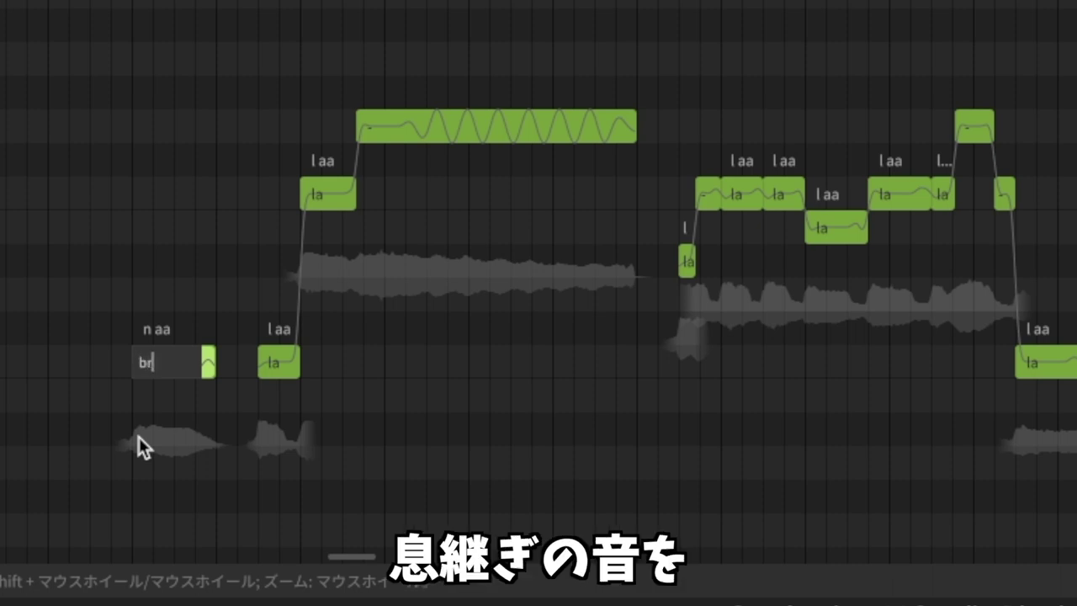
key("Return")
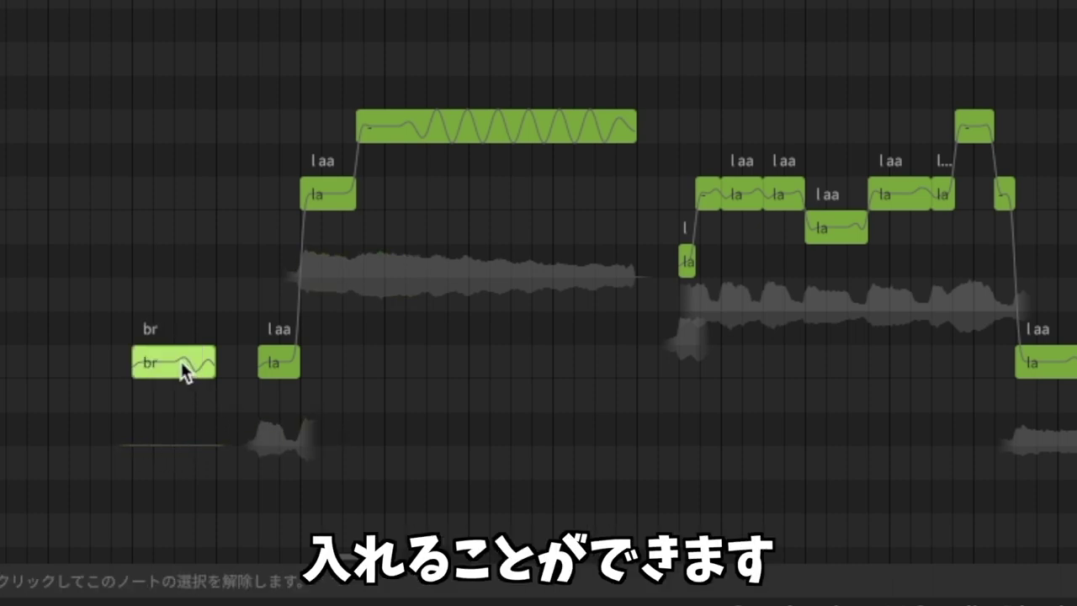
Step: Move the "br" note so it ends where the first "la" note starts, and play back the phrase from before it
left_click_drag(183, 364, 226, 363)
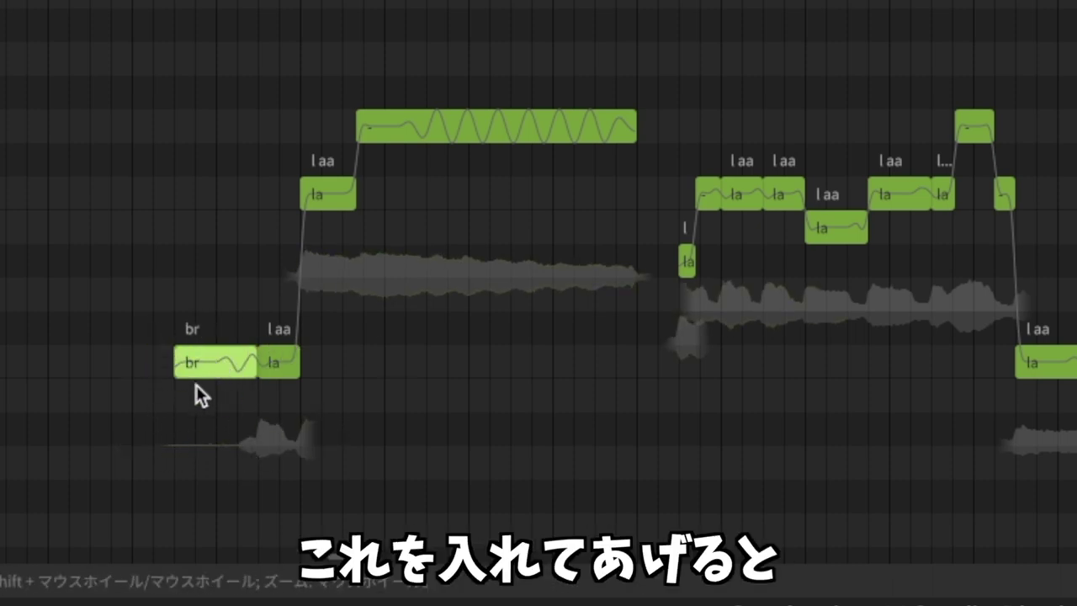
left_click(98, 1)
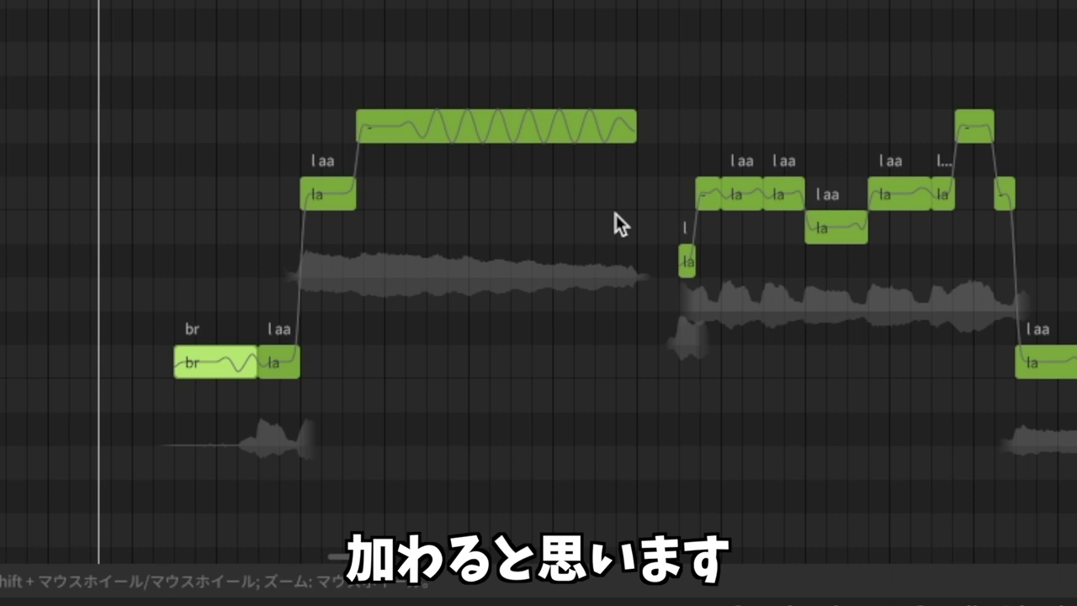
key("space")
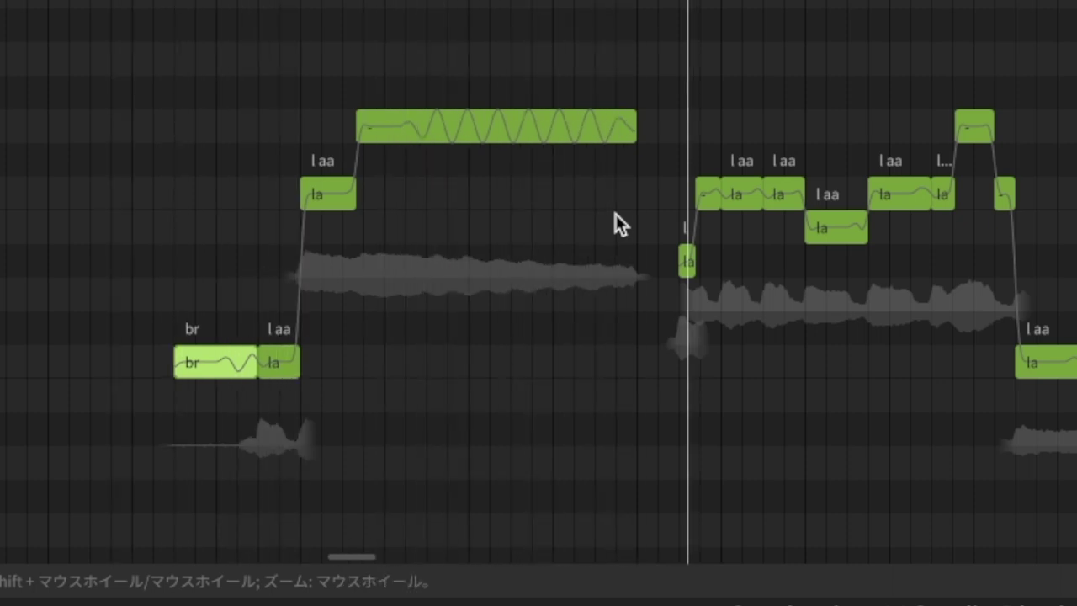
key("space")
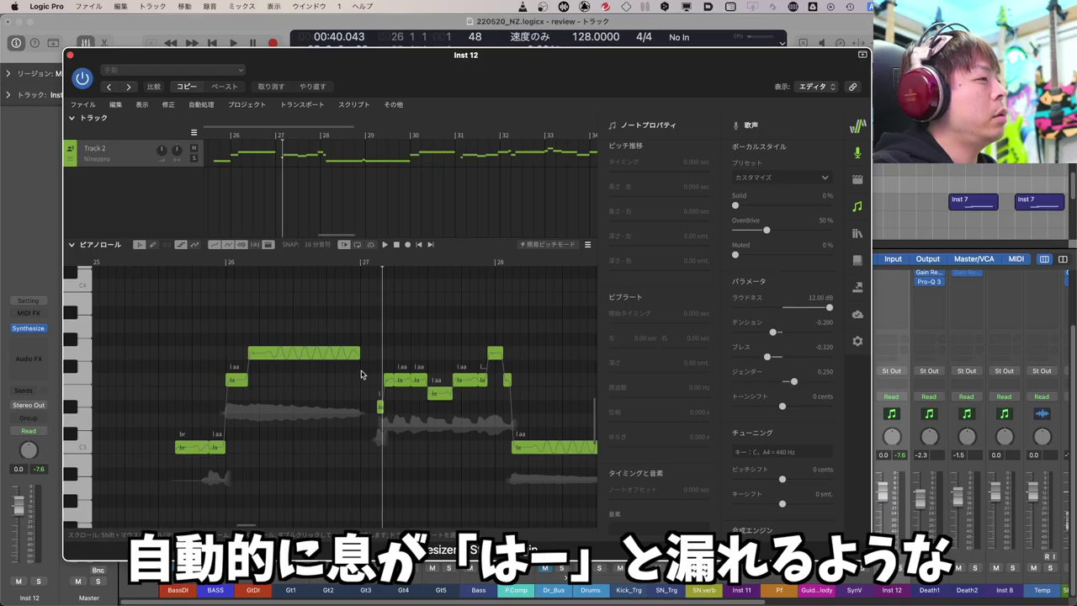
Step: Add a "br" breath note between the bar 26 long note and the short notes in bar 27, and play back the phrase
left_click(175, 267)
key("space")
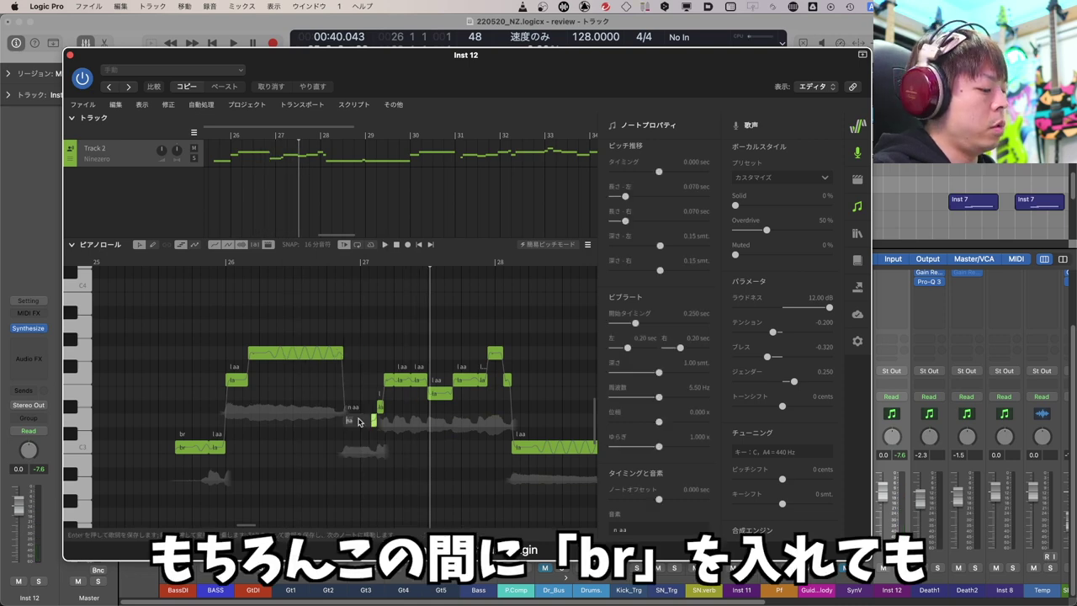
key("Return")
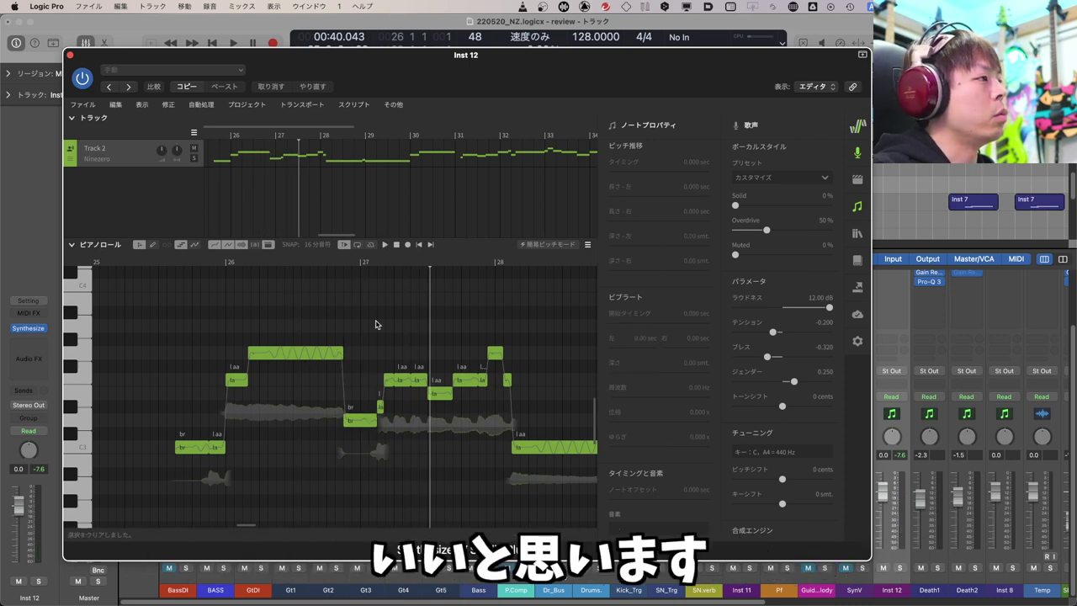
left_click(189, 266)
key("space")
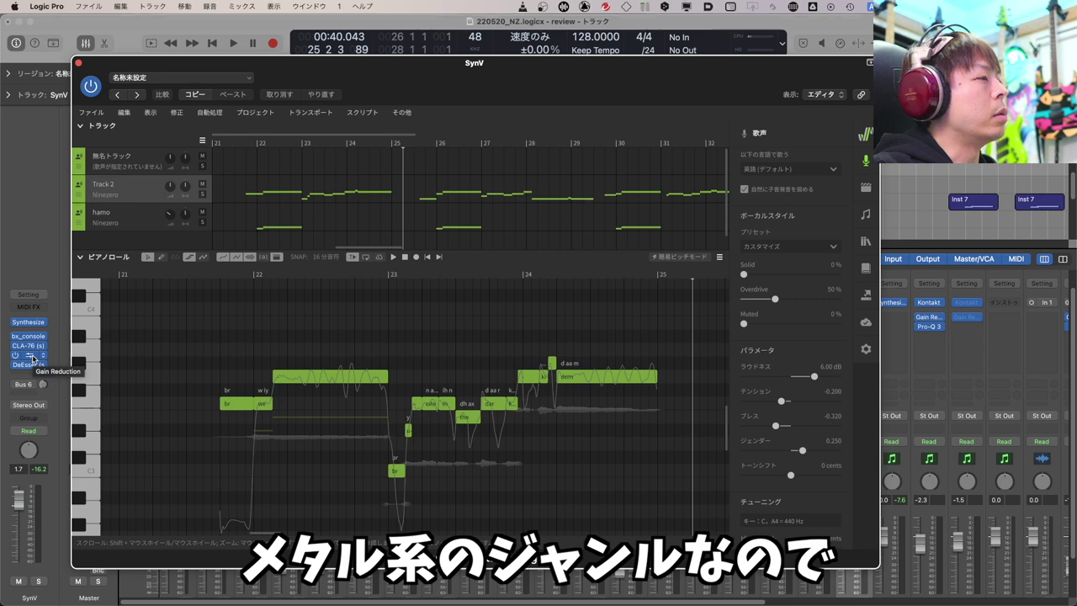
Step: Set the mix of the Gain Reduction plug-in on the SynV channel to 71 % and close its window
left_click(32, 357)
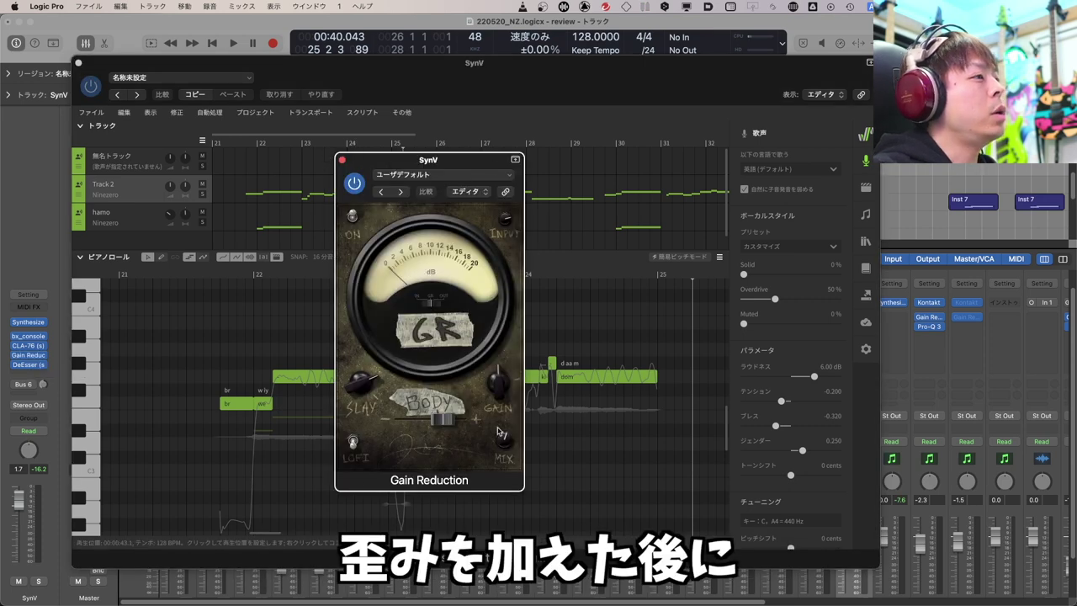
left_click_drag(503, 443, 507, 422)
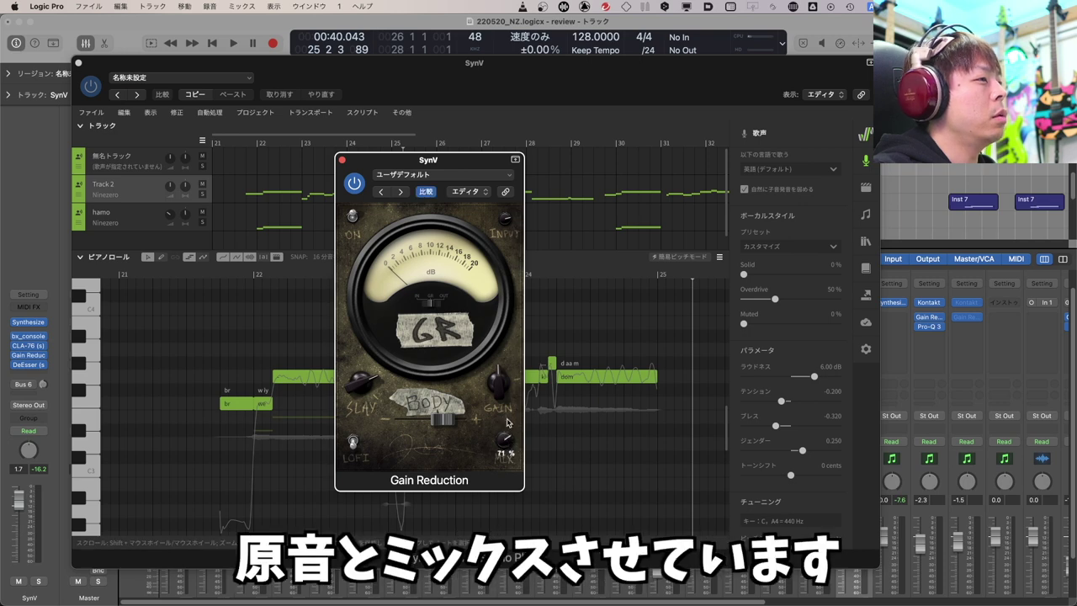
left_click(343, 160)
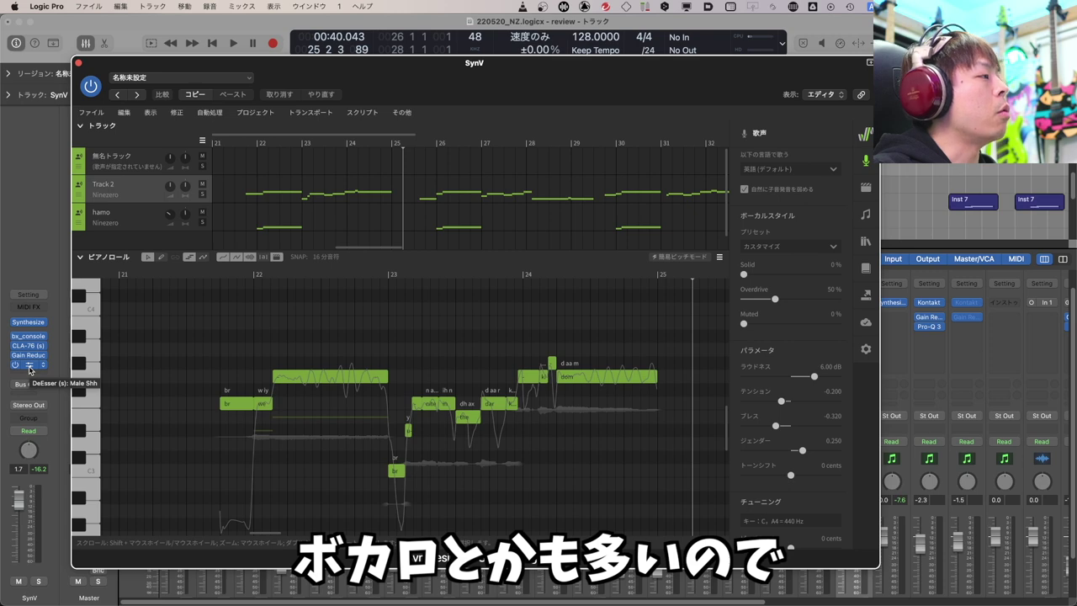
Step: Open the DeEsser on the SynV channel, arrange its window beside the vocal editor, and start playback
left_click(34, 367)
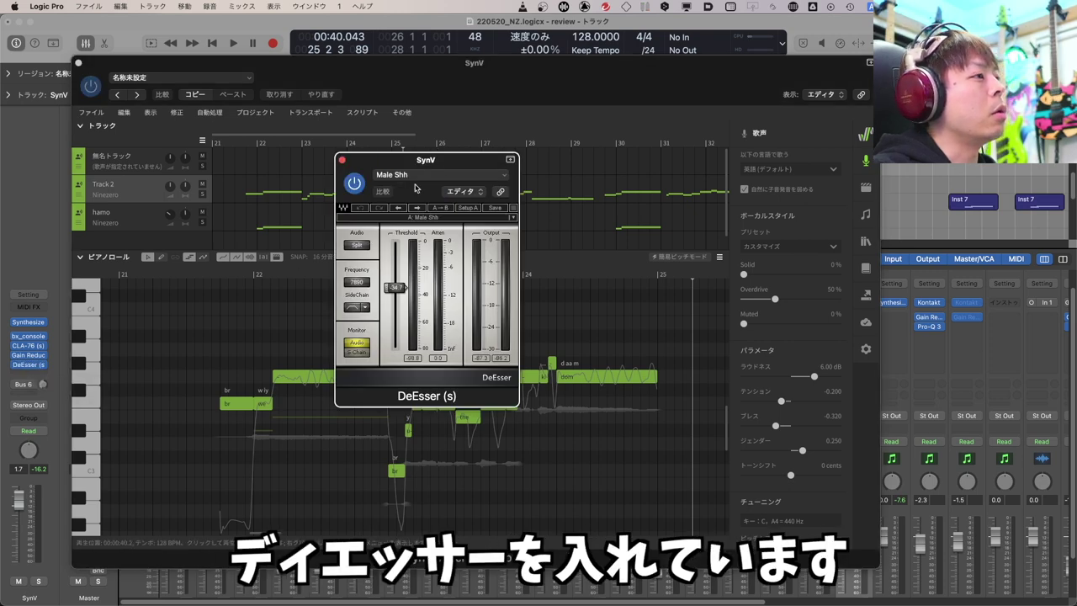
left_click_drag(378, 163, 404, 278)
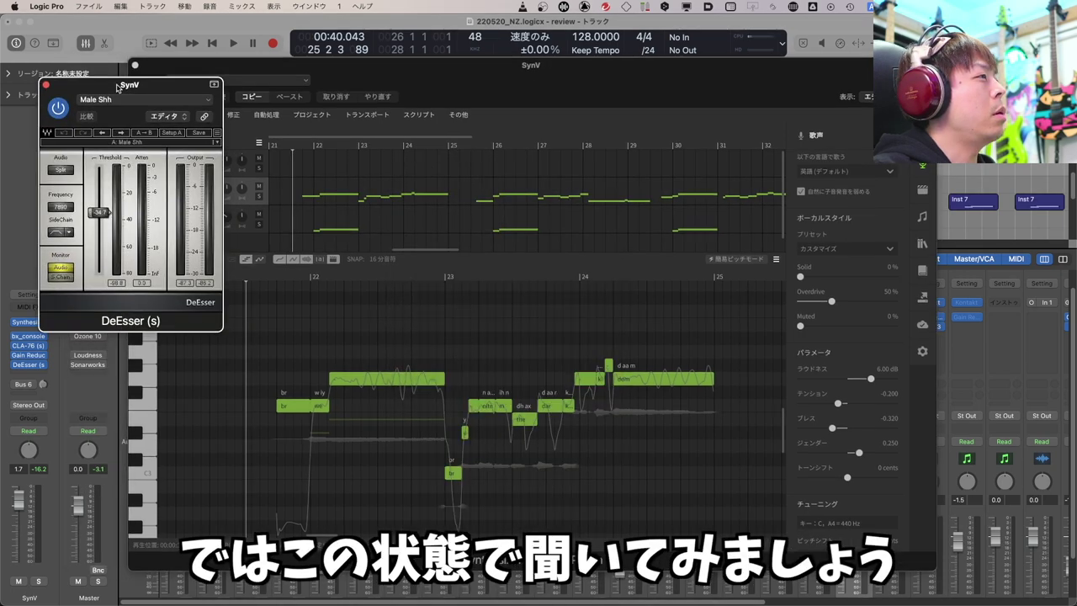
left_click_drag(111, 80, 88, 75)
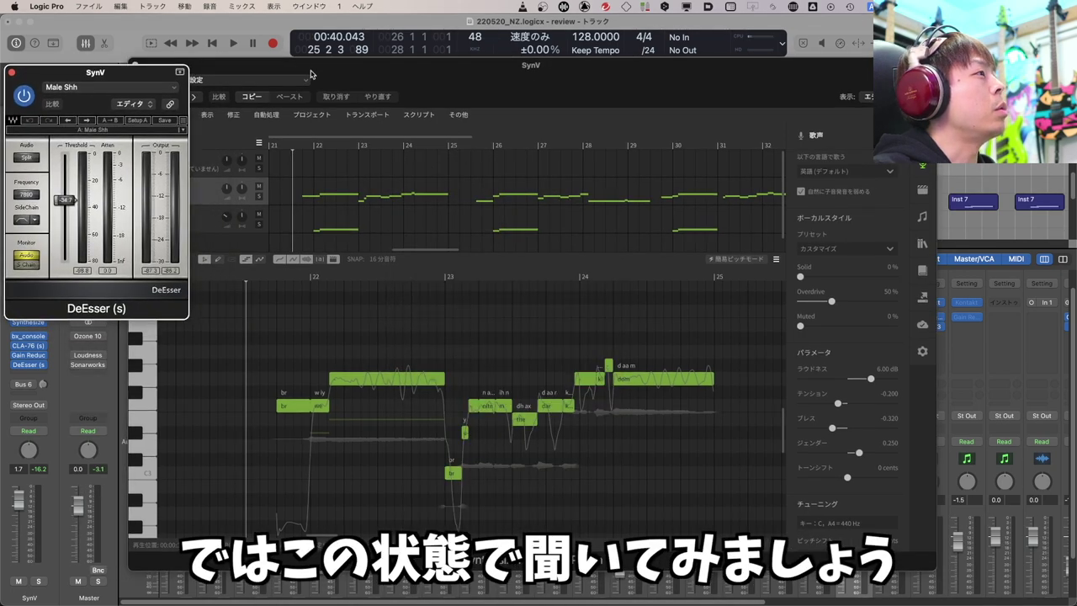
left_click_drag(311, 74, 347, 76)
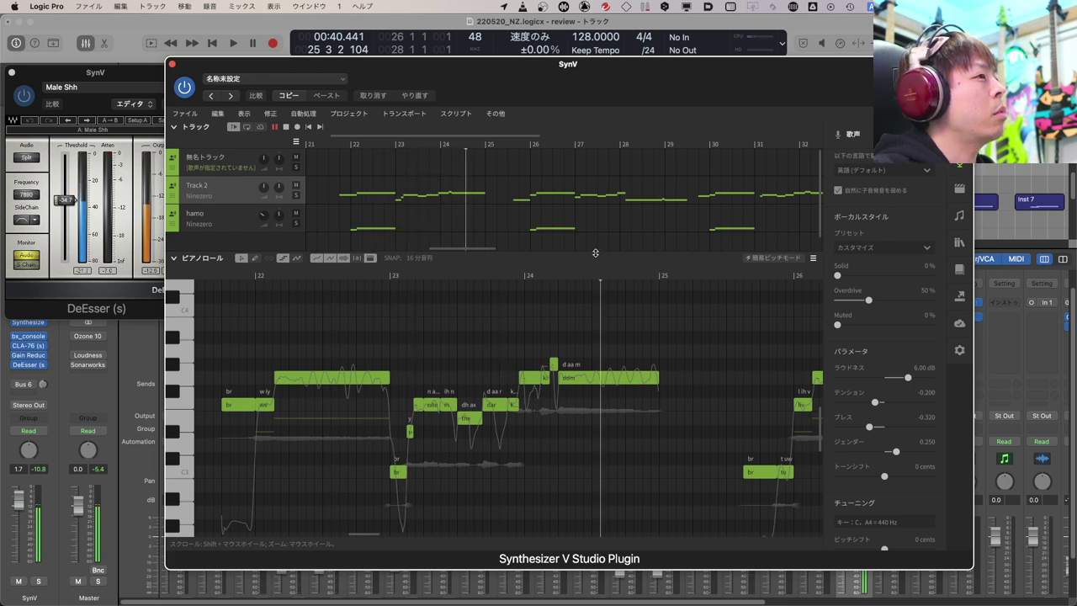
Step: Stop playback and listen to the processed vocal again from between bars 21 and 22 with the Bus 6 reverb send
key("space")
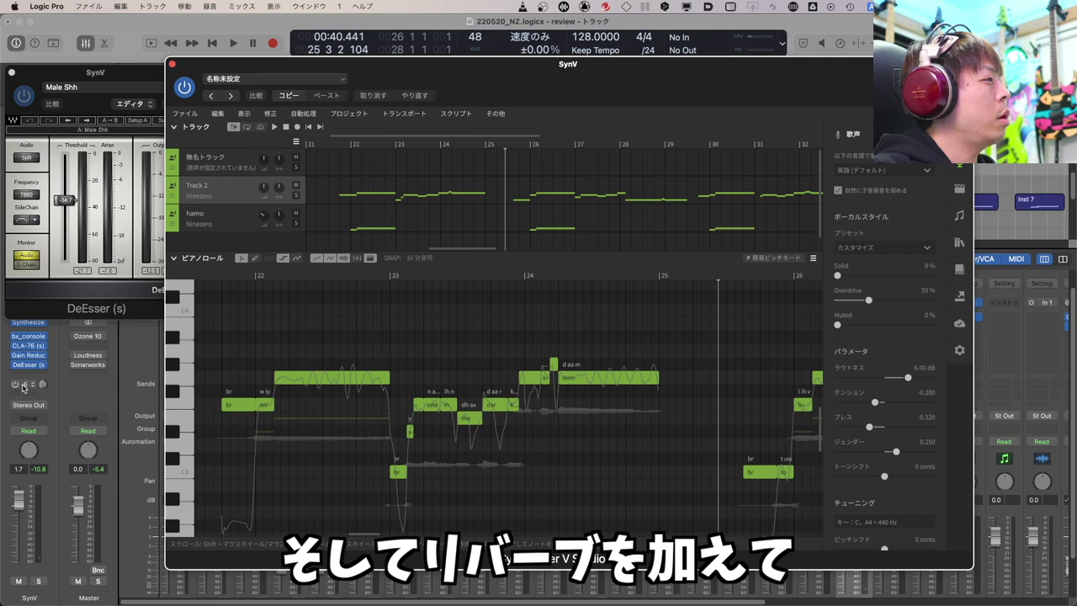
left_click(334, 145)
key("space")
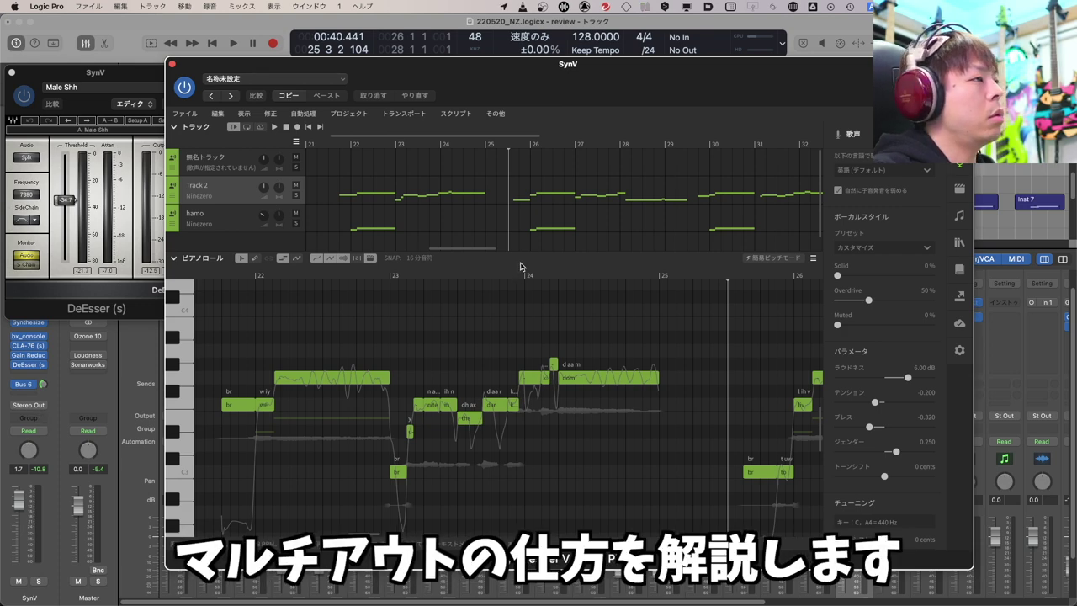
Step: Close the DeEsser and reload the SynV instrument, Synthesizer V Studio Plugin, as マルチ出力 (16xステレオ)
left_click(11, 72)
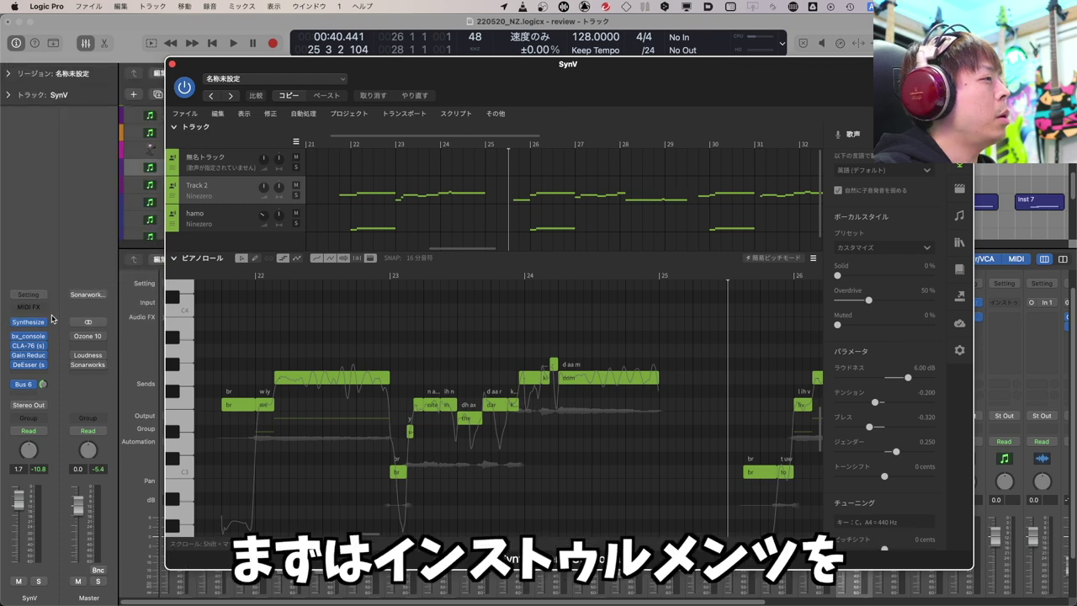
left_click(45, 322)
mouse_move(126, 298)
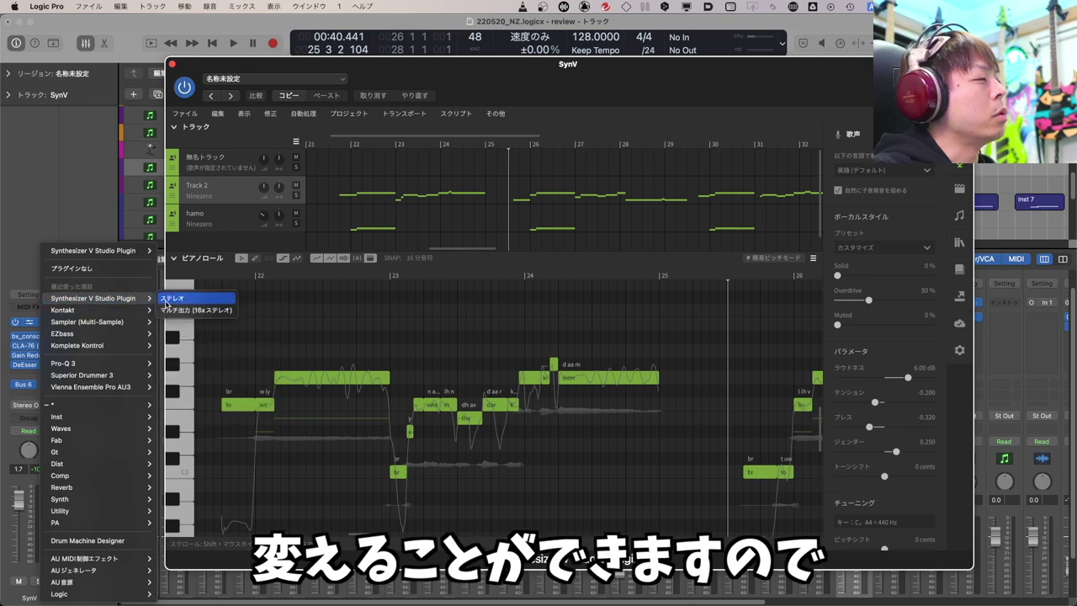
left_click(222, 312)
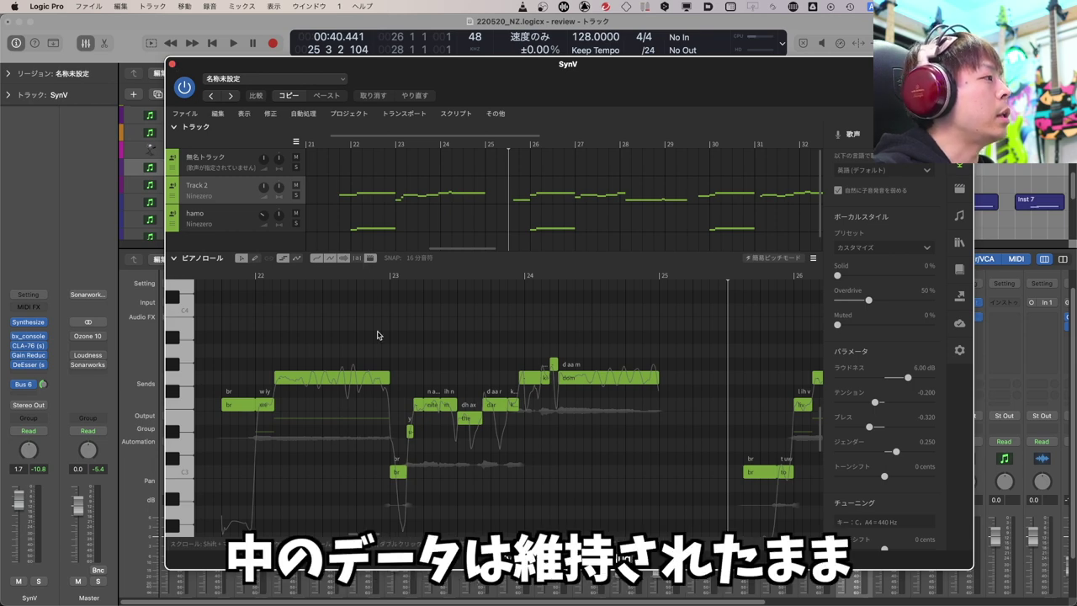
mouse_move(18, 327)
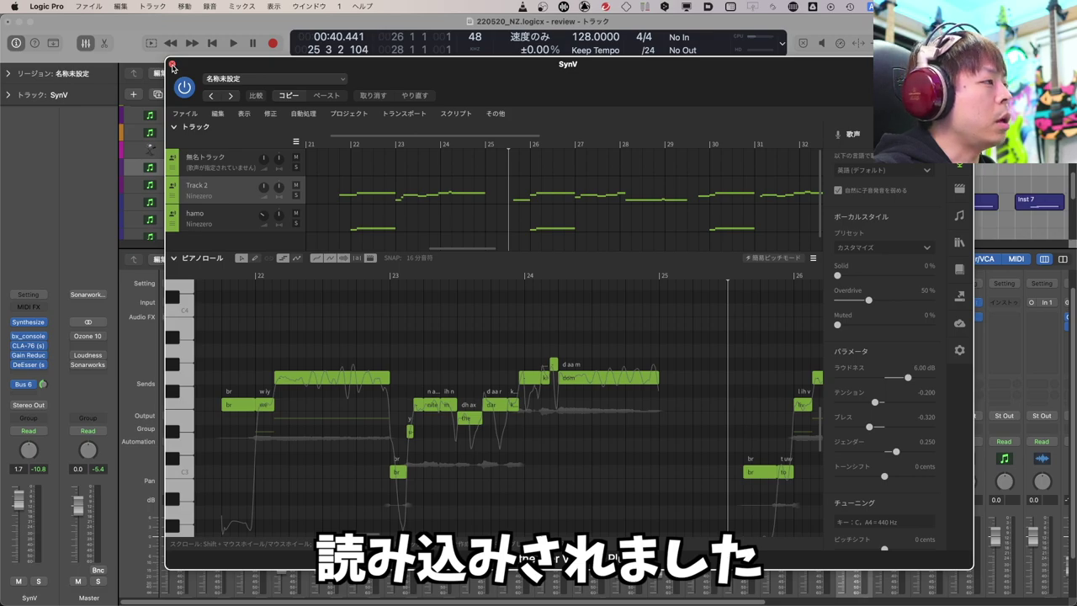
Step: Close the instrument window and add two aux outputs, 3-4 and 5-6, to the SynV channel in the mixer
left_click(173, 66)
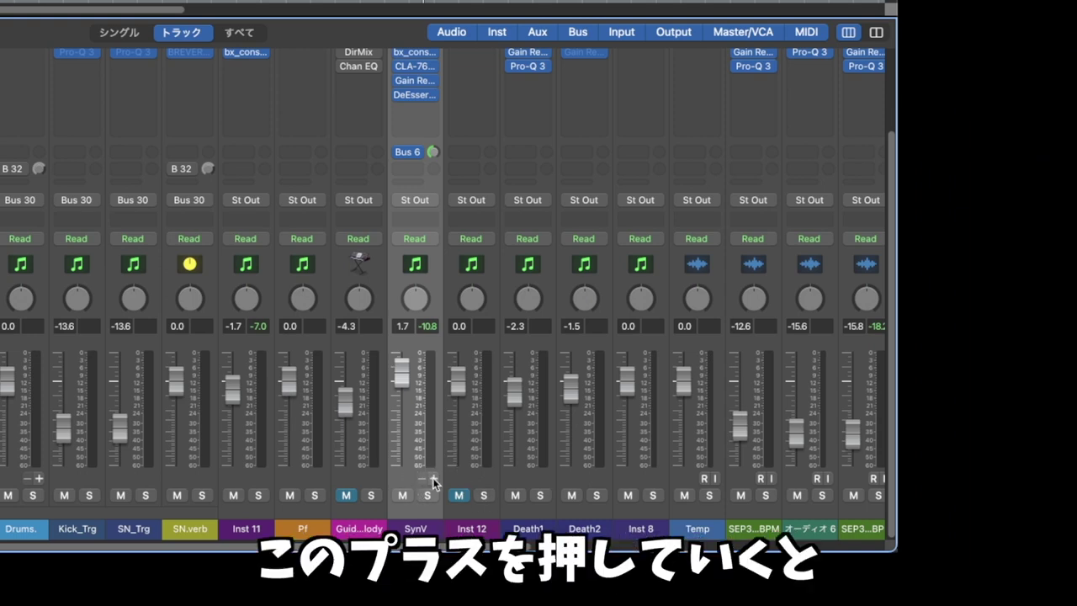
left_click(434, 479)
left_click(435, 479)
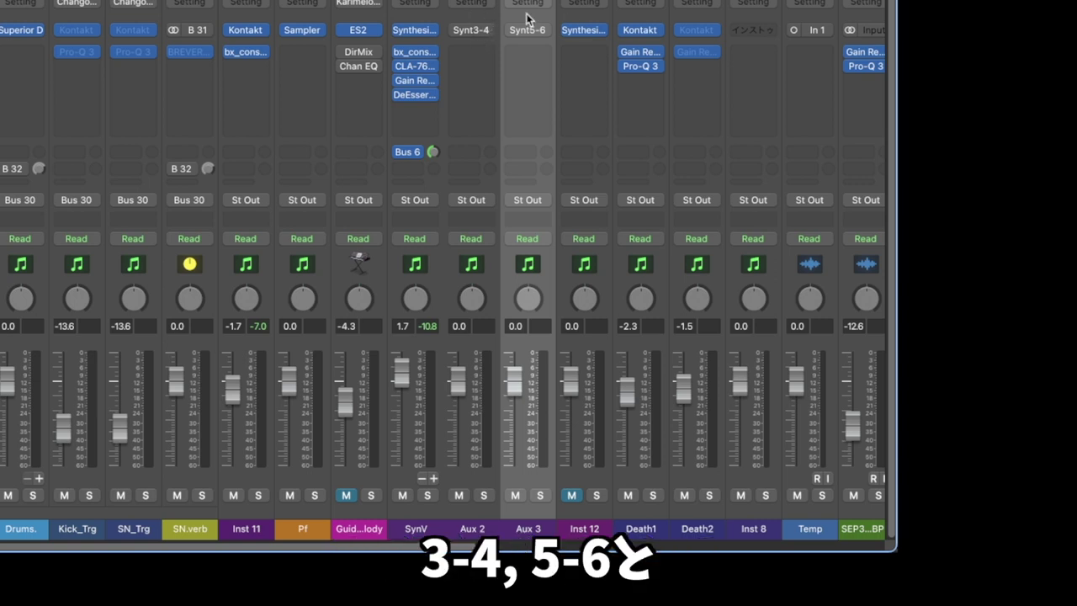
Step: Add three more aux outputs to the SynV channel and remove them again, keeping only outputs 3-4 and 5-6
left_click(432, 480)
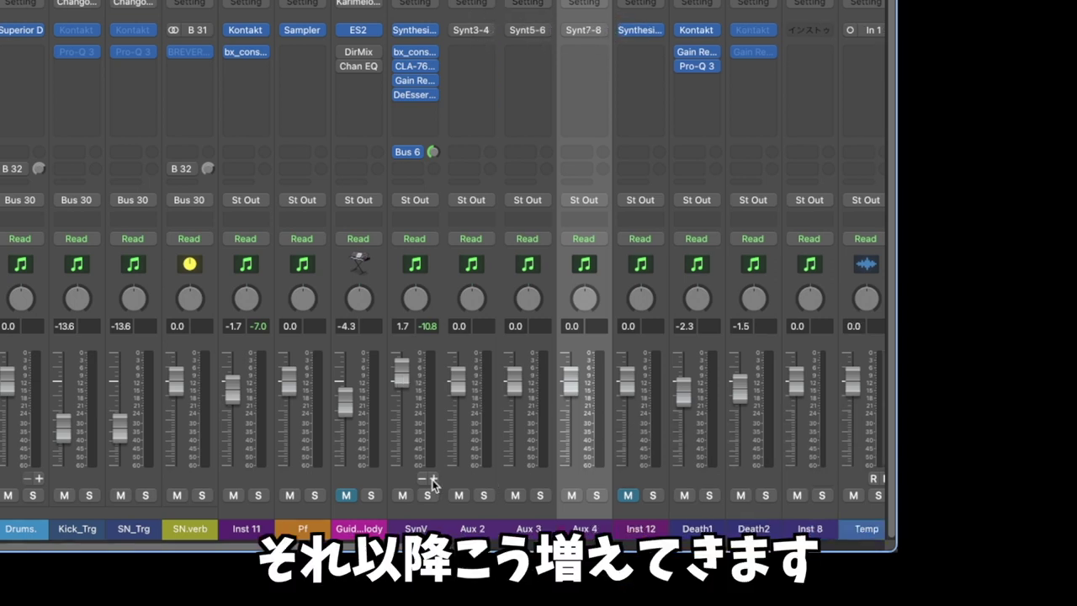
left_click(432, 480)
left_click(432, 480)
left_click(423, 481)
left_click(423, 480)
left_click(422, 480)
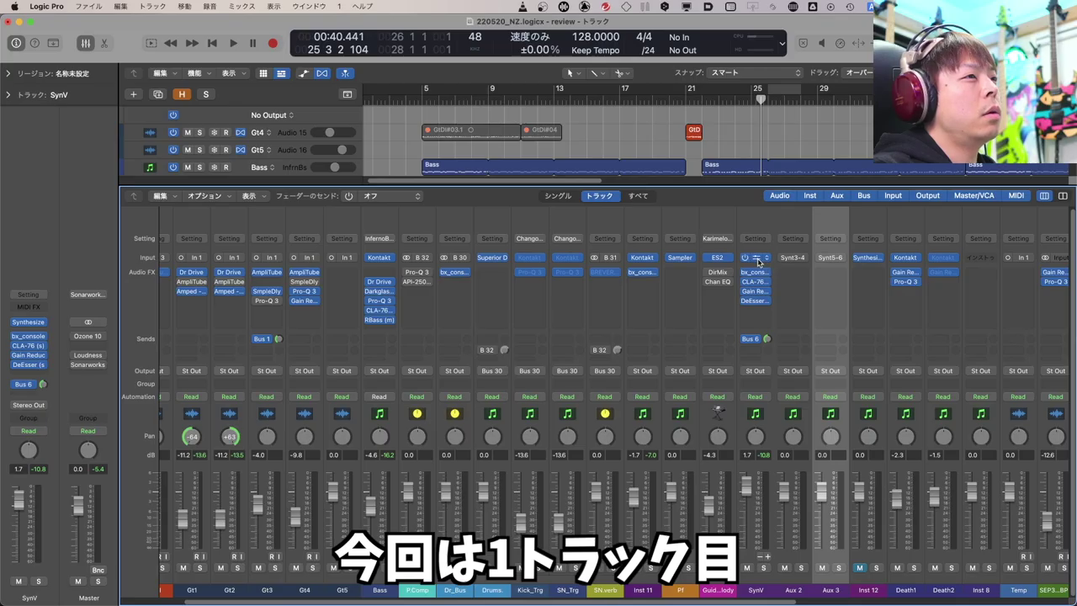
Step: Open the SynV instrument editor and look through its three tracks, the empty 無名トラック, Track 2 and hamo
left_click(755, 258)
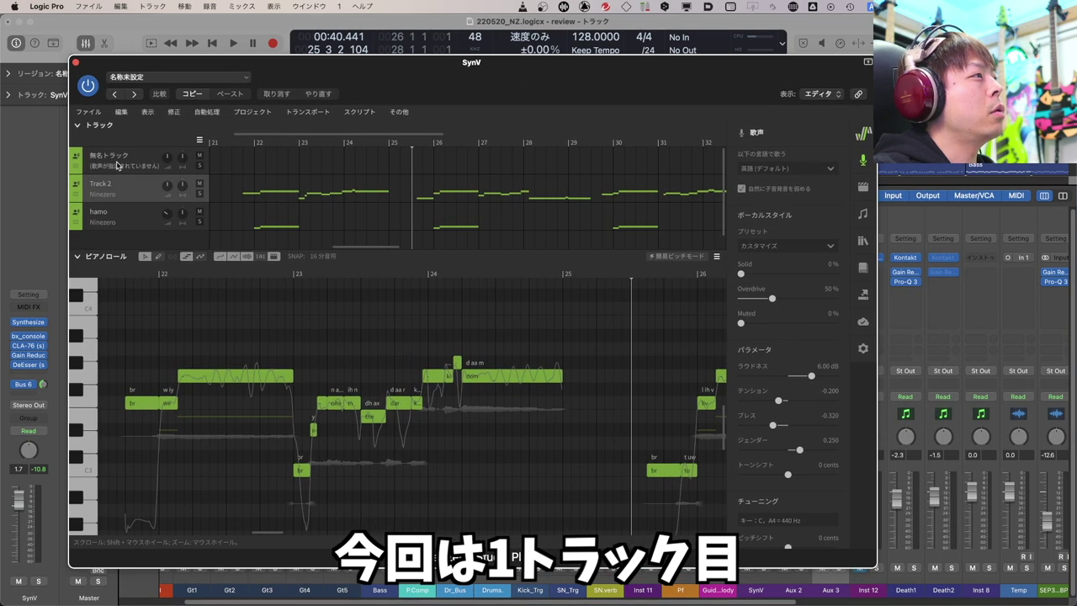
left_click(137, 158)
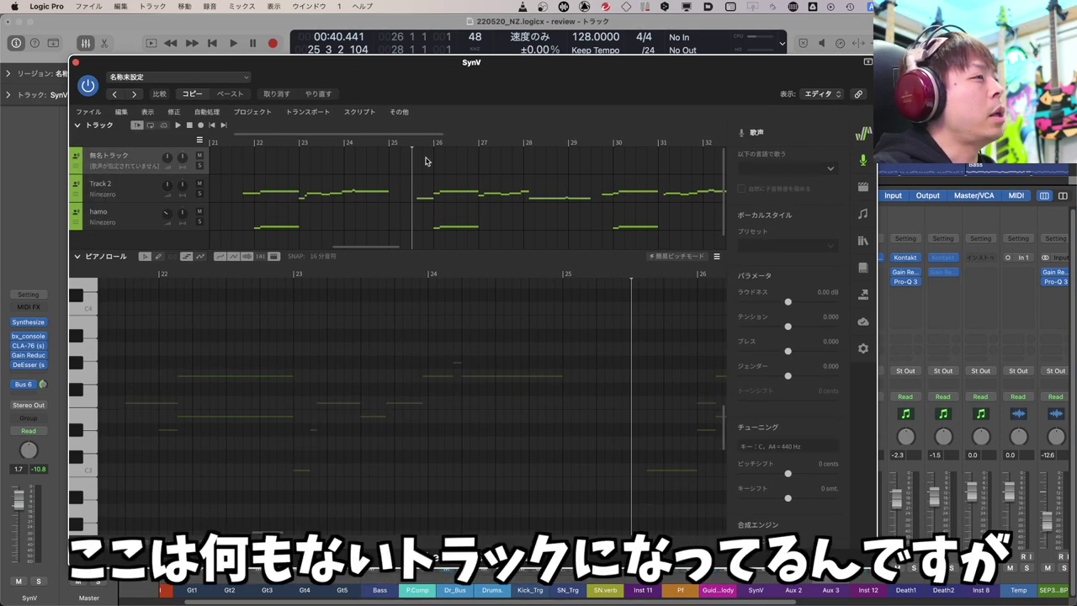
left_click(154, 179)
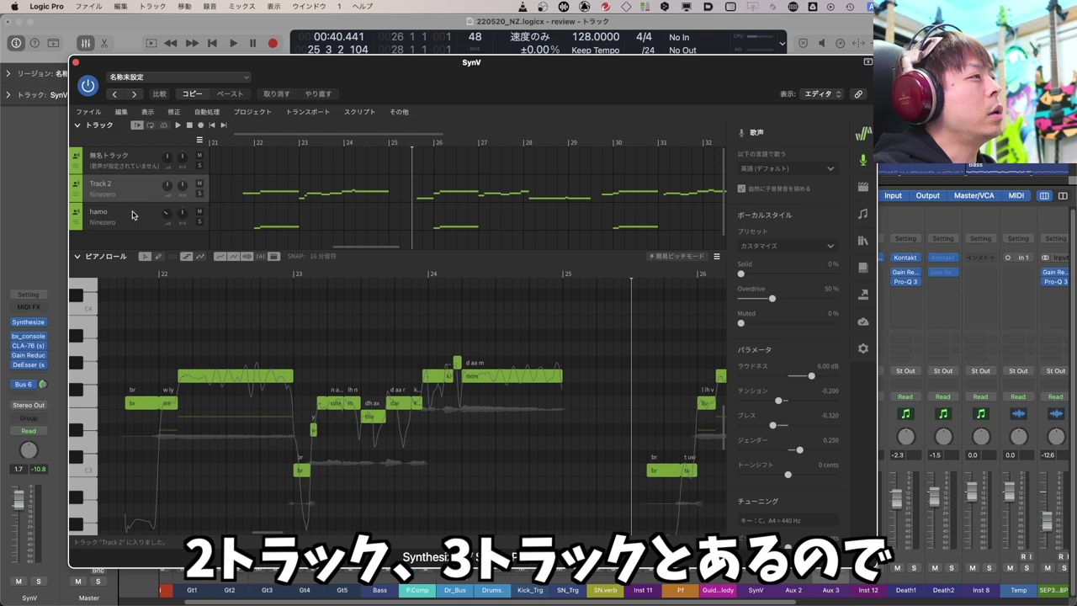
left_click(132, 212)
left_click(137, 162)
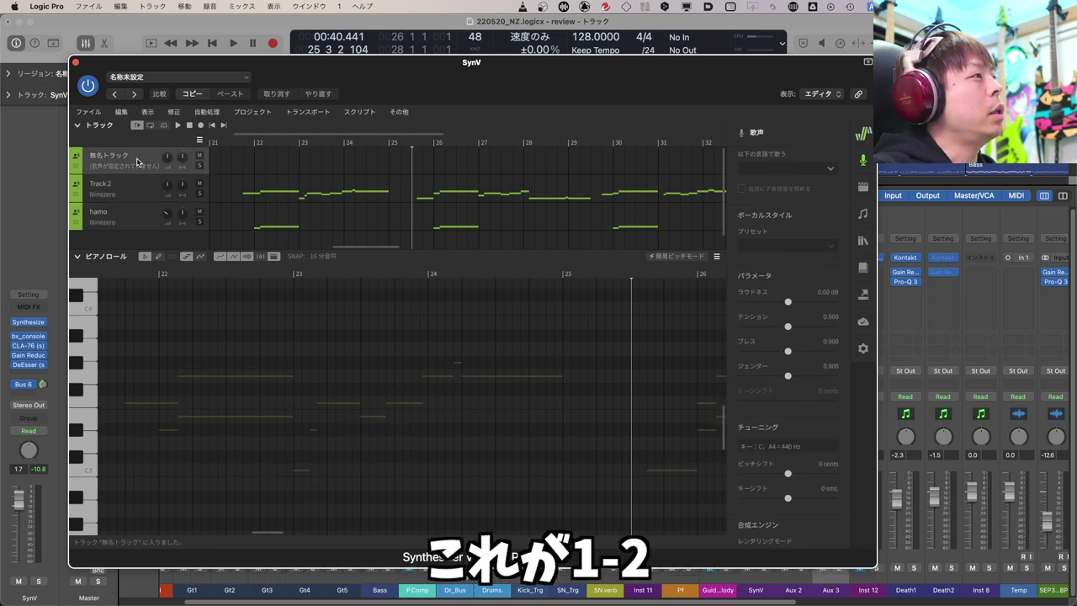
left_click(132, 195)
left_click(133, 216)
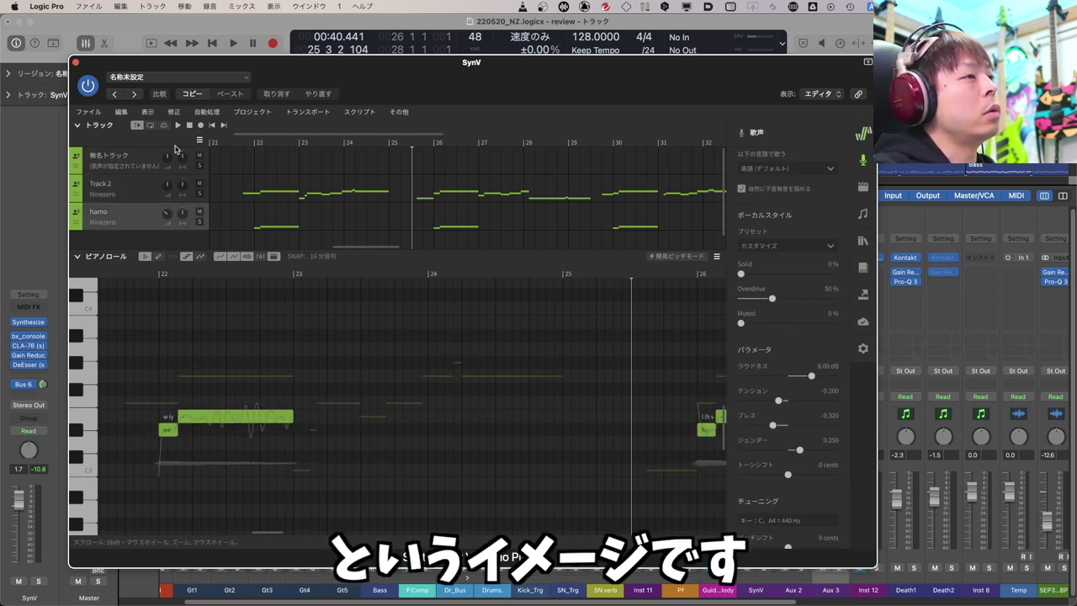
Step: Set the plugin's audio channel layout (チャンネル配置) to 統合トラック in its settings and close the instrument window
left_click(864, 351)
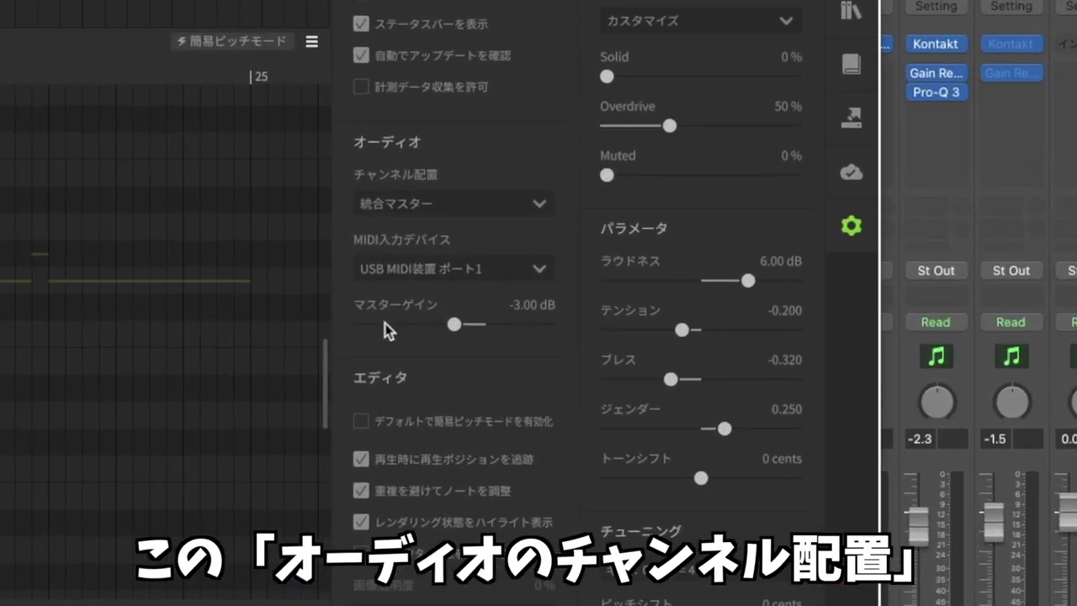
left_click(443, 205)
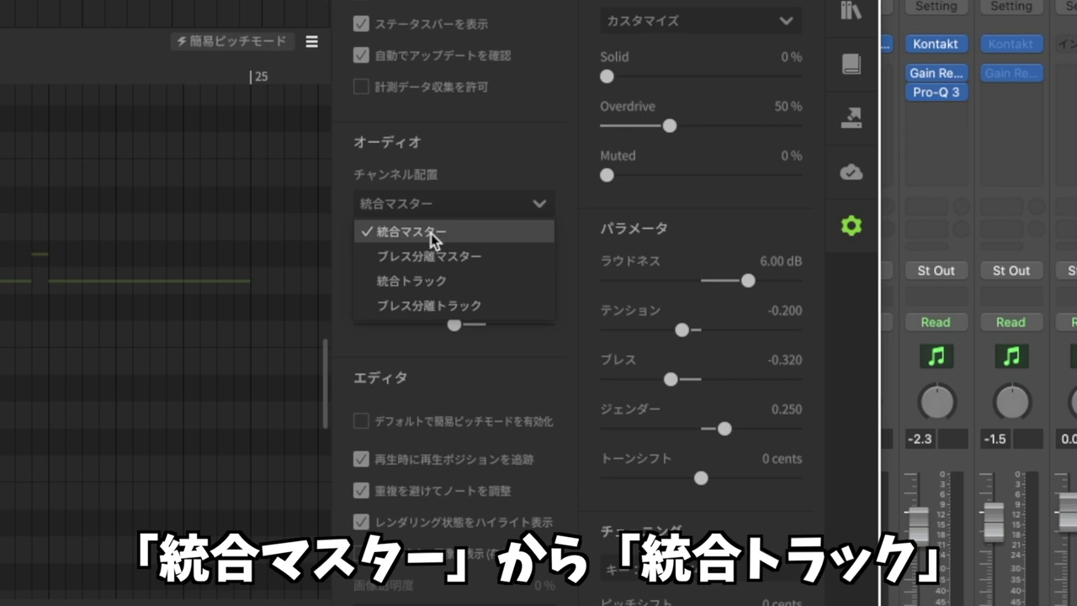
left_click(426, 284)
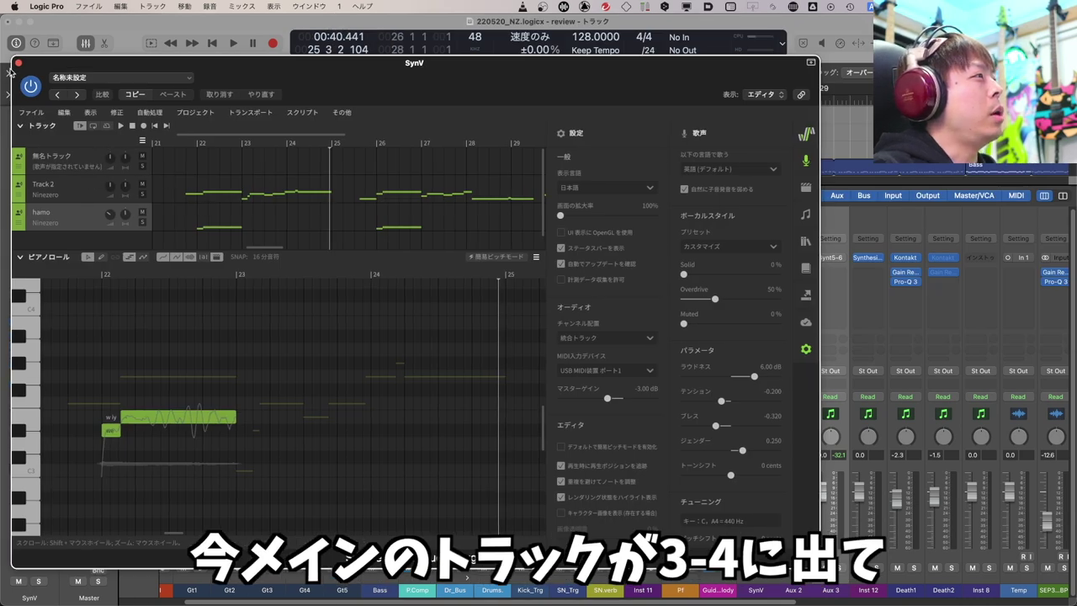
left_click(16, 63)
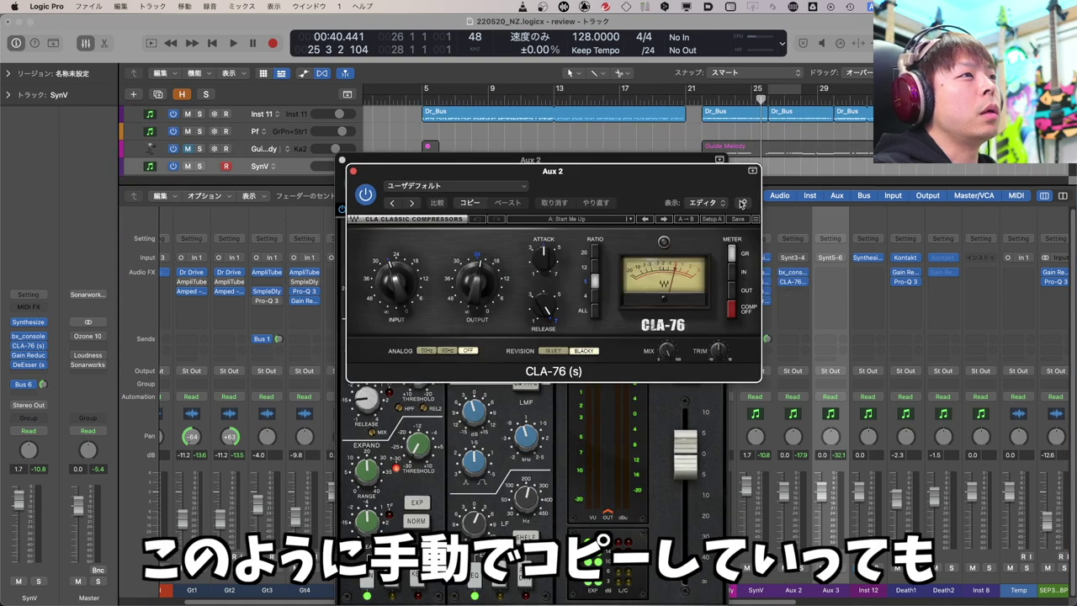
Step: Close Aux 2's plug-in windows, copy the SynV channel strip setting, and paste only its plug-ins onto Aux 2
left_click(353, 171)
left_click(342, 160)
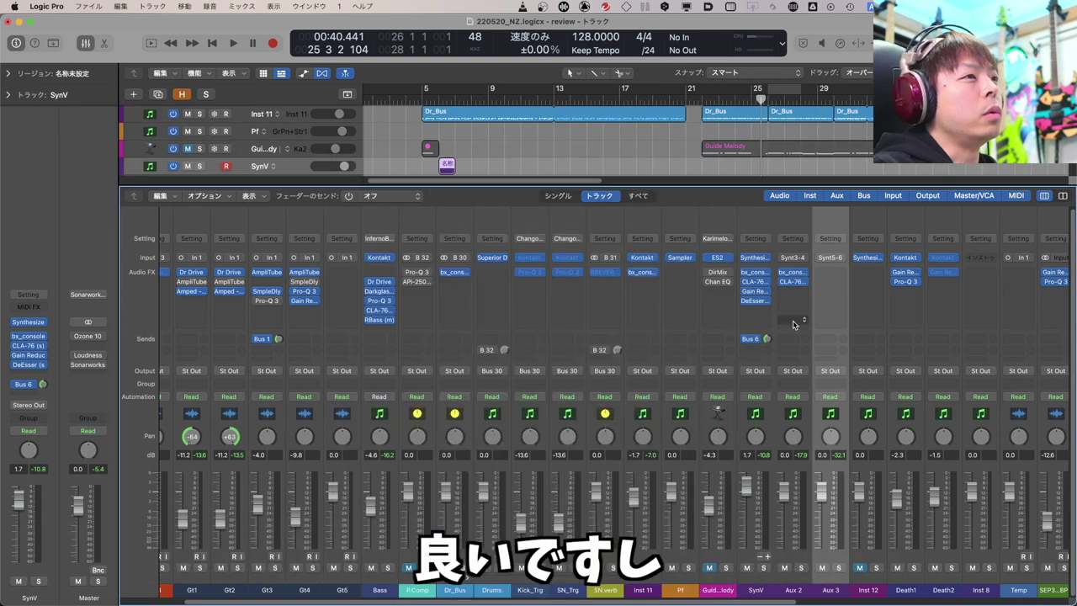
left_click(756, 238)
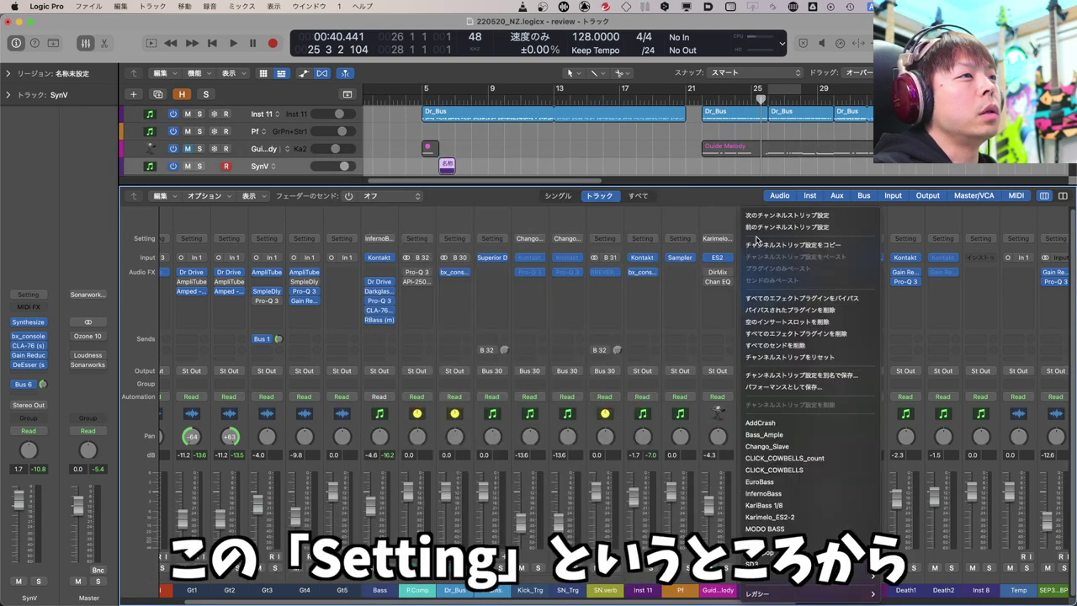
left_click(828, 248)
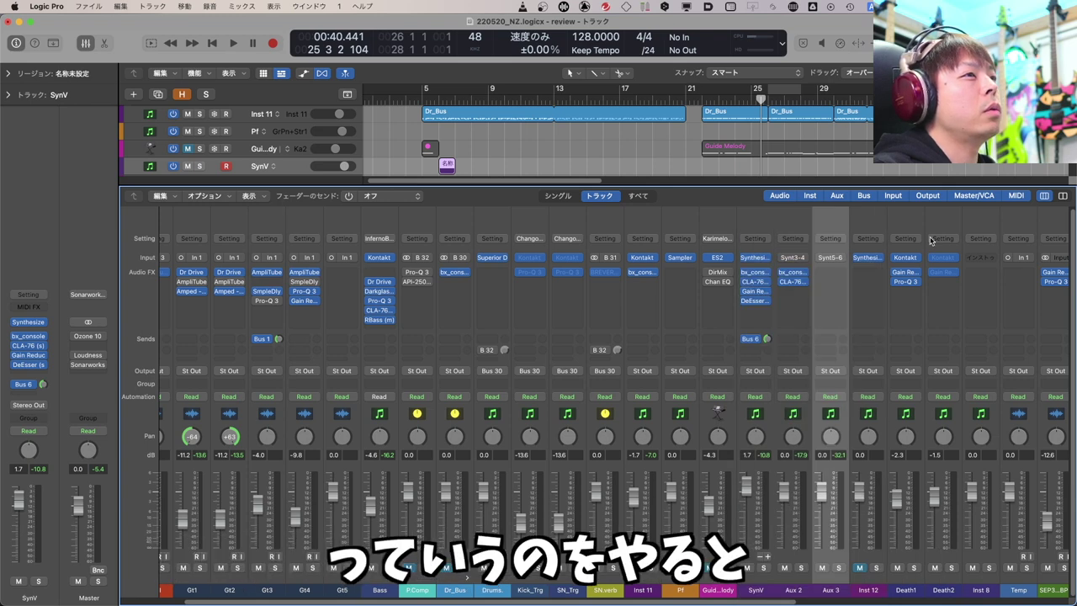
left_click(792, 240)
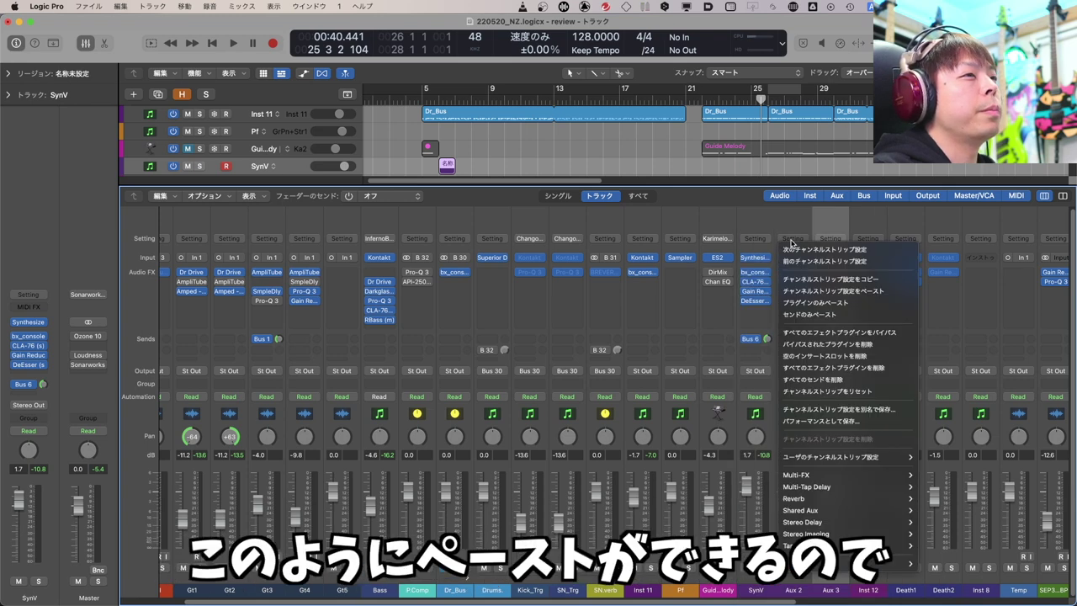
left_click(846, 307)
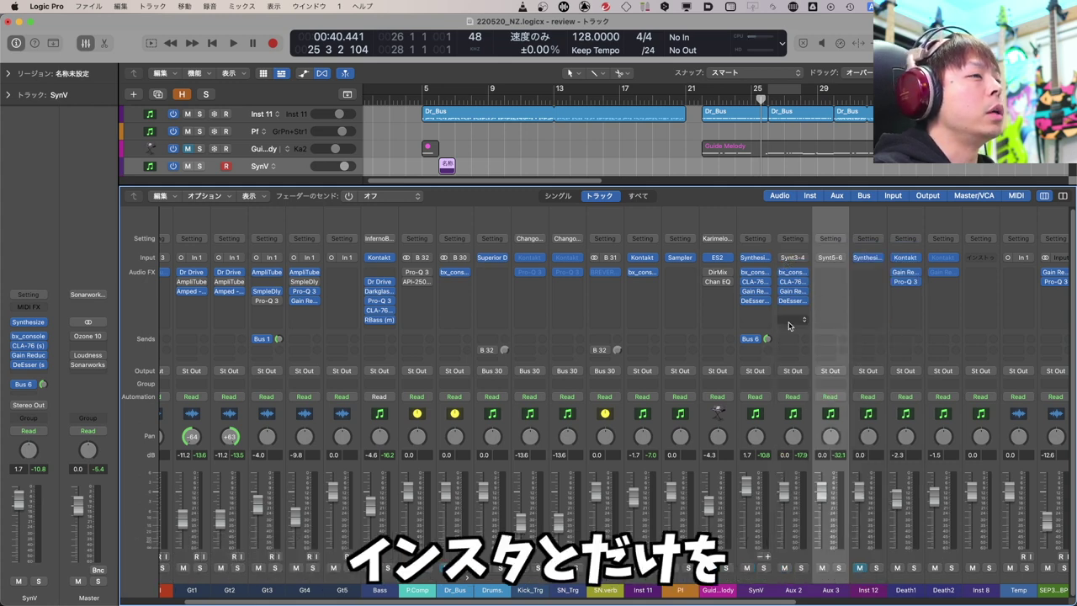
left_click(831, 239)
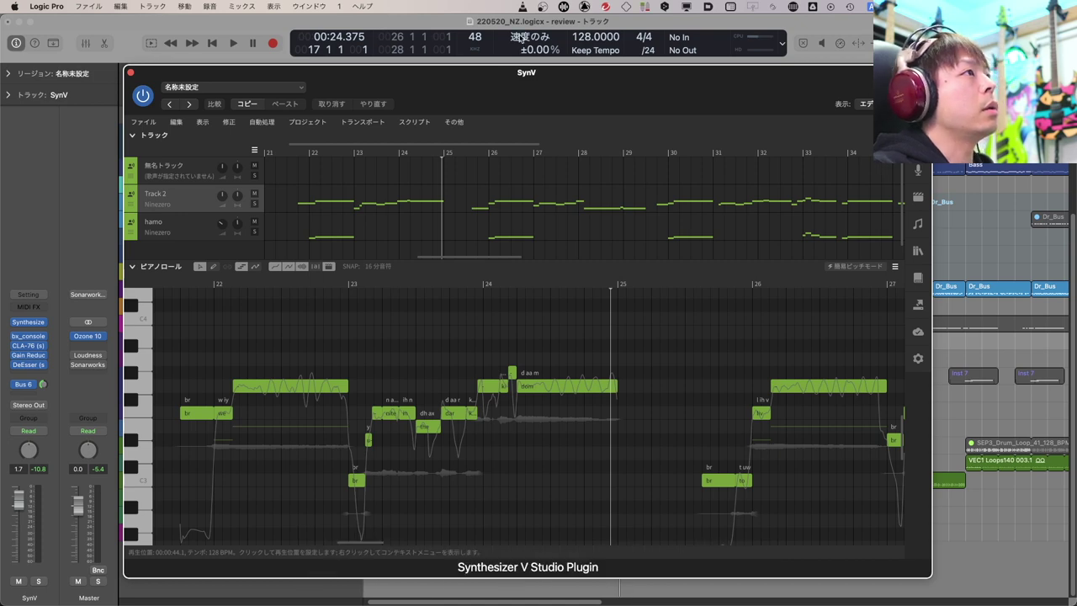
Step: Play the song from bar 17 and follow Track 2's vocal notes through bars 46 to 50 in the piano roll
key("space")
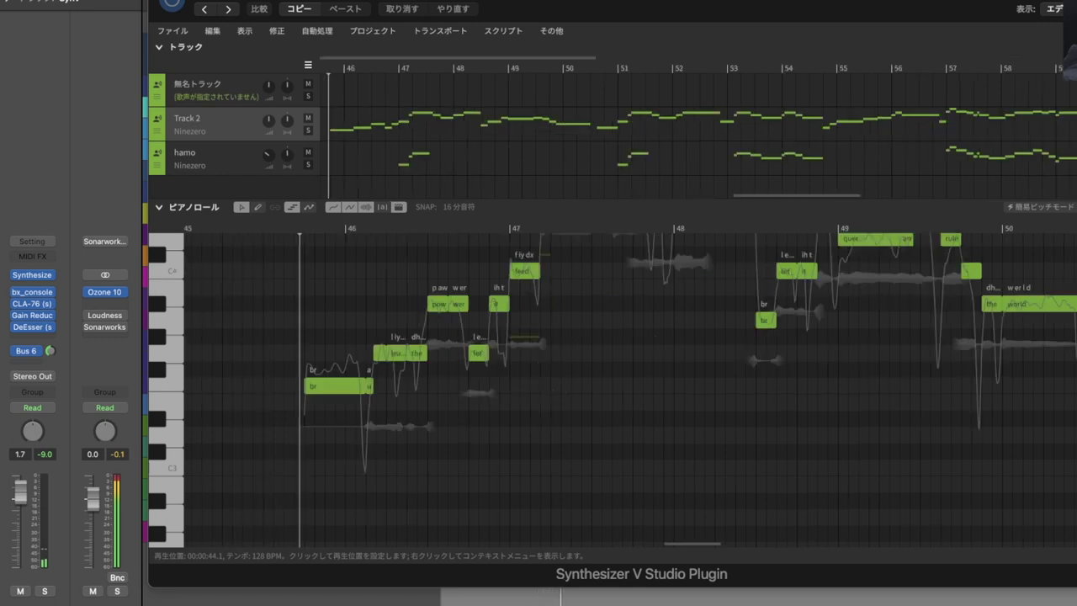
scroll(1060, 492, "up", 5)
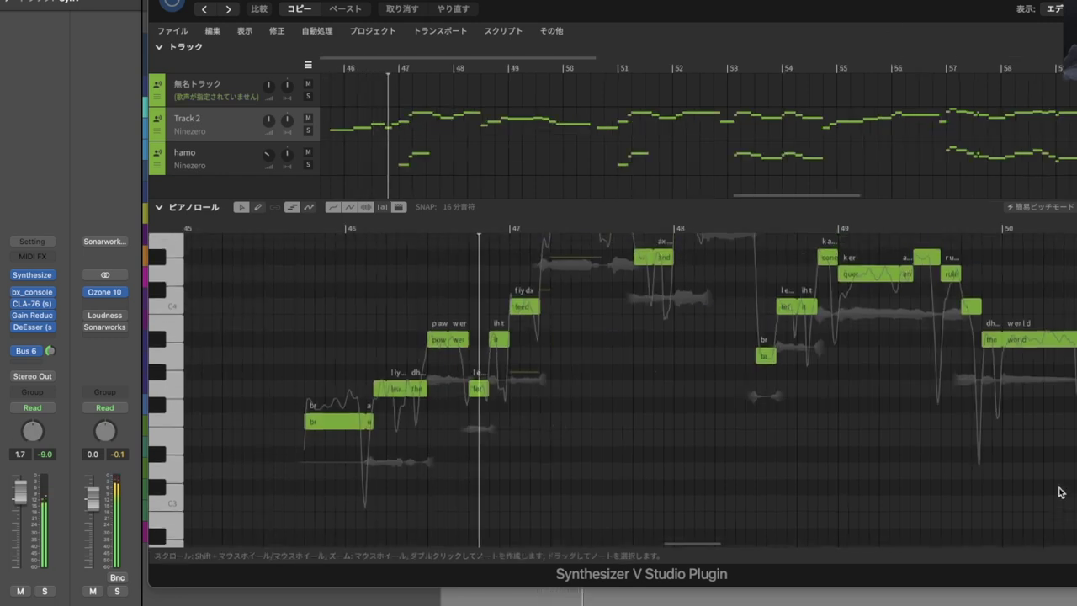